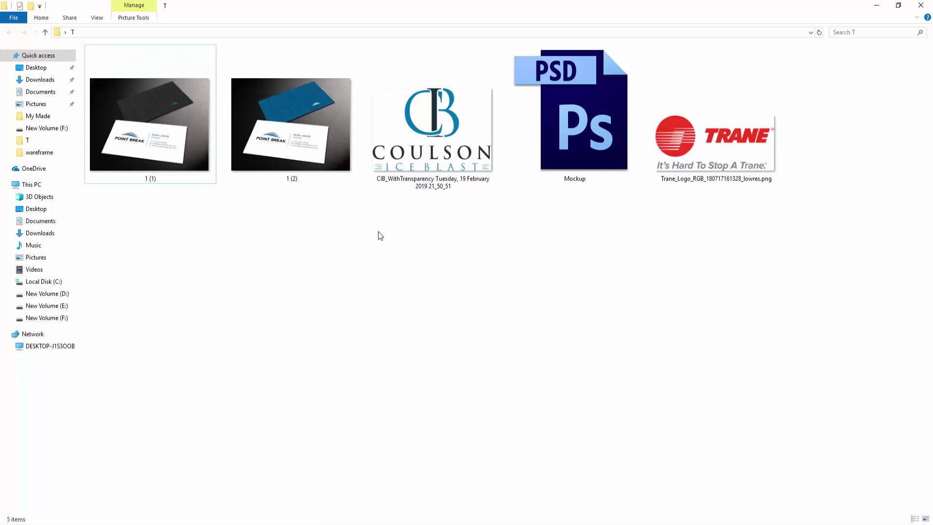
# Step: Open the blue-and-white business card mockup '1 (2)' in the Photos viewer
pyautogui.click(309, 143)
pyautogui.moveTo(306, 131)
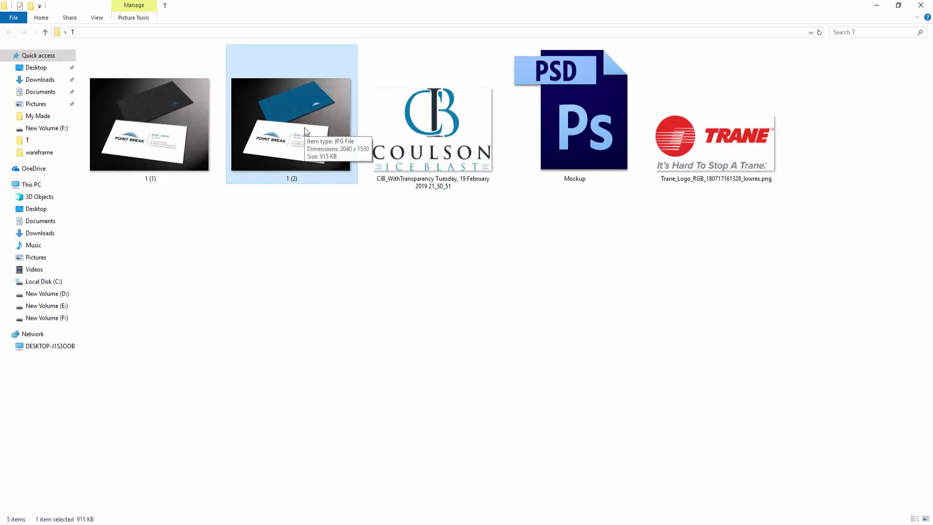
pyautogui.click(323, 195)
pyautogui.doubleClick(305, 126)
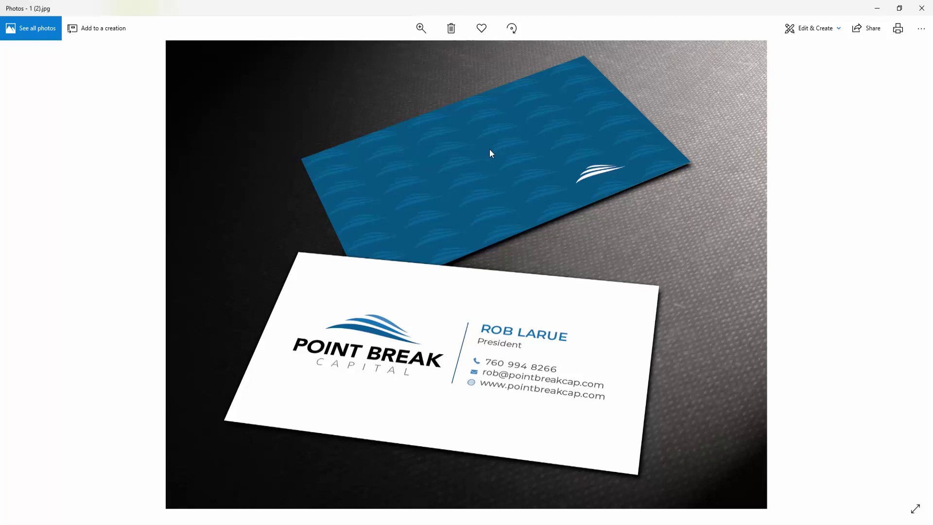
# Step: Close Photos and set a new document to 3.25 × 1.75 inches in the New dialog
pyautogui.click(922, 8)
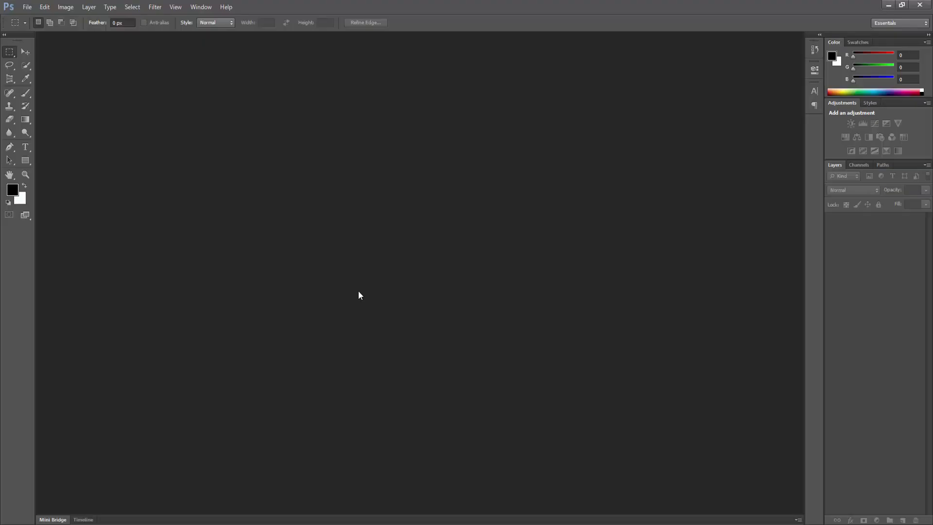
pyautogui.click(27, 7)
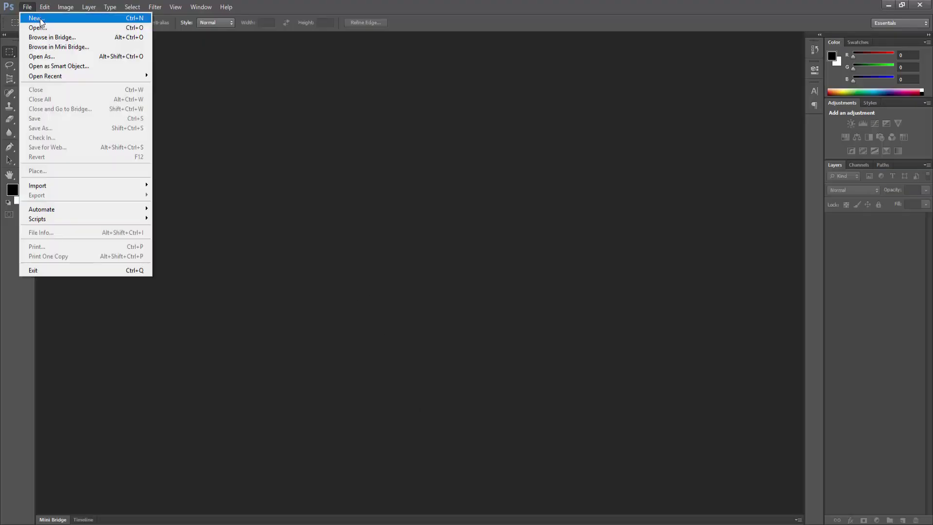
pyautogui.click(40, 20)
pyautogui.click(410, 153)
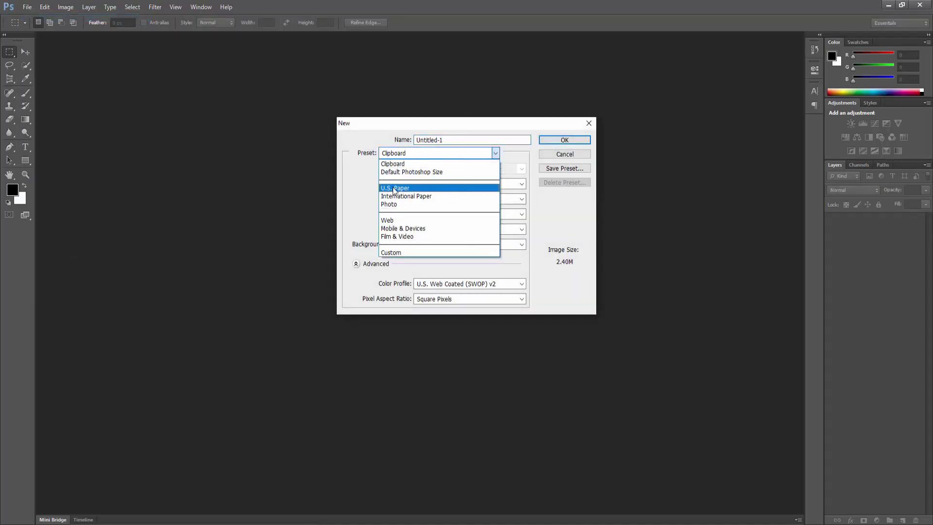
pyautogui.click(513, 203)
pyautogui.click(481, 209)
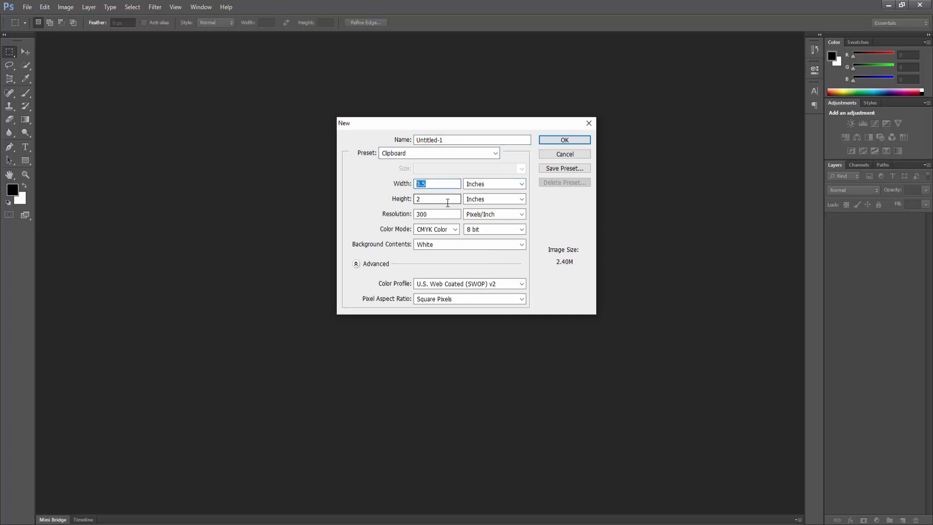
pyautogui.write('3.2')
pyautogui.doubleClick(421, 198)
pyautogui.write('1.75')
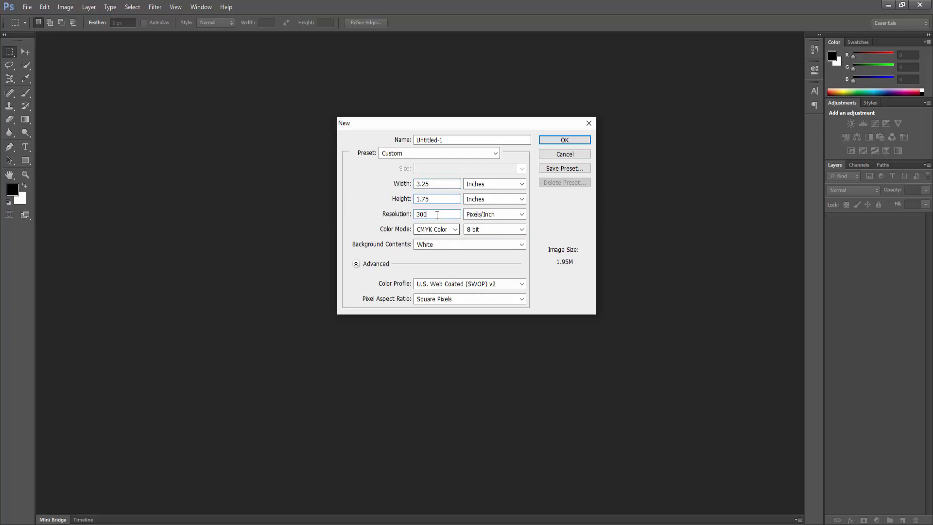
pyautogui.press('Tab')
# Step: Create the blank card, show rulers, and place guides on its top, left, bottom and right edges
pyautogui.click(565, 141)
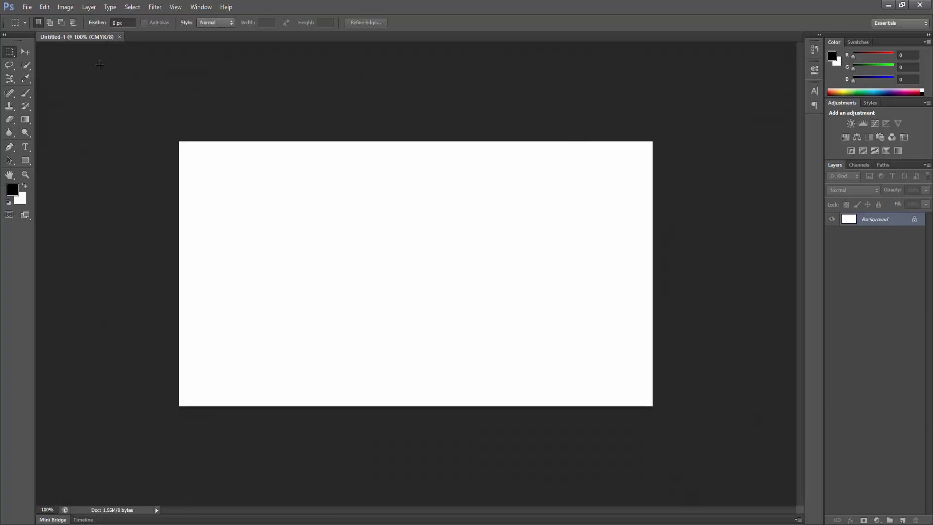
pyautogui.hotkey('ctrl', 'r')
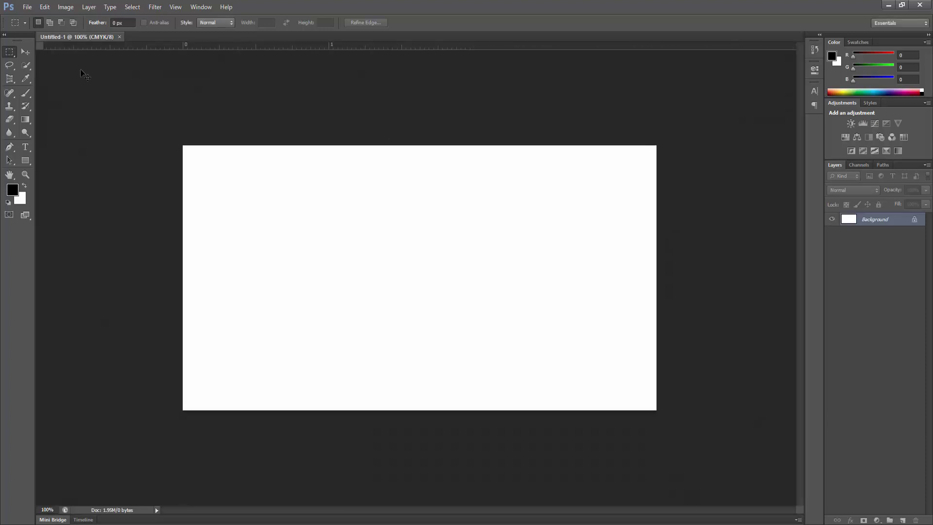
pyautogui.moveTo(115, 47)
pyautogui.mouseDown()
pyautogui.moveTo(168, 135)
pyautogui.moveTo(221, 145)
pyautogui.mouseUp()
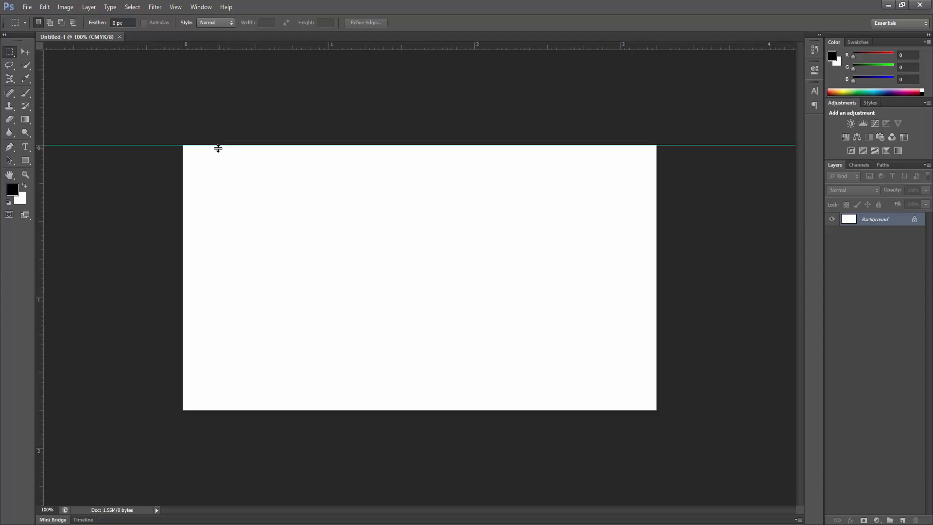
pyautogui.moveTo(39, 218); pyautogui.dragTo(183, 223)
pyautogui.moveTo(287, 45)
pyautogui.mouseDown()
pyautogui.moveTo(745, 255)
pyautogui.moveTo(517, 410)
pyautogui.mouseUp()
pyautogui.moveTo(40, 265); pyautogui.dragTo(656, 291)
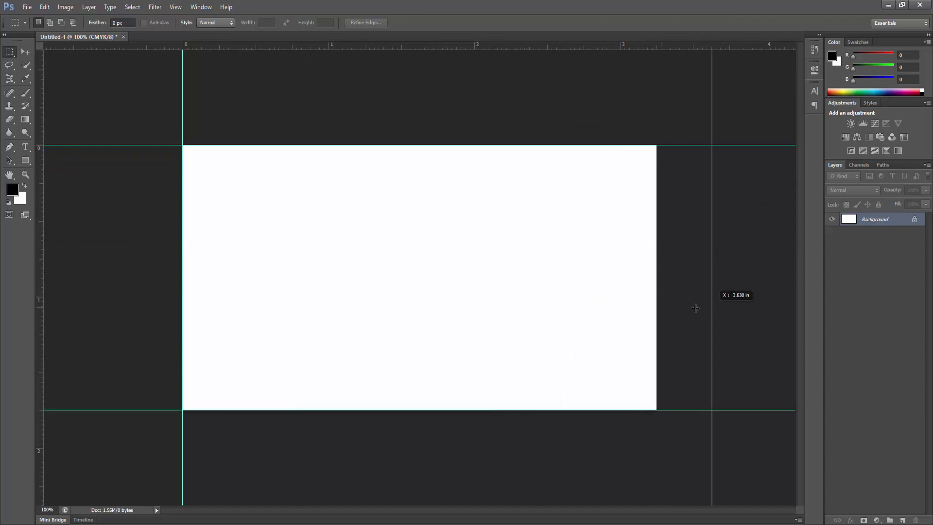
# Step: Enlarge the canvas by a relative 0.25 inch in width and height
pyautogui.click(66, 7)
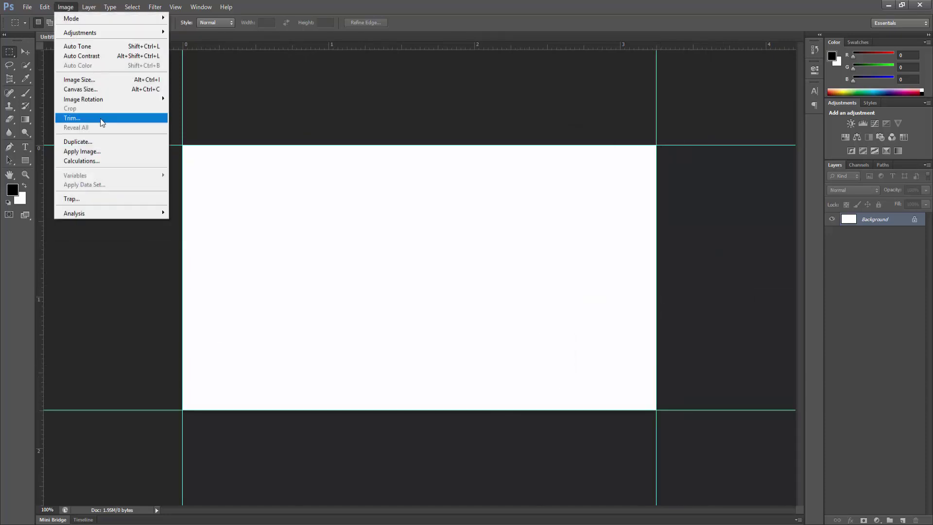
pyautogui.click(83, 88)
pyautogui.click(464, 189)
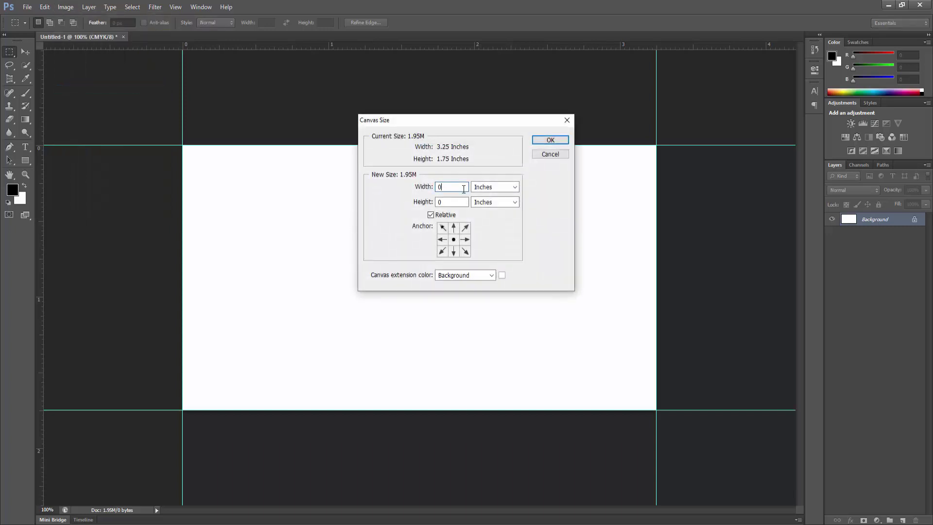
pyautogui.write('.25')
pyautogui.click(447, 201)
pyautogui.click(446, 219)
pyautogui.click(442, 217)
pyautogui.click(437, 217)
pyautogui.click(550, 141)
# Step: Add guides along the new top, bottom, left and right edges of the 3.5 × 2 inch canvas
pyautogui.moveTo(240, 49); pyautogui.dragTo(232, 126)
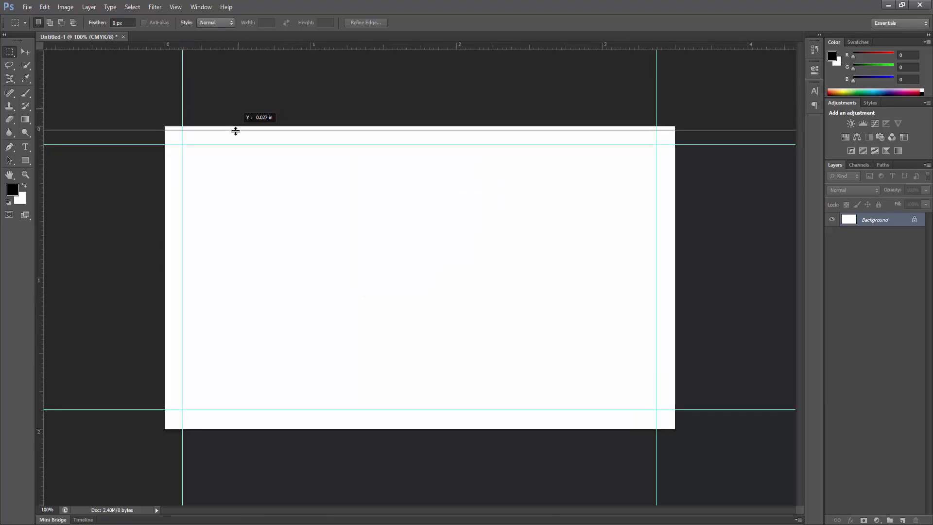
pyautogui.moveTo(249, 47); pyautogui.dragTo(254, 428)
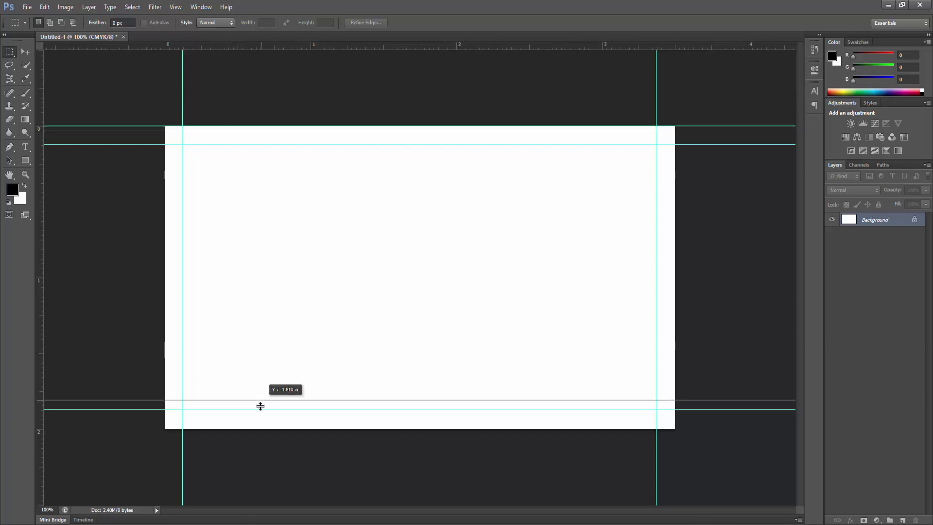
pyautogui.moveTo(39, 218); pyautogui.dragTo(165, 233)
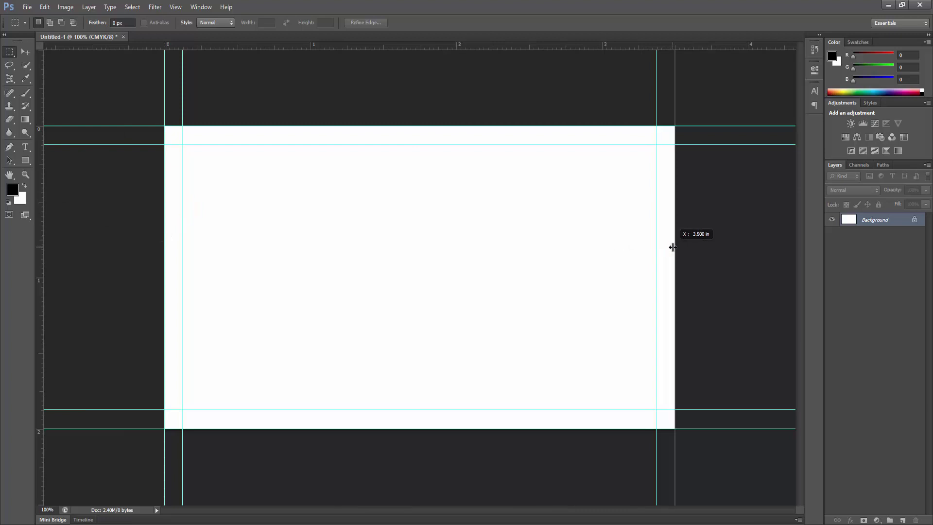
pyautogui.moveTo(43, 204); pyautogui.dragTo(675, 246)
# Step: Enlarge the canvas by another 0.25 inch to 3.75 × 2.25 inches
pyautogui.click(71, 6)
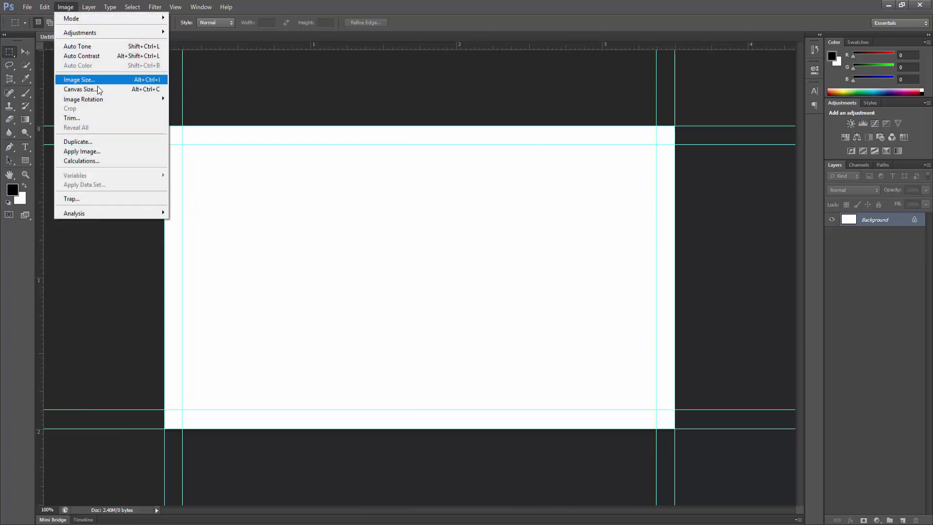
pyautogui.click(98, 87)
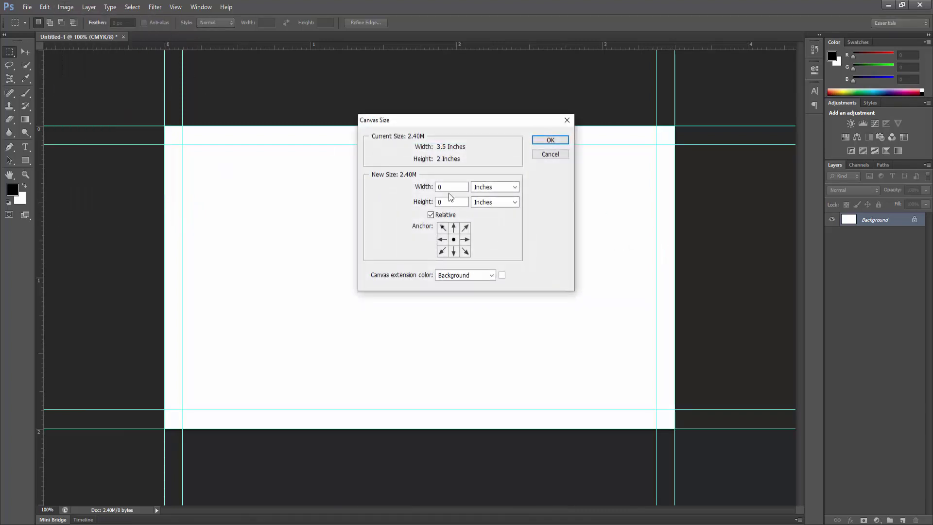
pyautogui.click(449, 190)
pyautogui.write('5')
pyautogui.press('Tab')
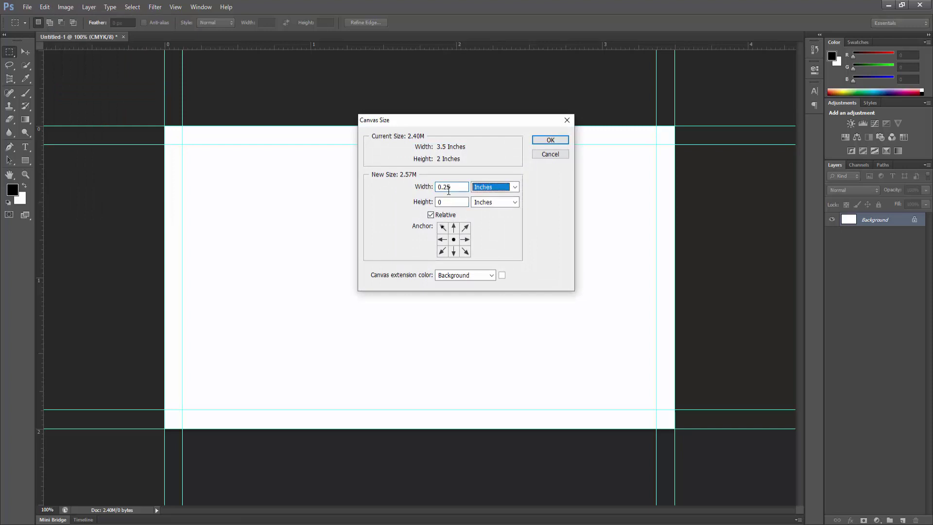
pyautogui.press('Tab')
pyautogui.press('Tab')
pyautogui.click(441, 200)
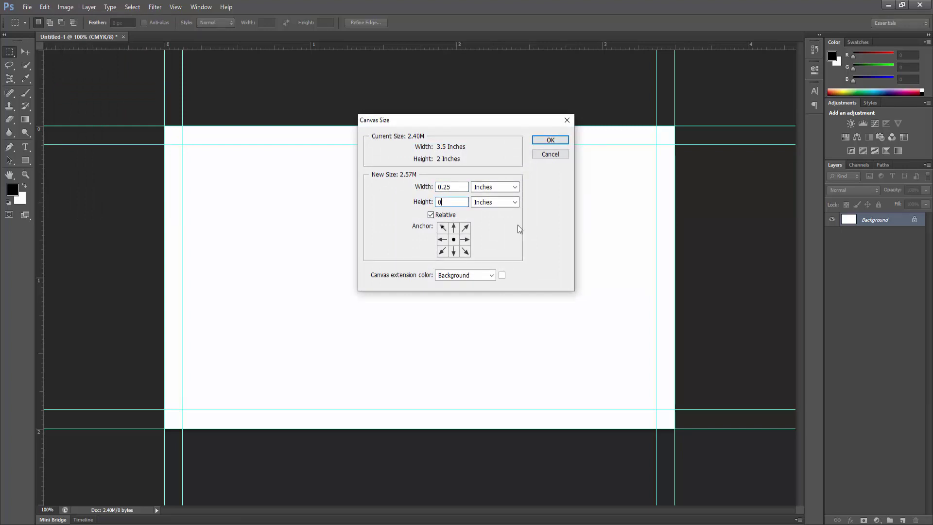
pyautogui.write('.25')
pyautogui.press('Return')
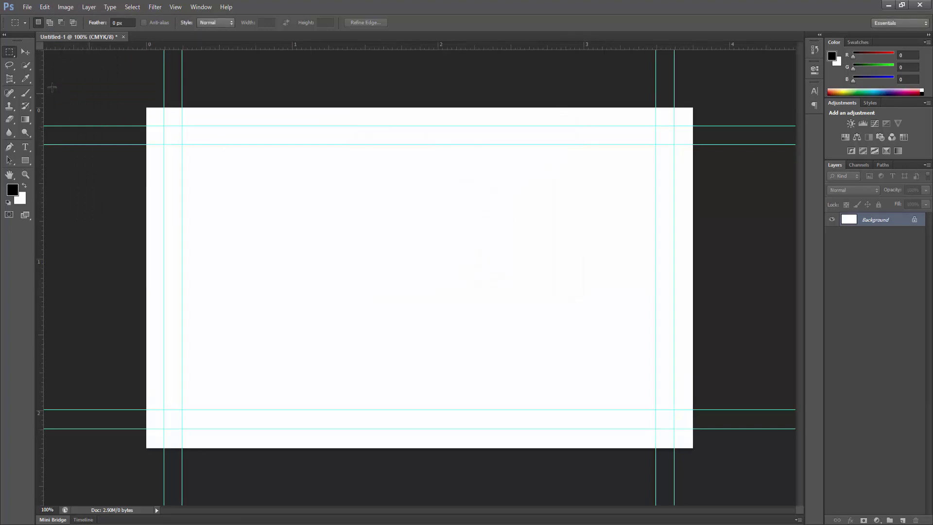
# Step: Check the document dimensions in Image Size and close it without changes
pyautogui.click(73, 7)
pyautogui.click(82, 79)
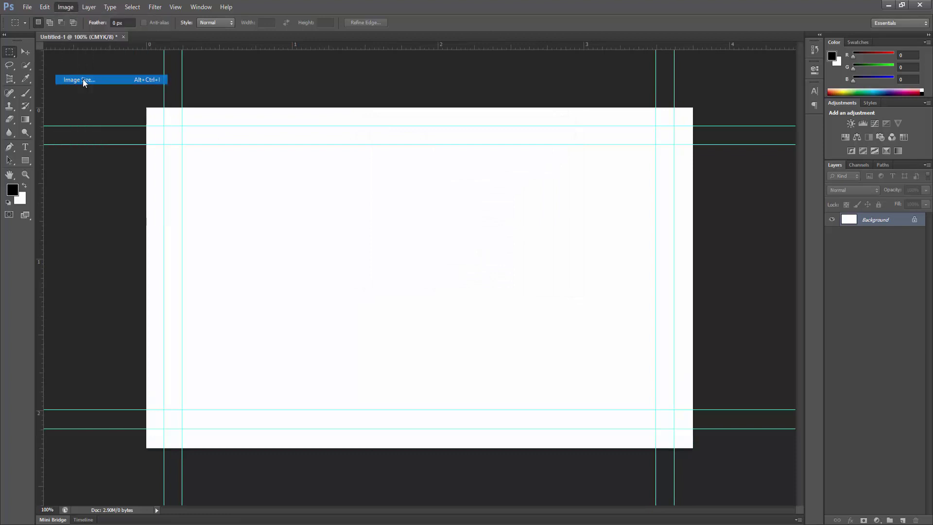
pyautogui.click(457, 153)
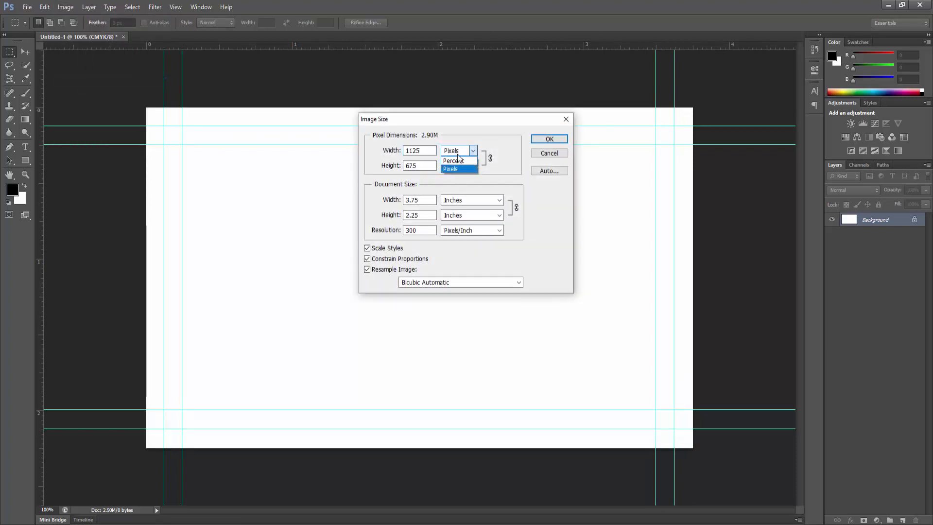
pyautogui.click(454, 160)
pyautogui.doubleClick(418, 200)
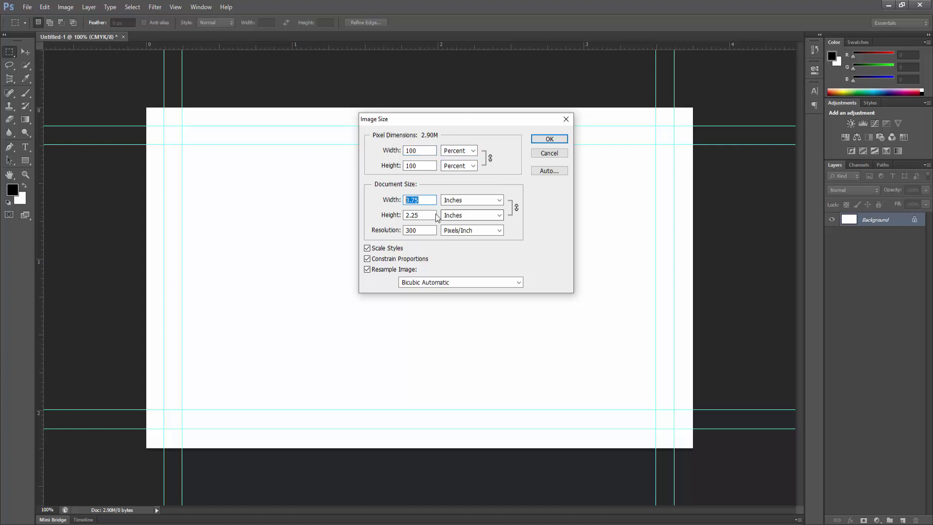
pyautogui.click(435, 219)
pyautogui.click(551, 154)
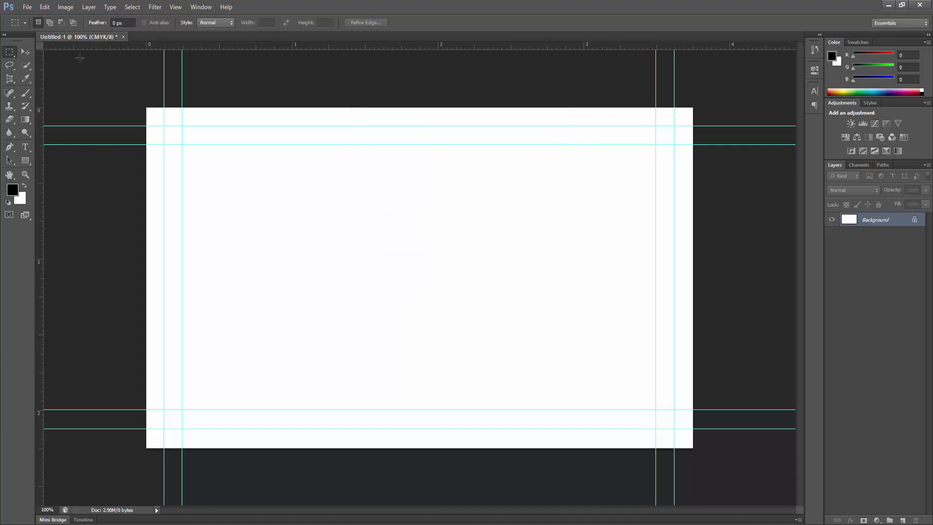
# Step: Draw a rectangle covering the whole canvas and fit its corner to the canvas edge
pyautogui.click(25, 161)
pyautogui.moveTo(137, 101)
pyautogui.mouseDown()
pyautogui.moveTo(703, 460)
pyautogui.moveTo(693, 447)
pyautogui.mouseUp()
pyautogui.hotkey('ctrl', 't')
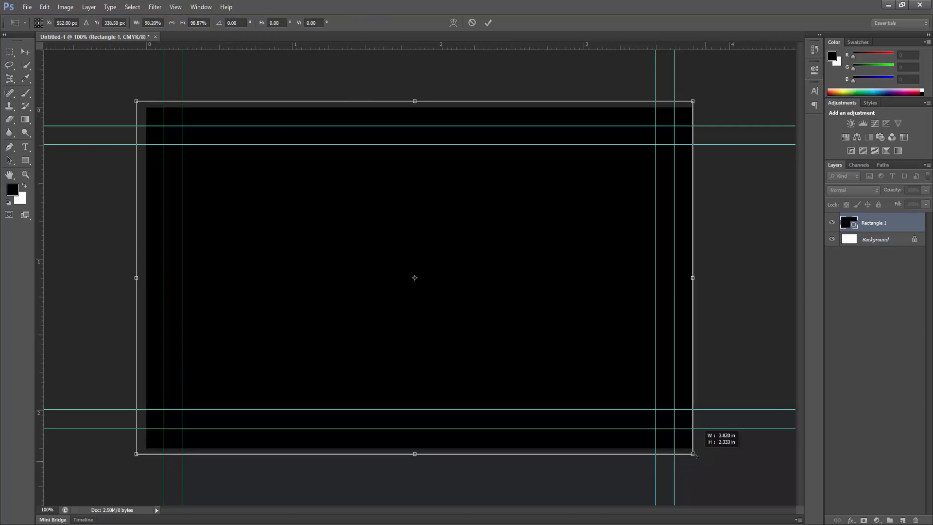
pyautogui.moveTo(146, 104); pyautogui.dragTo(146, 108)
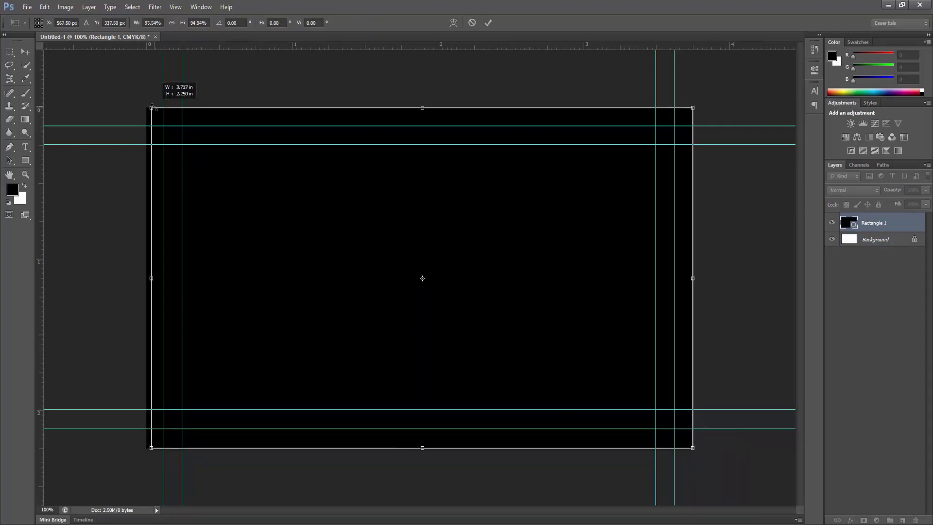
pyautogui.press('Return')
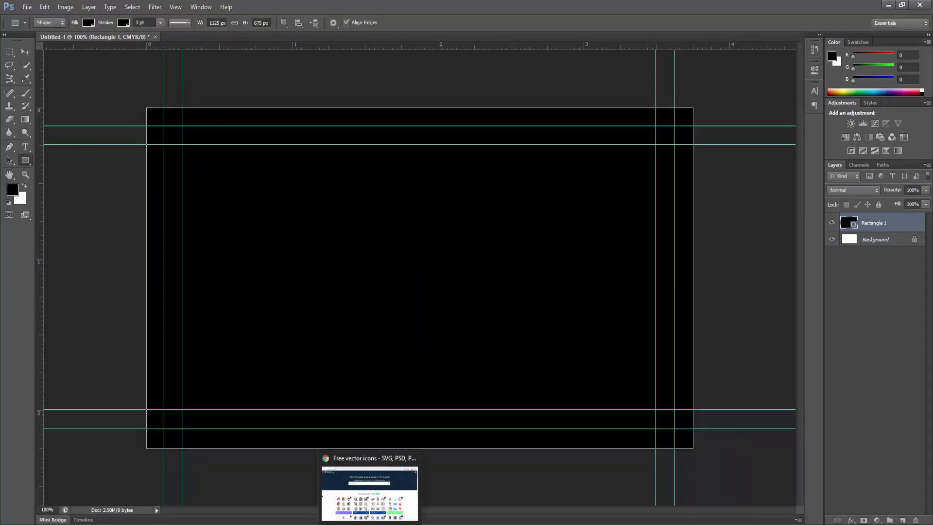
# Step: Remove the rectangle's stroke and cut out an inner rectangle along the trim guides with Exclude Overlapping Shapes
pyautogui.click(124, 23)
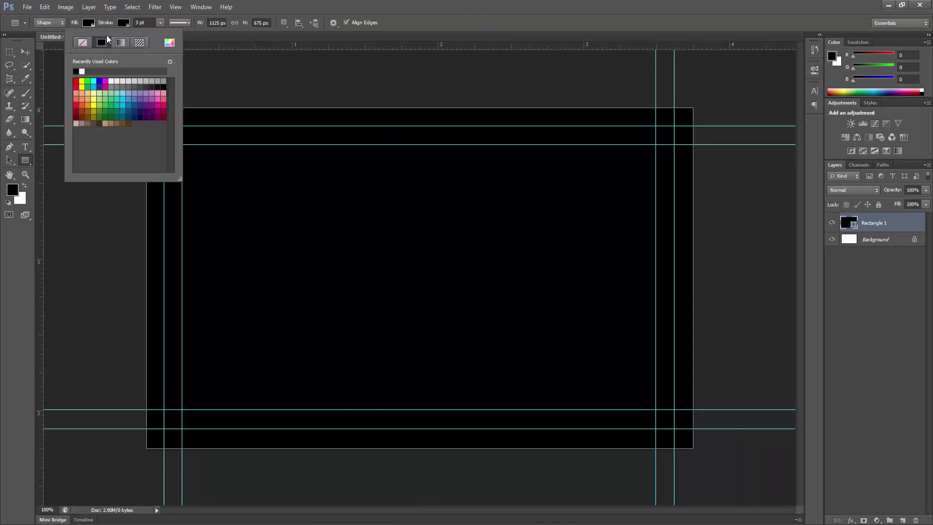
pyautogui.click(82, 43)
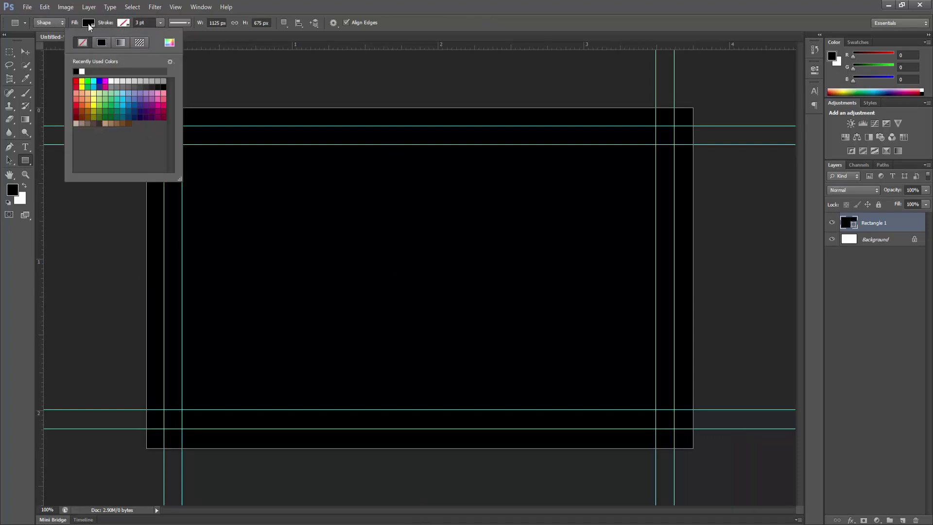
pyautogui.click(84, 42)
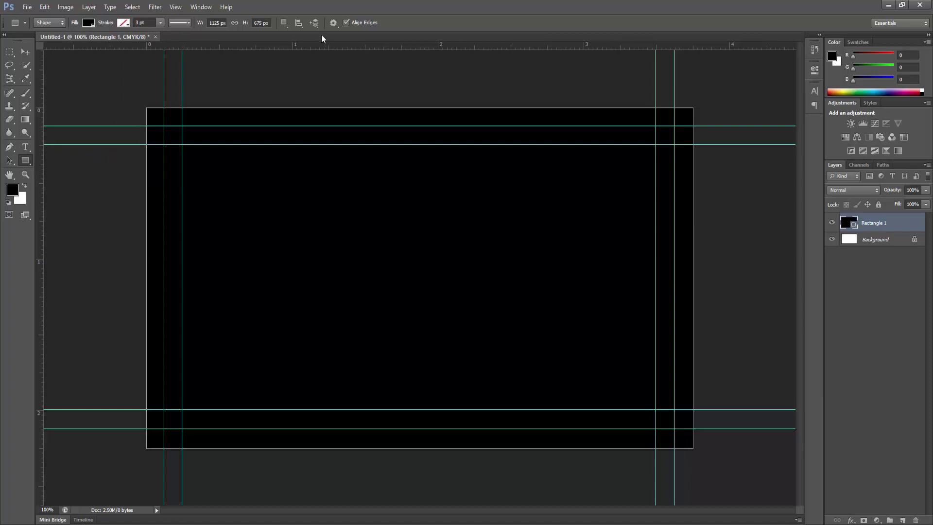
pyautogui.click(284, 23)
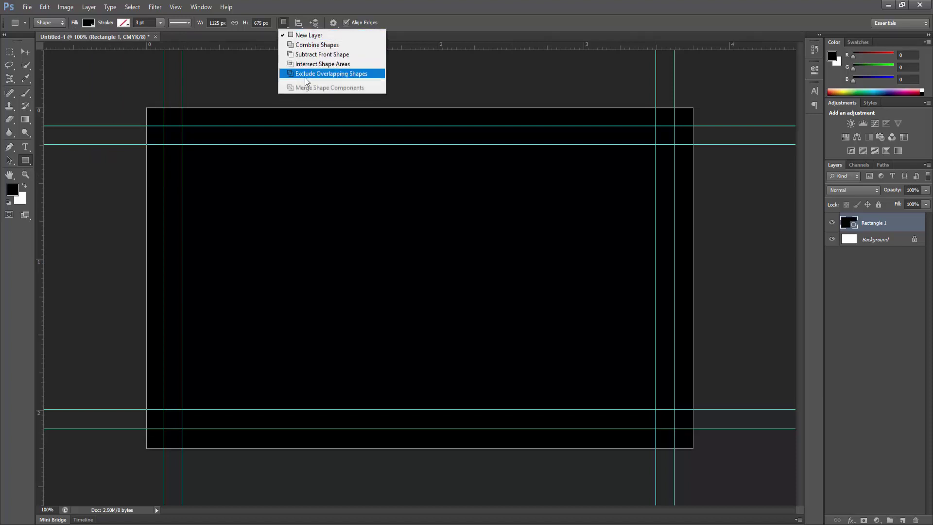
pyautogui.click(334, 76)
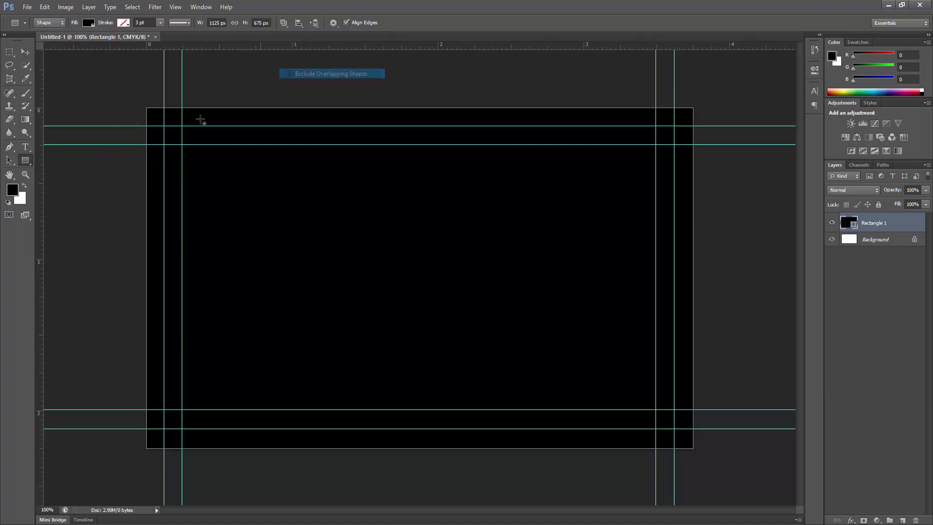
pyautogui.moveTo(164, 126); pyautogui.dragTo(675, 430)
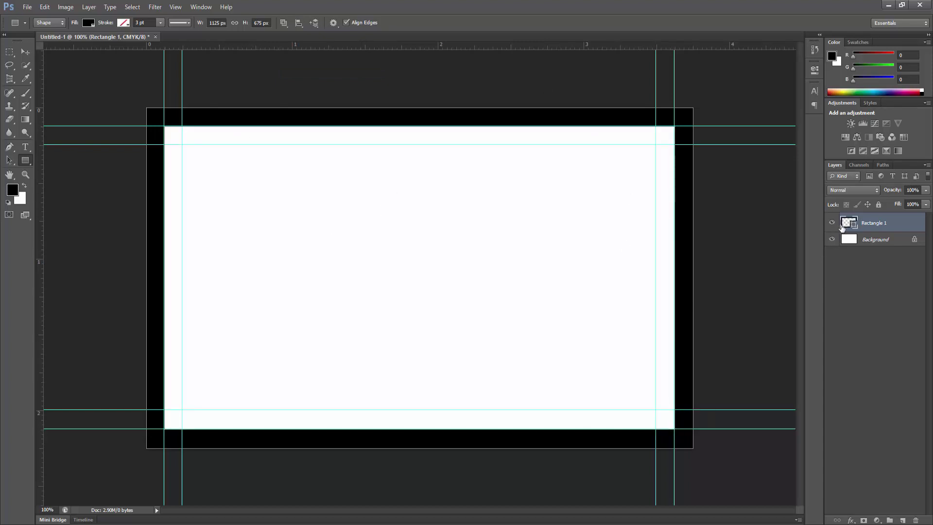
# Step: Fill the frame dark grey and rename its layer Bleed
pyautogui.doubleClick(850, 222)
pyautogui.moveTo(334, 246); pyautogui.dragTo(337, 252)
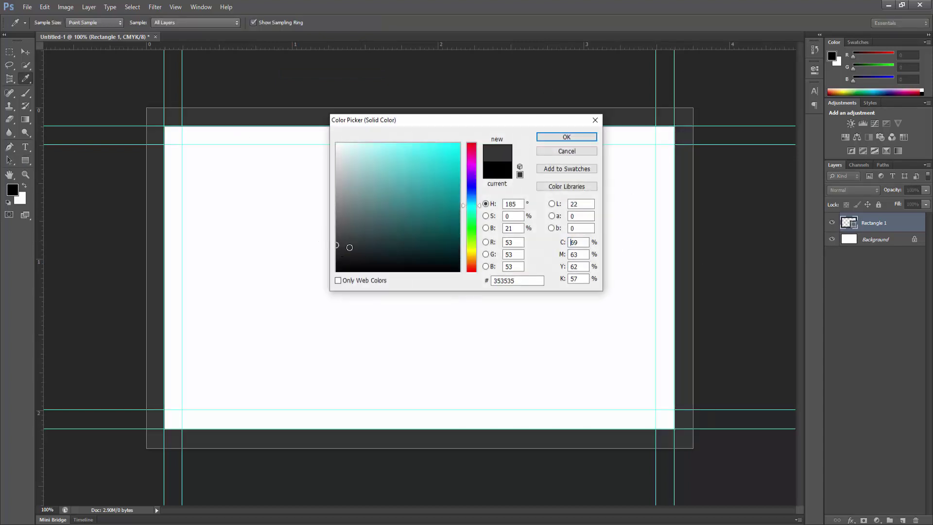
pyautogui.click(564, 138)
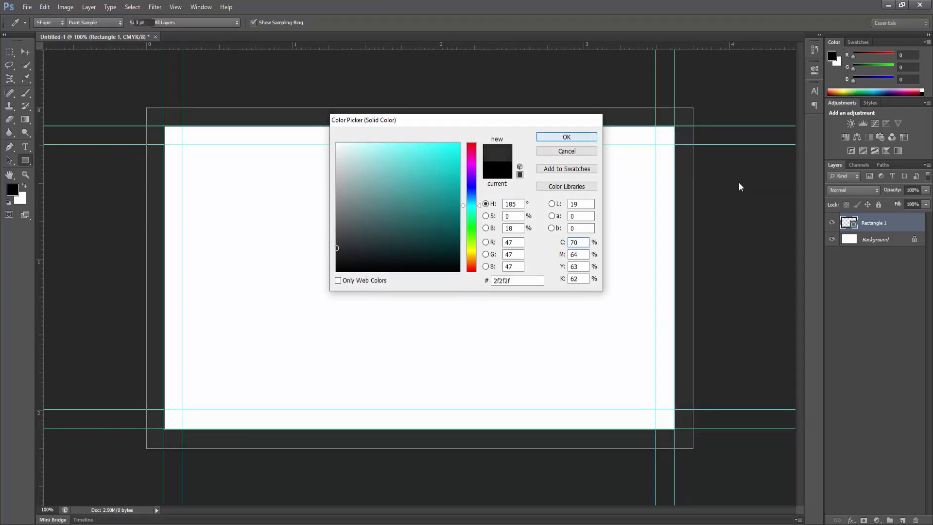
pyautogui.doubleClick(870, 223)
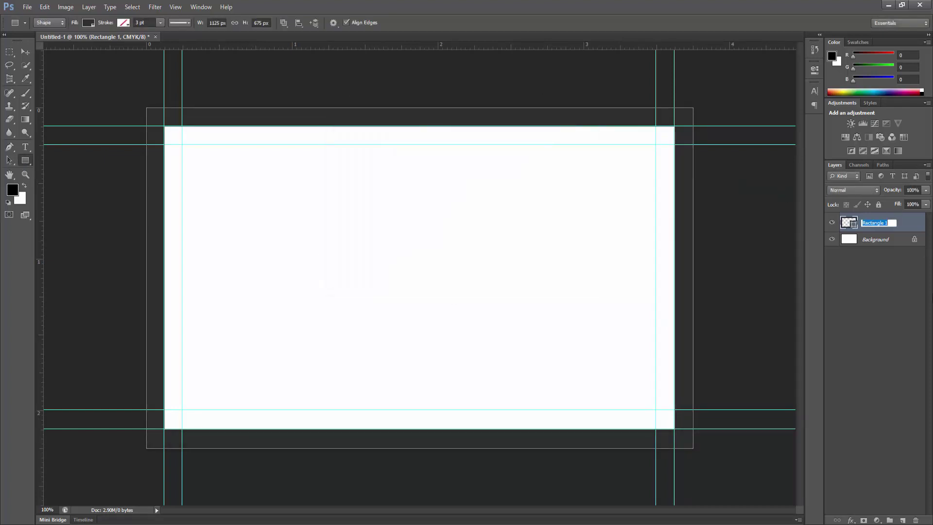
pyautogui.write('Bleed')
pyautogui.press('Return')
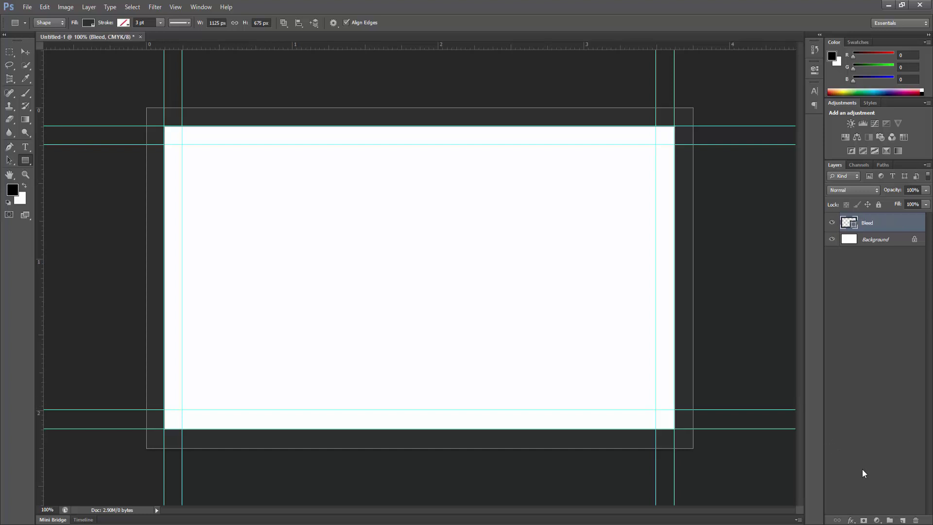
# Step: Create a layer group named Back below the Bleed layer
pyautogui.click(890, 520)
pyautogui.moveTo(872, 222); pyautogui.dragTo(870, 246)
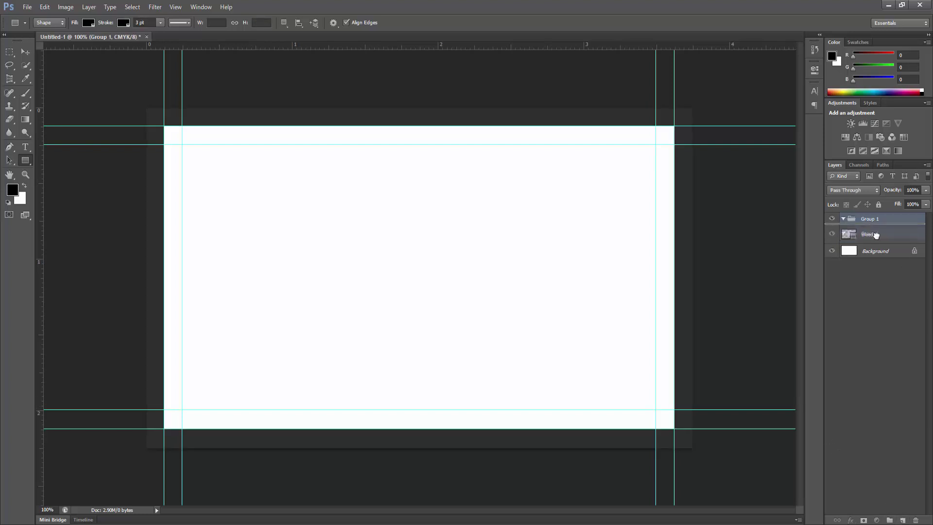
pyautogui.doubleClick(871, 239)
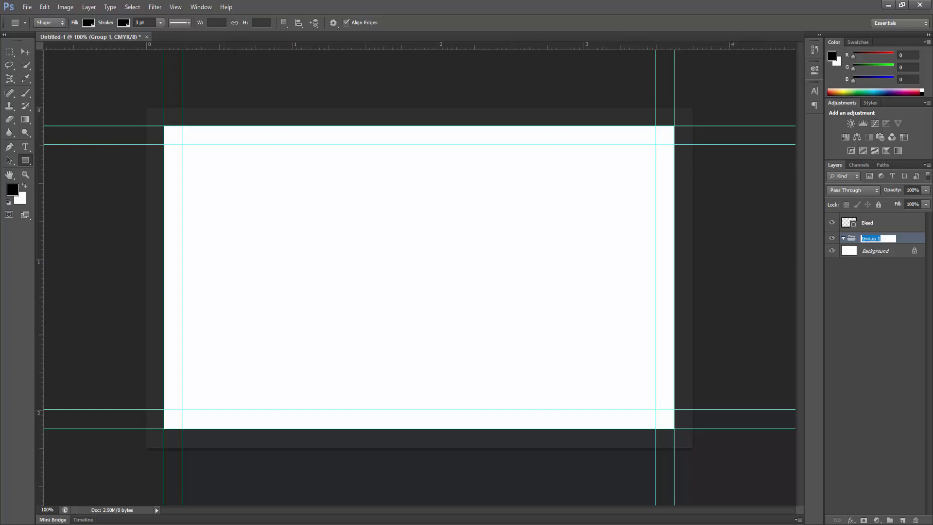
pyautogui.write('Back')
pyautogui.press('Return')
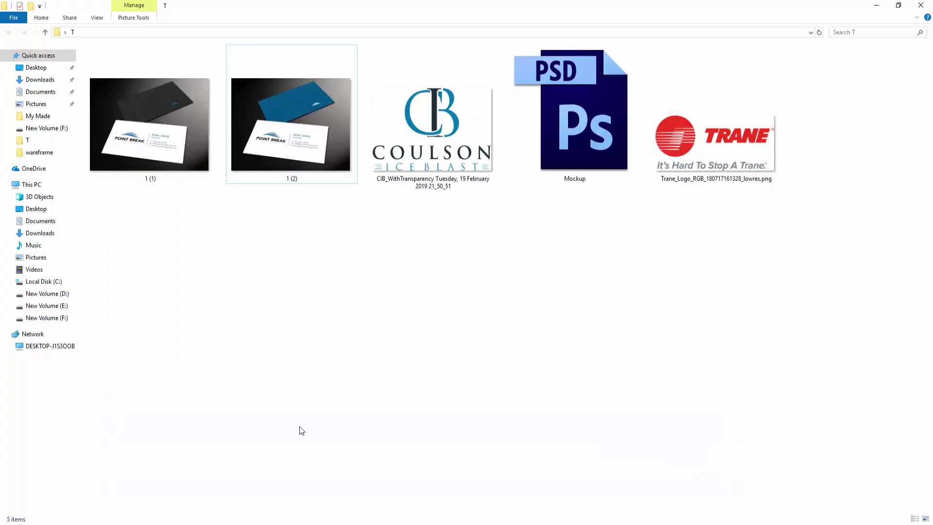
# Step: Place the CIB logo file, scale it down to the card centre, and rasterize it
pyautogui.moveTo(432, 131)
pyautogui.mouseDown()
pyautogui.moveTo(321, 516)
pyautogui.moveTo(460, 304)
pyautogui.mouseUp()
pyautogui.press('Return')
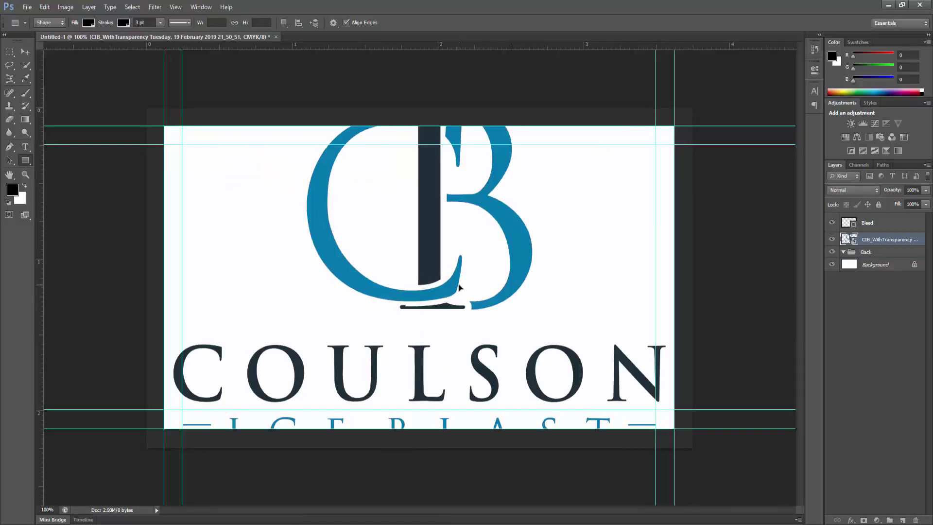
pyautogui.moveTo(665, 108); pyautogui.dragTo(549, 192)
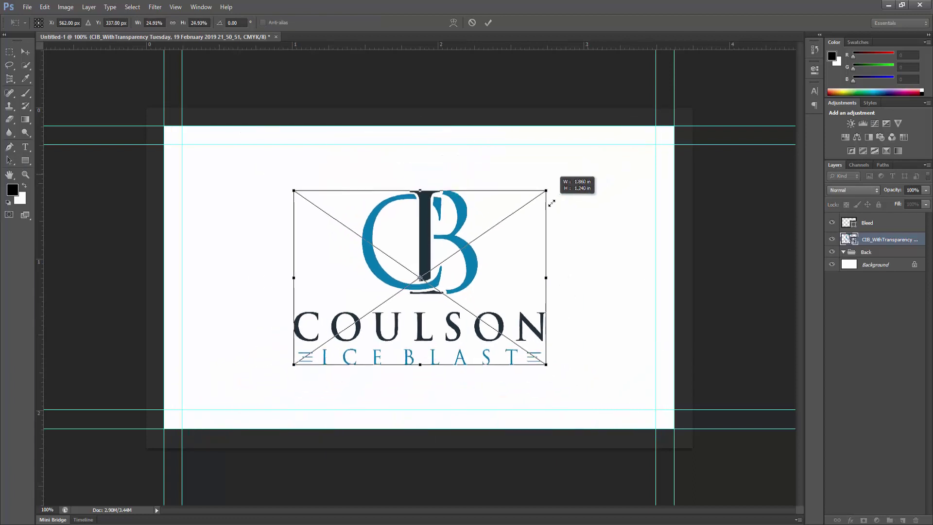
pyautogui.press('Return')
pyautogui.rightClick(883, 243)
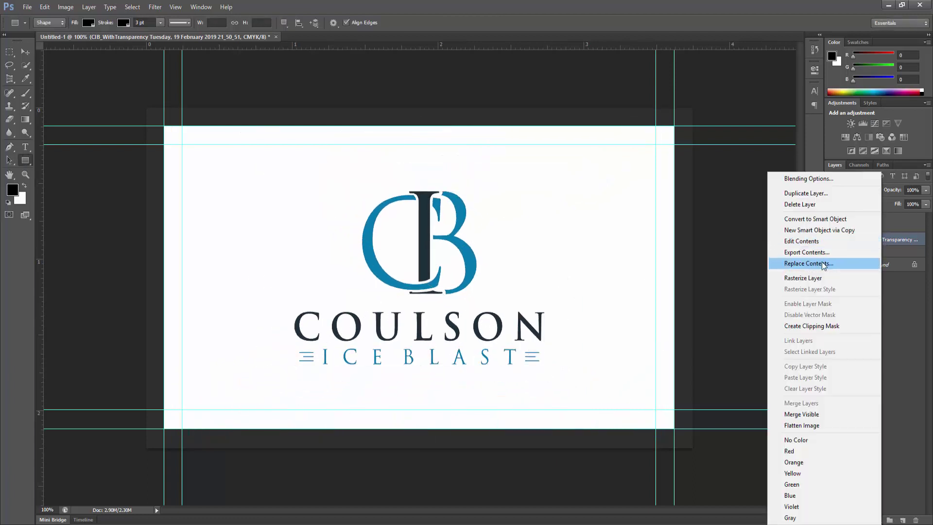
pyautogui.click(821, 289)
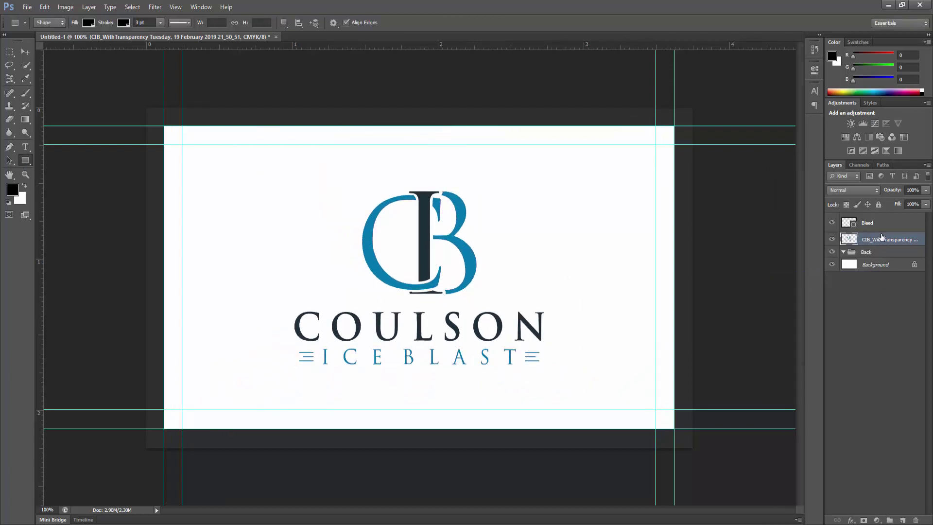
# Step: Try a rectangle over the COULSON wording, undo it, and open a card mockup photo
pyautogui.moveTo(283, 310); pyautogui.dragTo(635, 393)
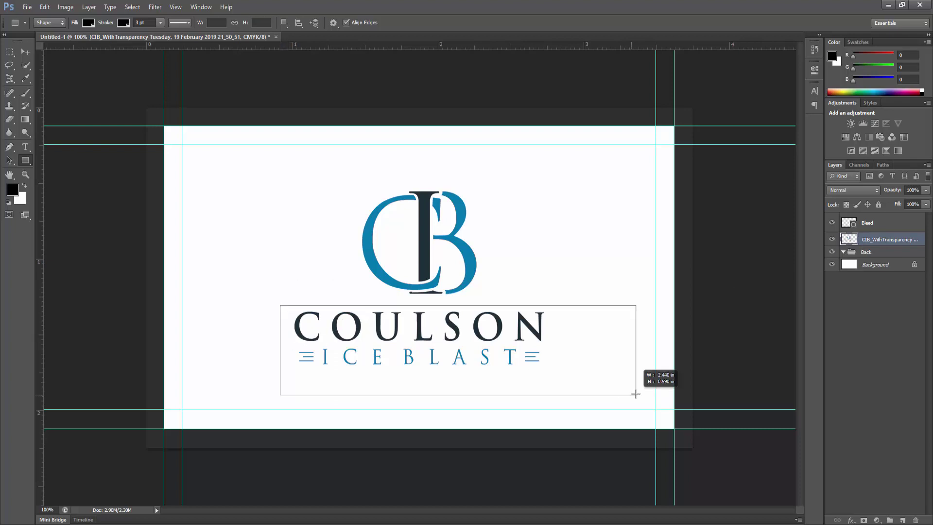
pyautogui.hotkey('ctrl', 'z')
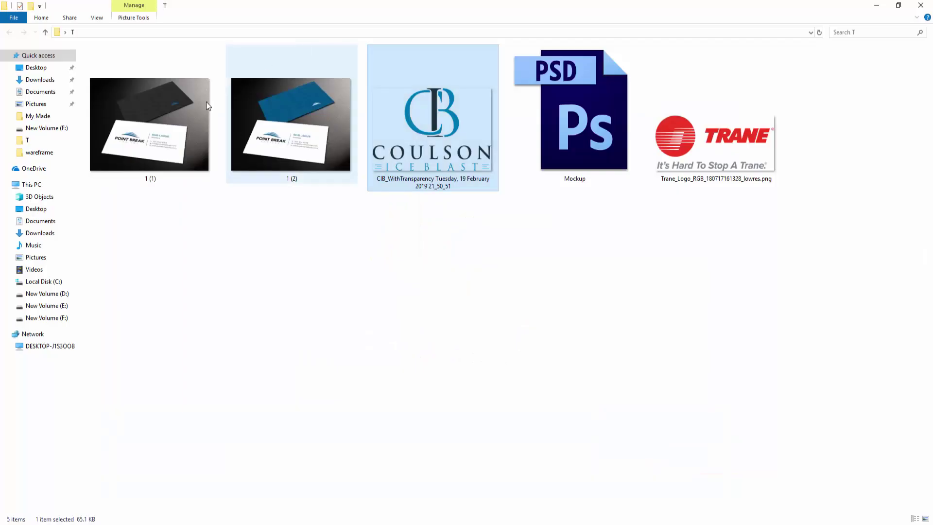
pyautogui.doubleClick(130, 96)
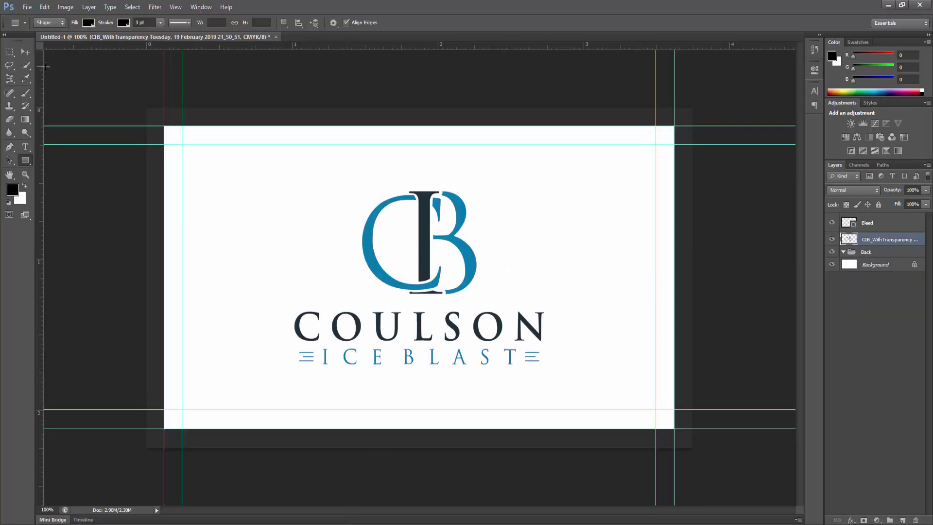
# Step: Cut the CB monogram out with a rectangular marquee and delete the leftover COULSON layer
pyautogui.click(14, 52)
pyautogui.rightClick(14, 52)
pyautogui.click(51, 51)
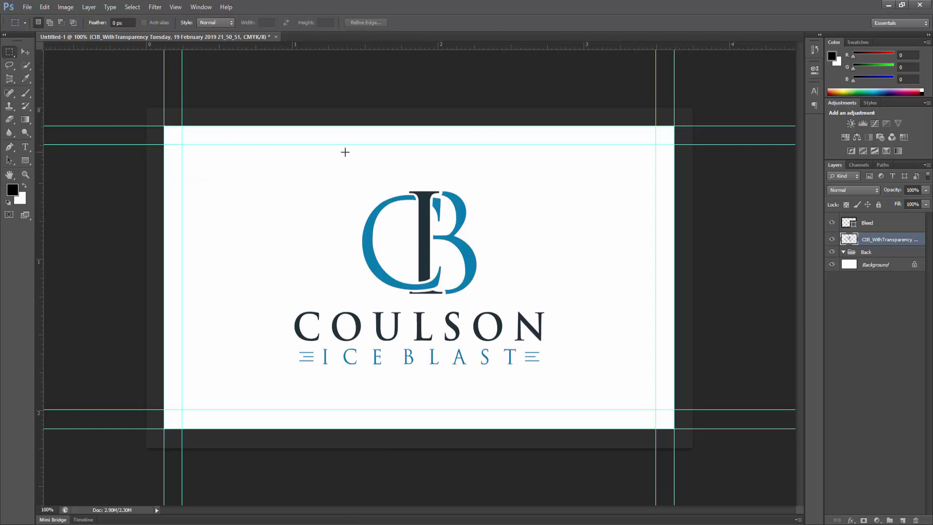
pyautogui.moveTo(309, 167); pyautogui.dragTo(510, 291)
pyautogui.click(521, 303)
pyautogui.hotkey('ctrl', 'x')
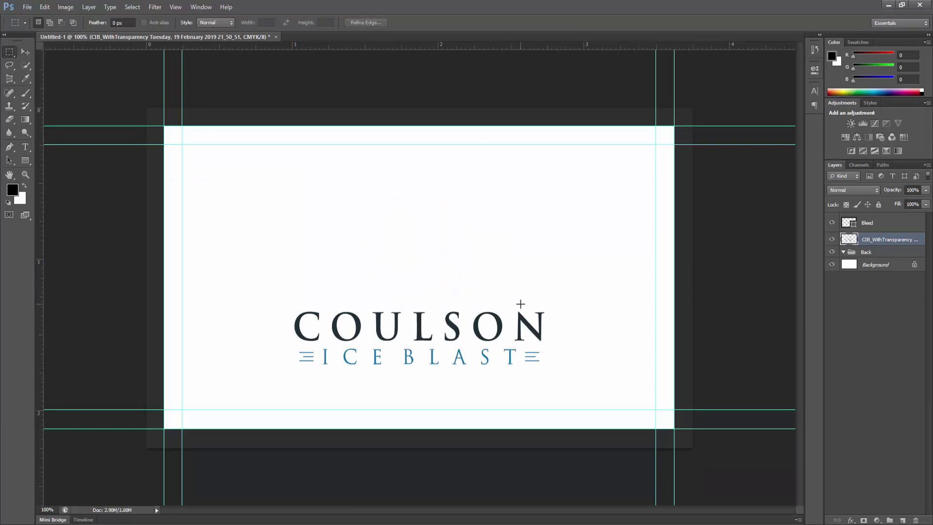
pyautogui.press('Delete')
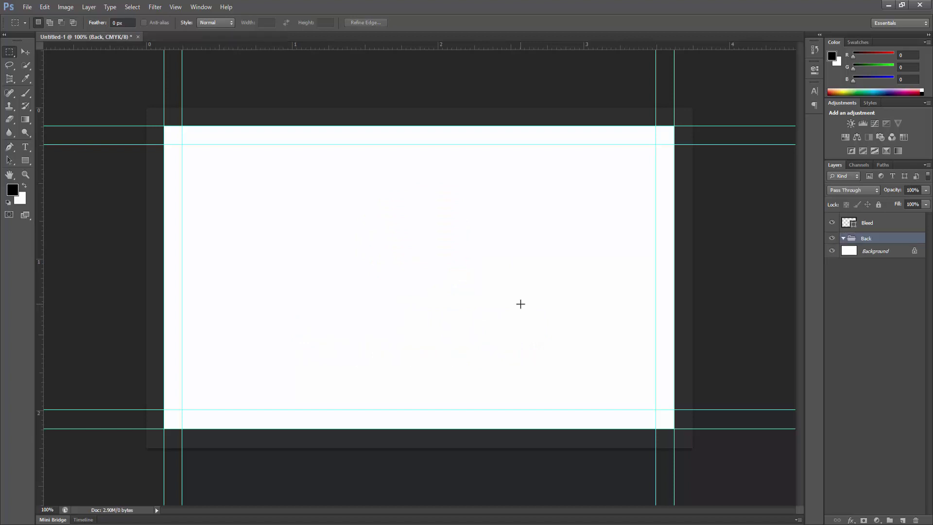
# Step: Paste the CB monogram into the Back group as a layer named logo
pyautogui.hotkey('ctrl', 'v')
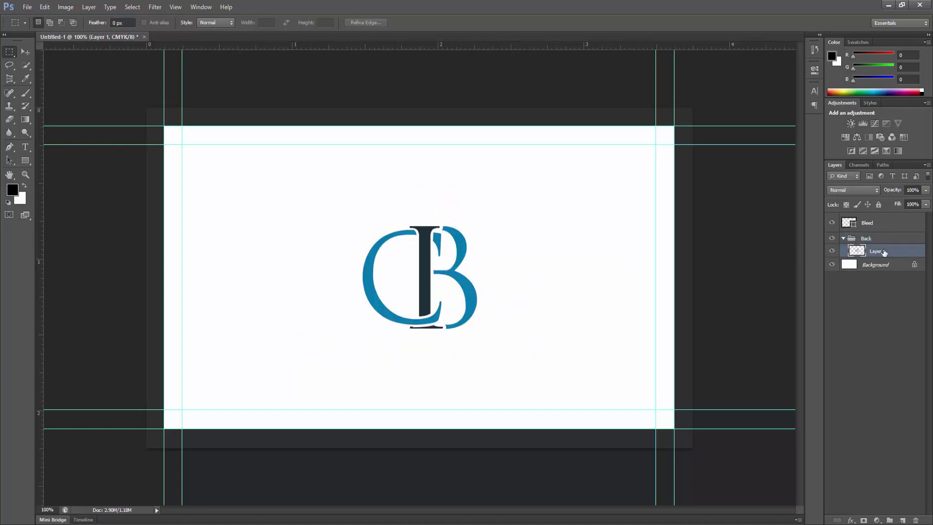
pyautogui.doubleClick(877, 252)
pyautogui.write('logo')
pyautogui.press('Return')
pyautogui.hotkey('ctrl', 't')
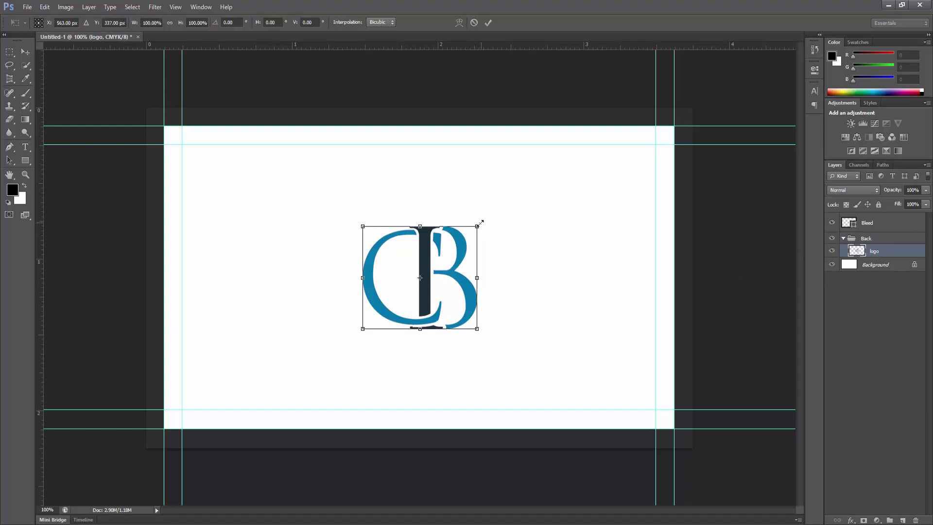
# Step: Shrink the CB logo to about 39% and move it to the card's top-left corner
pyautogui.moveTo(480, 222); pyautogui.dragTo(429, 241)
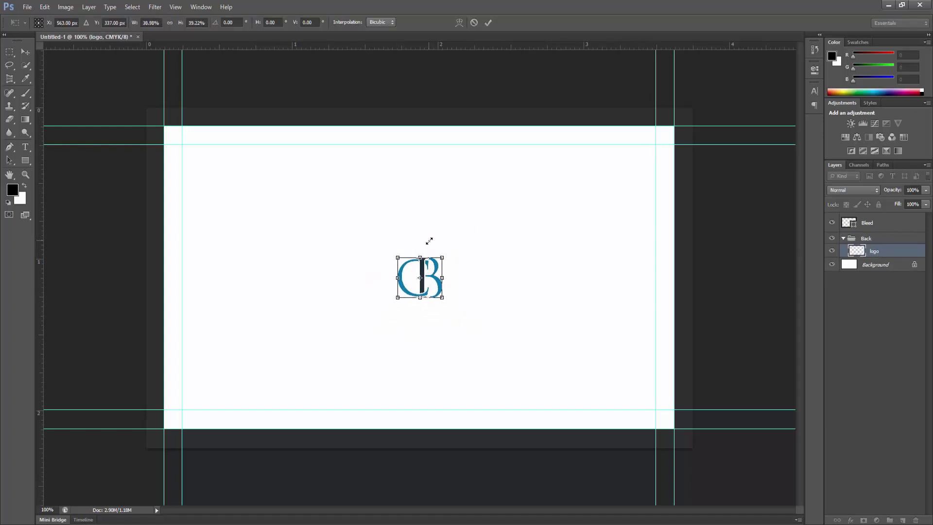
pyautogui.press('Return')
pyautogui.press('v')
pyautogui.moveTo(437, 273); pyautogui.dragTo(229, 173)
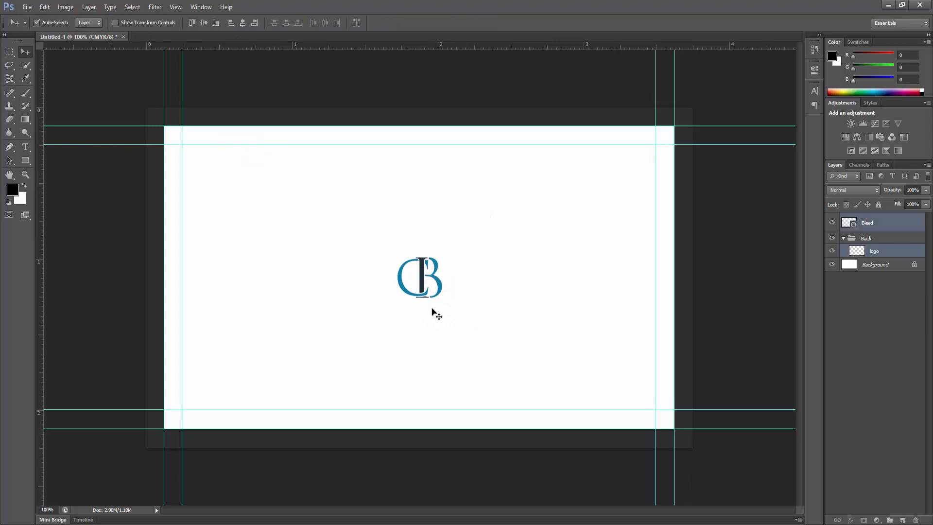
pyautogui.moveTo(436, 313); pyautogui.dragTo(516, 327)
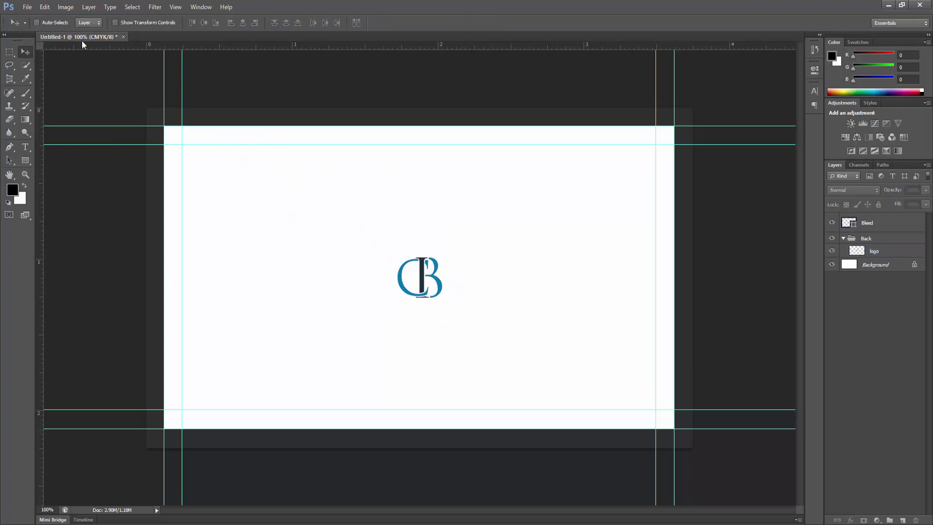
pyautogui.click(553, 230)
pyautogui.click(457, 195)
pyautogui.click(875, 250)
pyautogui.moveTo(536, 298)
pyautogui.mouseDown()
pyautogui.moveTo(421, 248)
pyautogui.moveTo(316, 173)
pyautogui.mouseUp()
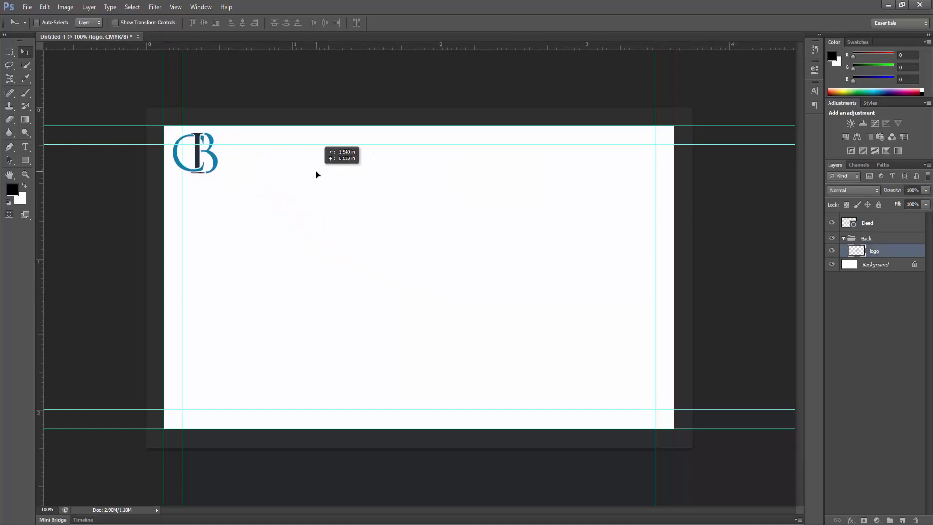
# Step: Fine-tune the logo's size and nudge it slightly down
pyautogui.hotkey('ctrl', 't')
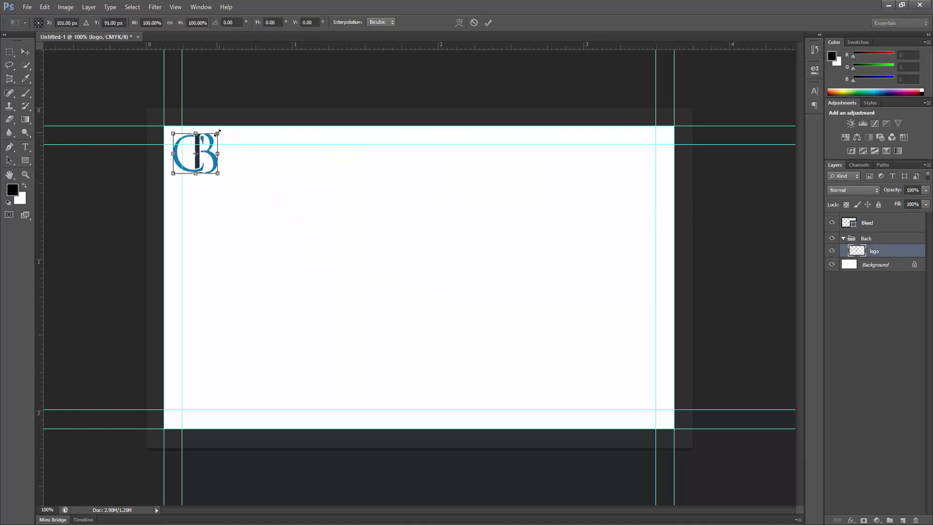
pyautogui.moveTo(218, 131); pyautogui.dragTo(221, 131)
pyautogui.press('Return')
pyautogui.hotkey('ctrl', 't')
pyautogui.press('Return')
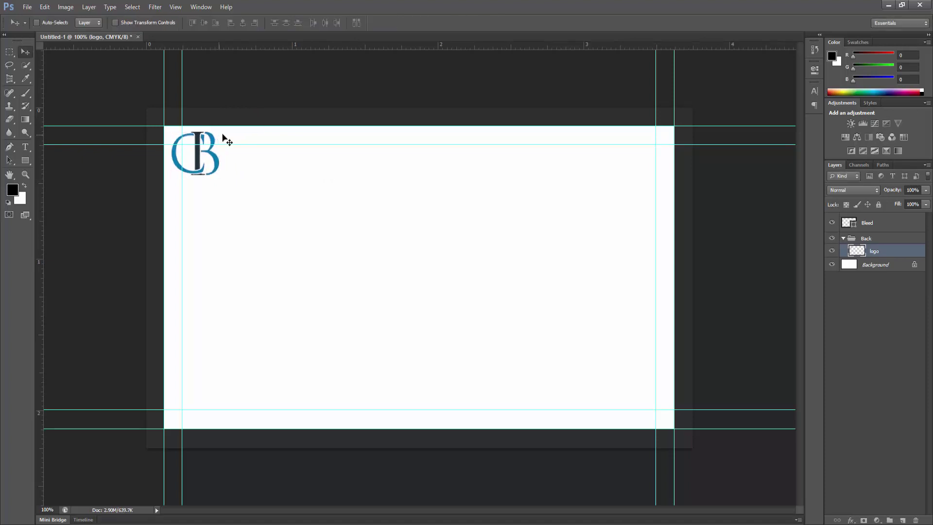
pyautogui.press('Down')
pyautogui.press('Down')
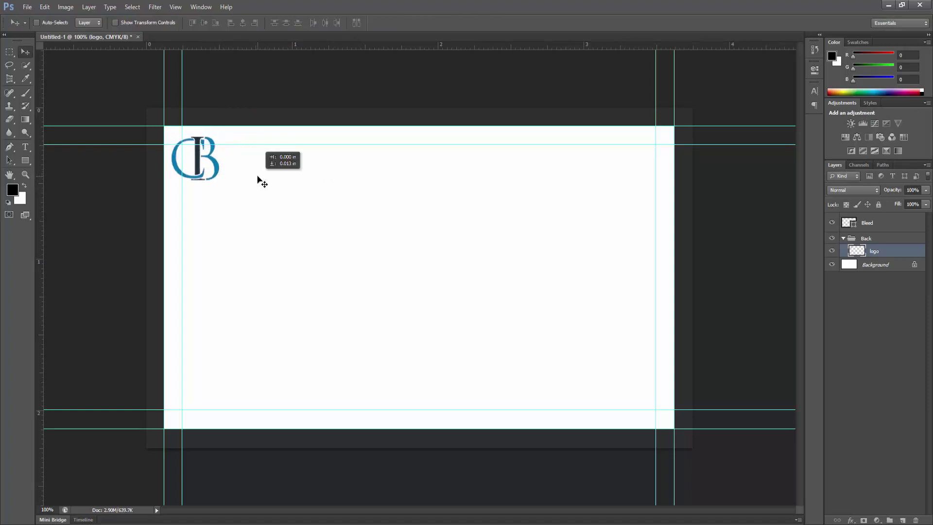
# Step: Convert the logo layer into a smart object
pyautogui.rightClick(883, 249)
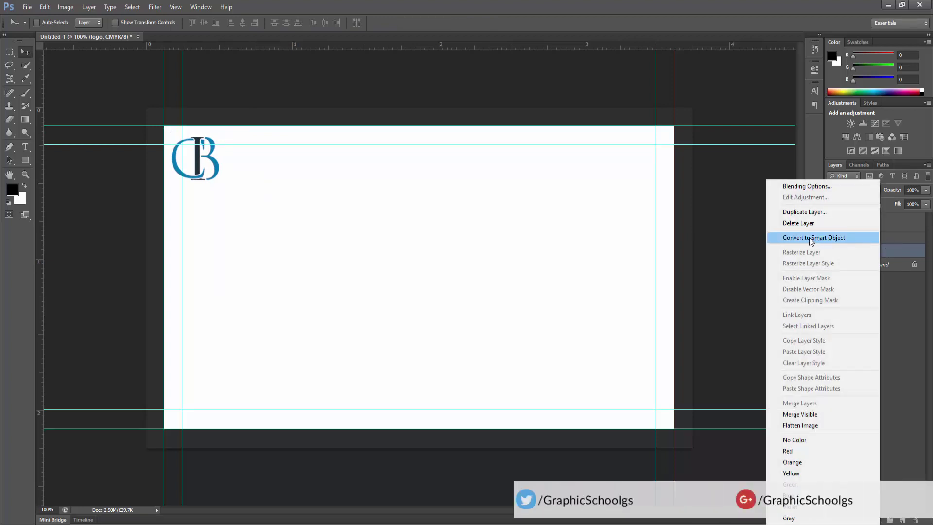
pyautogui.click(893, 252)
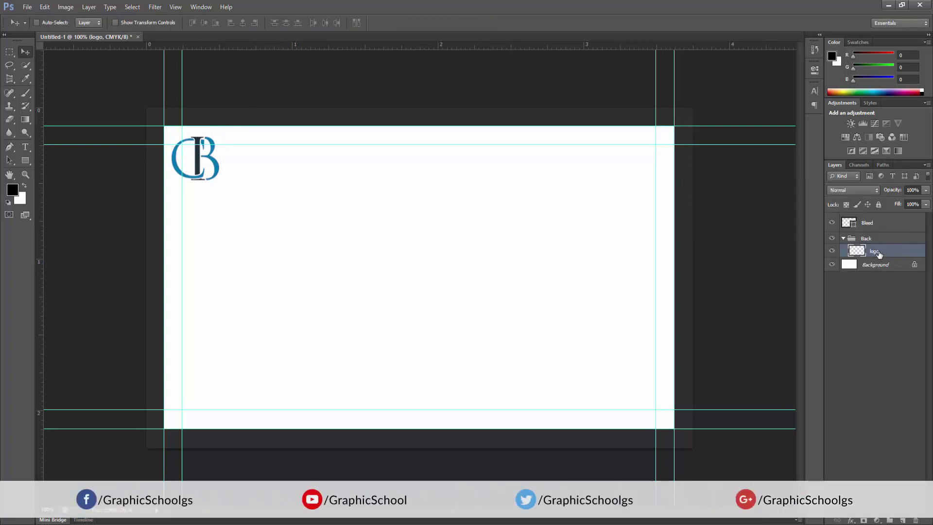
pyautogui.rightClick(894, 252)
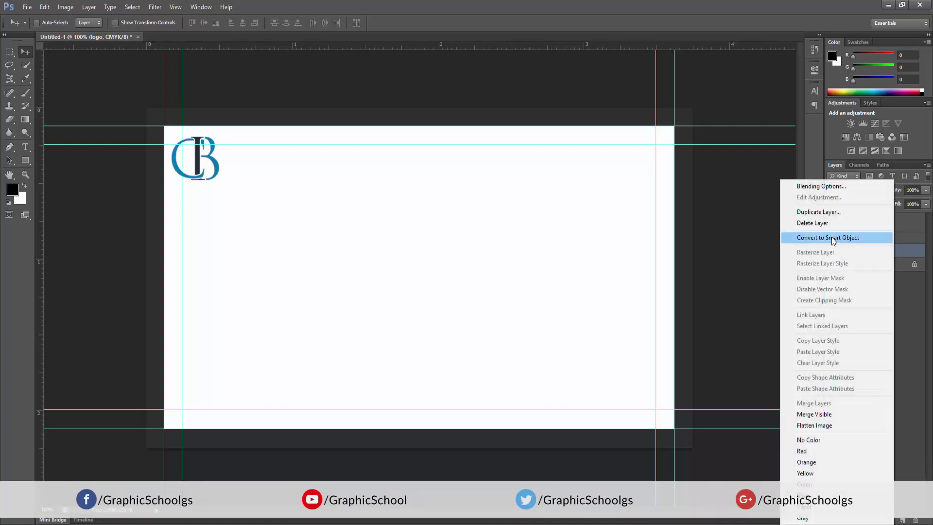
pyautogui.click(836, 238)
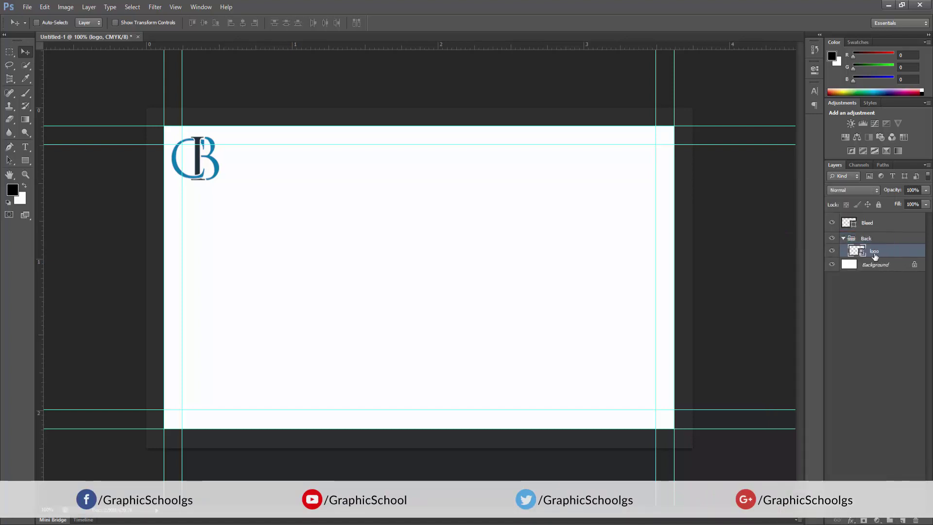
# Step: Alt-drag copies of the CB logo to make four along the top row
pyautogui.moveTo(208, 182); pyautogui.dragTo(279, 183)
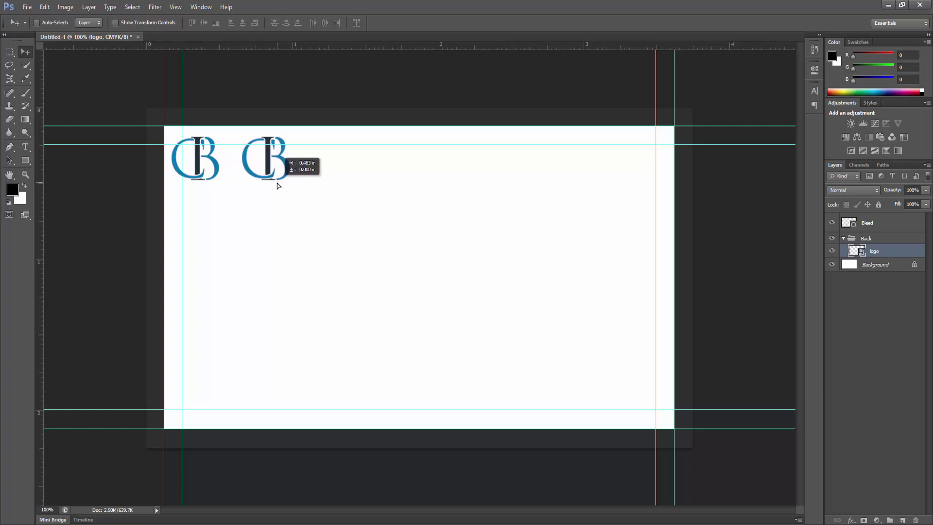
pyautogui.moveTo(279, 183); pyautogui.dragTo(329, 181)
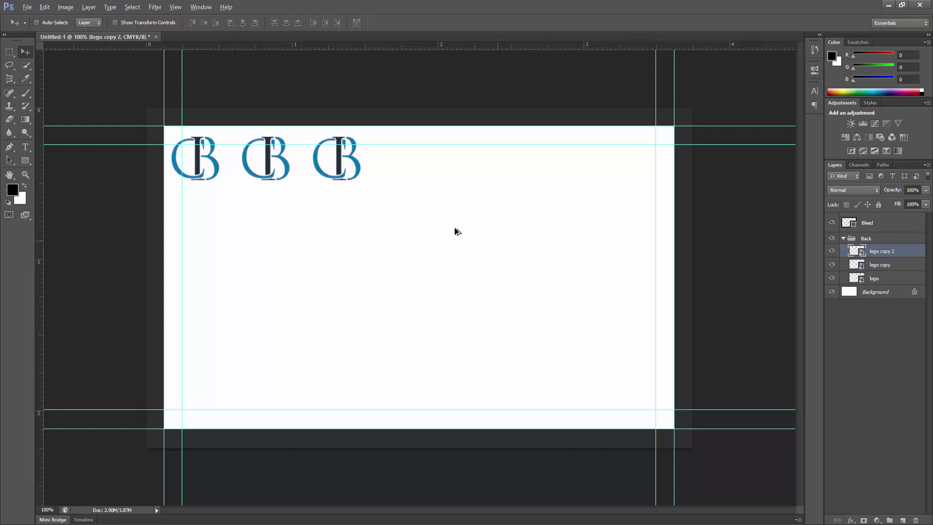
pyautogui.moveTo(457, 232)
pyautogui.mouseDown()
pyautogui.moveTo(462, 209)
pyautogui.moveTo(479, 209)
pyautogui.mouseUp()
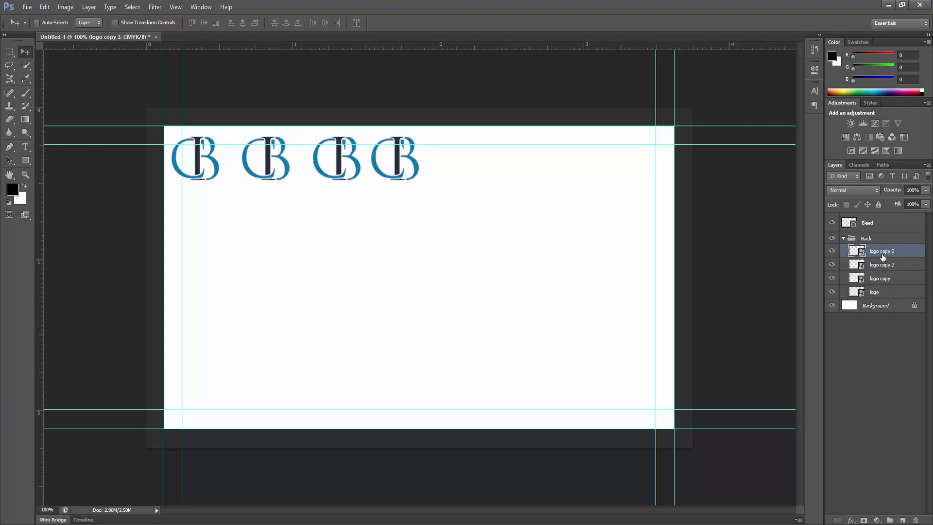
pyautogui.click(897, 295)
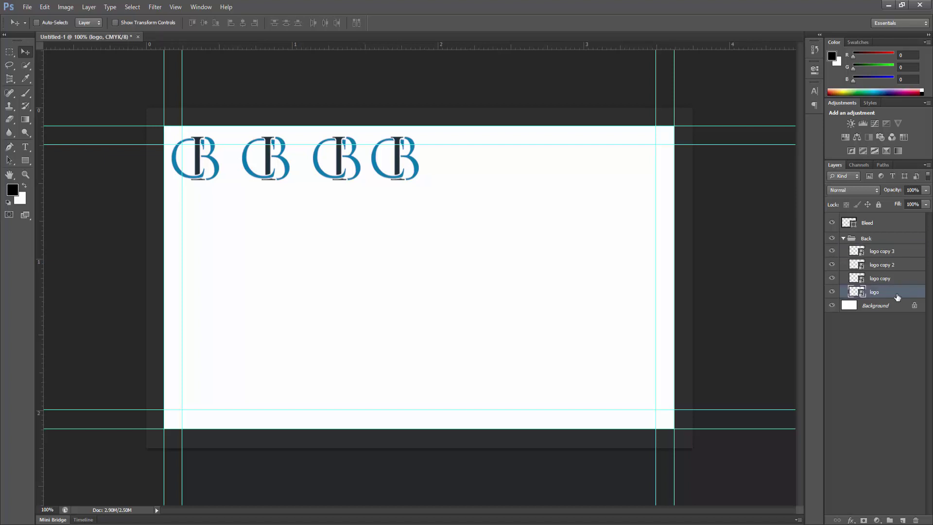
pyautogui.keyDown('shift'); pyautogui.click(889, 252); pyautogui.keyUp('shift')
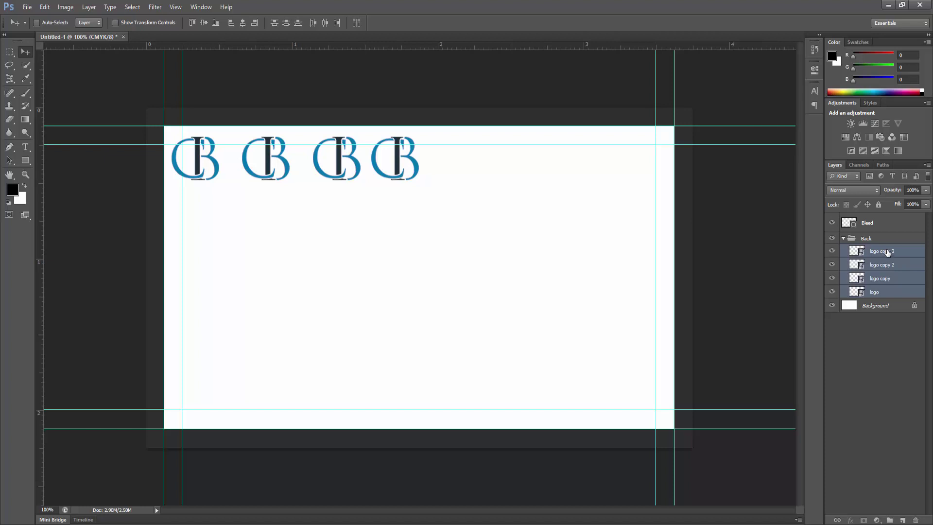
# Step: Duplicate the four logos into eight and distribute their horizontal centers evenly across the top
pyautogui.moveTo(200, 173); pyautogui.dragTo(455, 191)
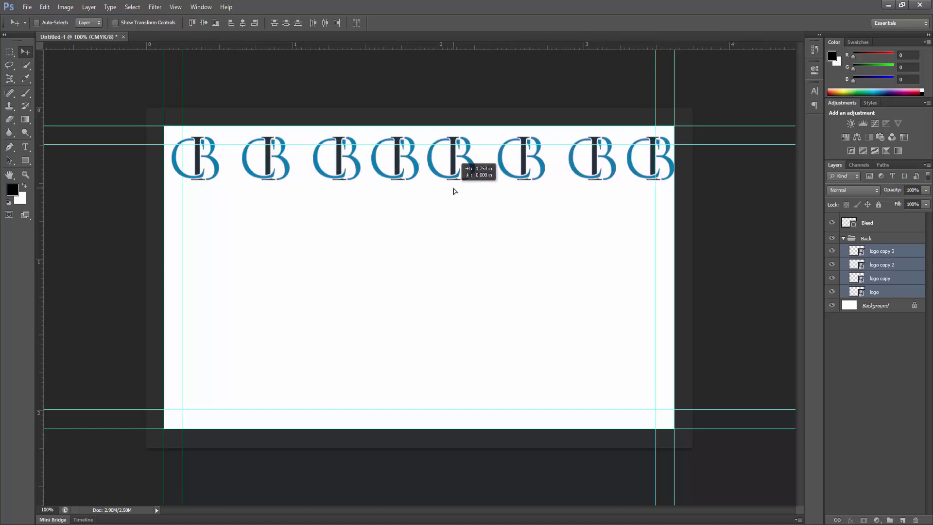
pyautogui.click(865, 250)
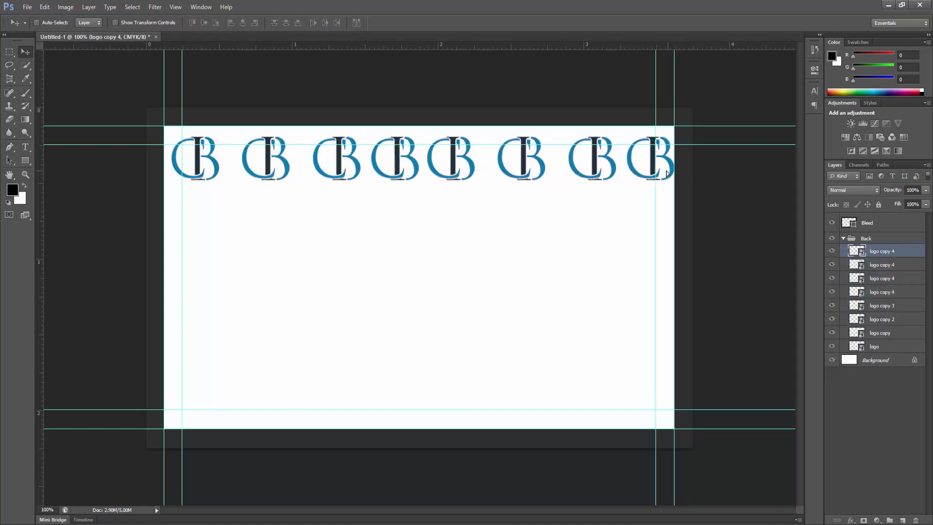
pyautogui.moveTo(667, 173); pyautogui.dragTo(659, 174)
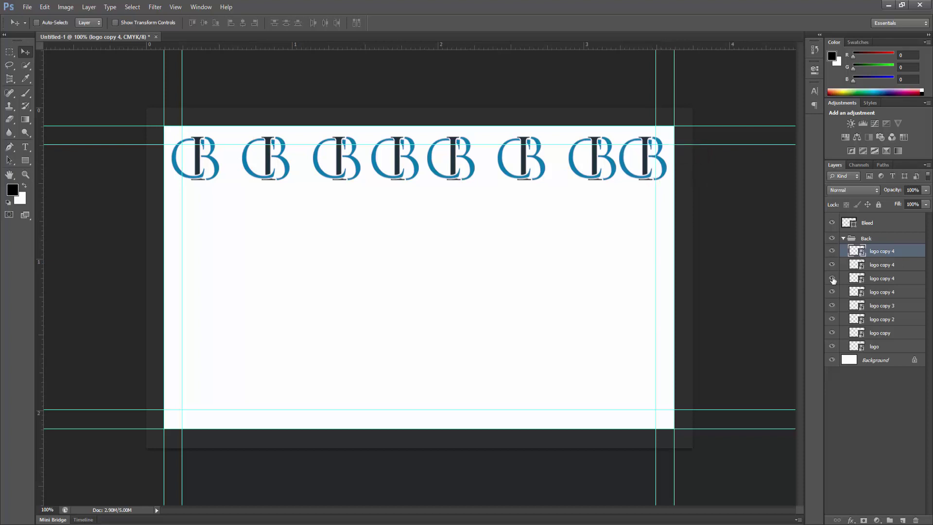
pyautogui.click(883, 348)
pyautogui.press('Left')
pyautogui.press('Left')
pyautogui.press('Left')
pyautogui.press('Left')
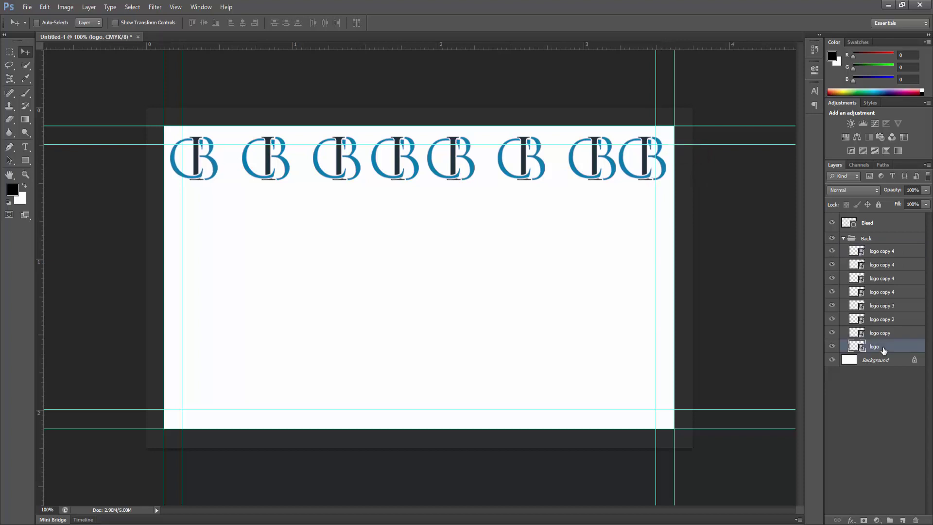
pyautogui.keyDown('shift'); pyautogui.click(895, 252); pyautogui.keyUp('shift')
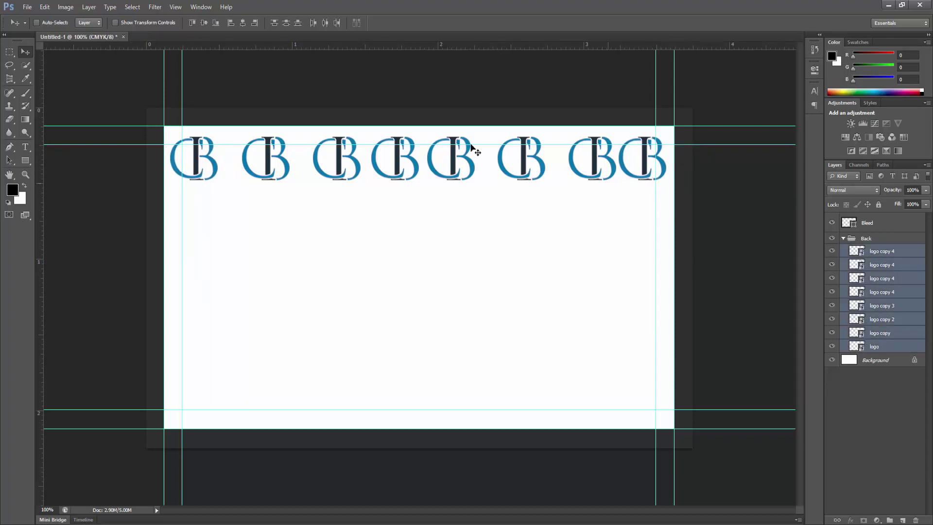
pyautogui.click(324, 23)
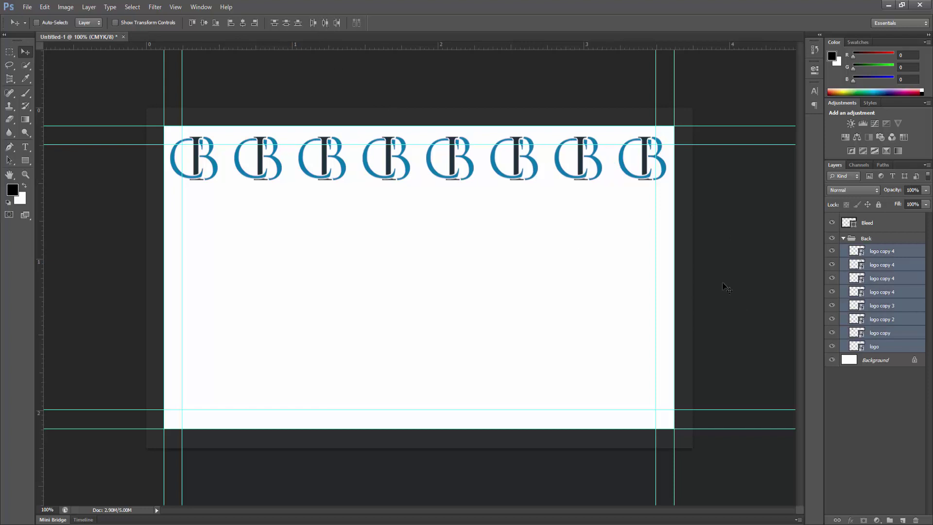
pyautogui.press('Down')
pyautogui.press('Down')
pyautogui.press('Down')
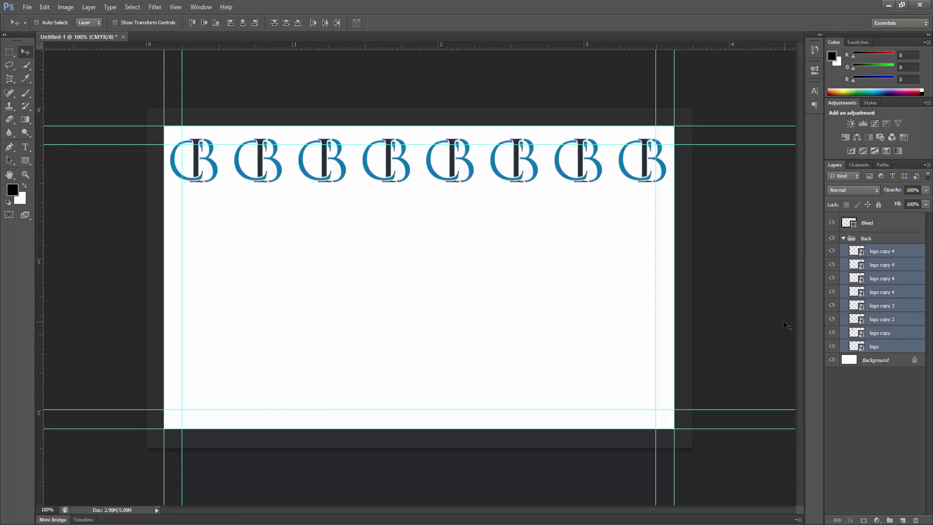
# Step: Duplicate the row of CB logos into a new bottom row and nudge it down
pyautogui.moveTo(502, 178)
pyautogui.mouseDown()
pyautogui.moveTo(500, 295)
pyautogui.moveTo(556, 352)
pyautogui.mouseUp()
pyautogui.press('Down')
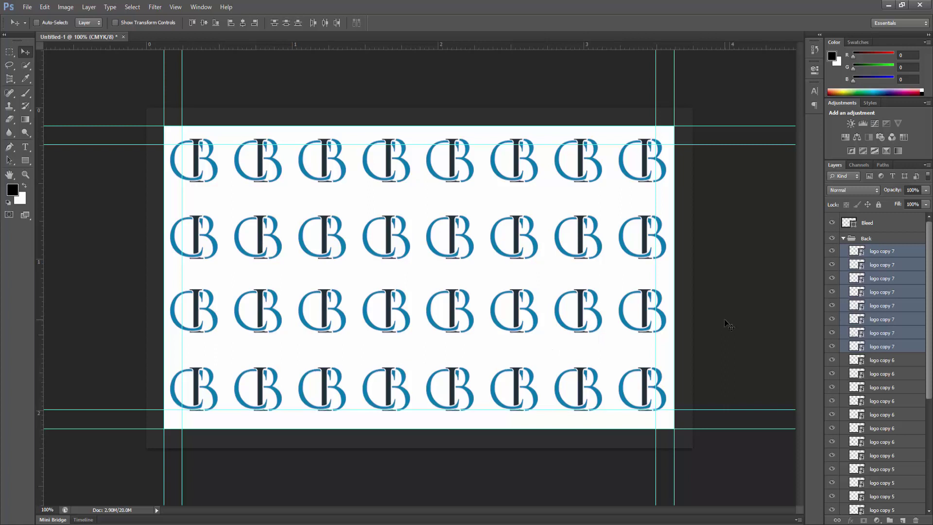
pyautogui.press('Down')
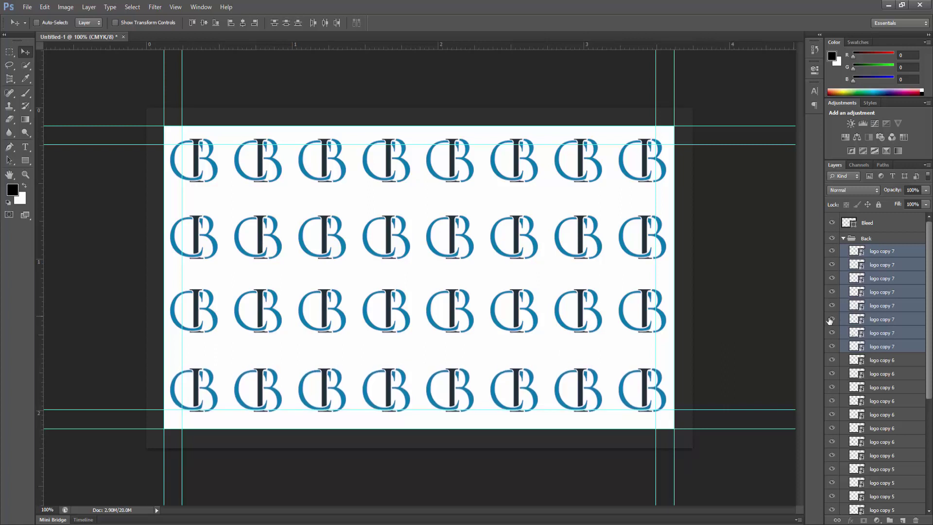
# Step: Select all the logo copy layers, from the top copy down to the original logo
pyautogui.click(881, 361)
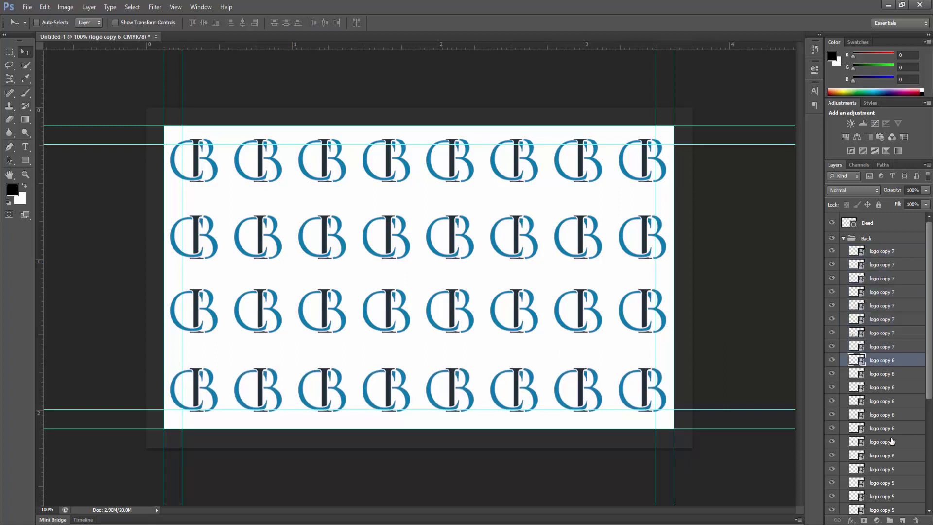
pyautogui.scroll(-1, 891, 446)
pyautogui.click(832, 436)
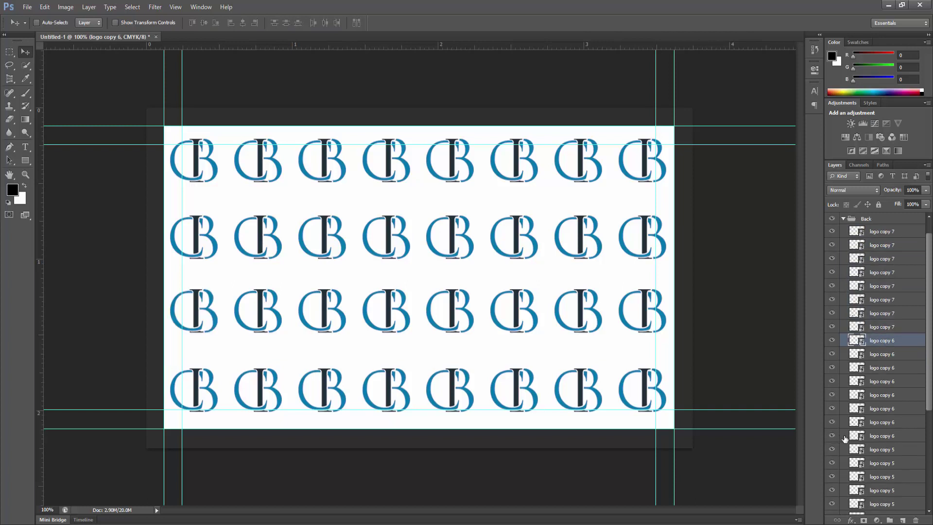
pyautogui.keyDown('shift'); pyautogui.click(873, 436); pyautogui.keyUp('shift')
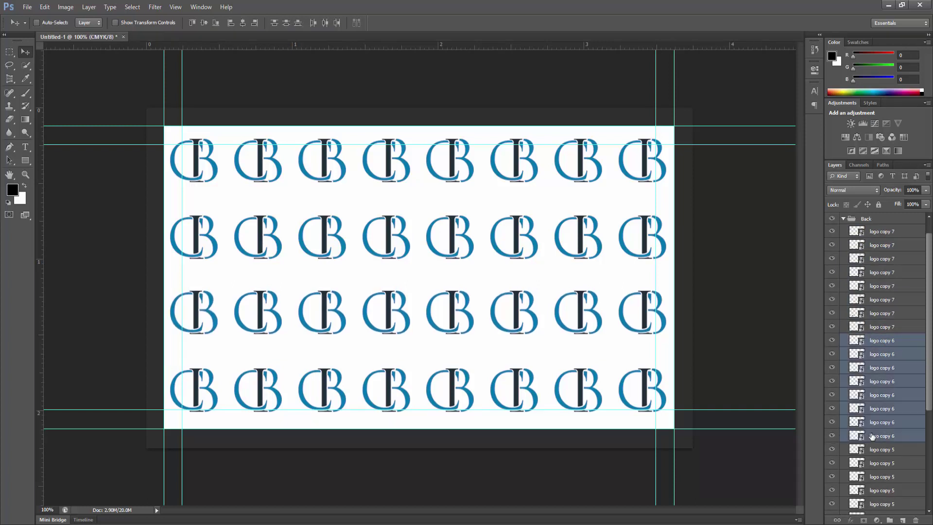
pyautogui.click(877, 452)
pyautogui.scroll(-3, 878, 452)
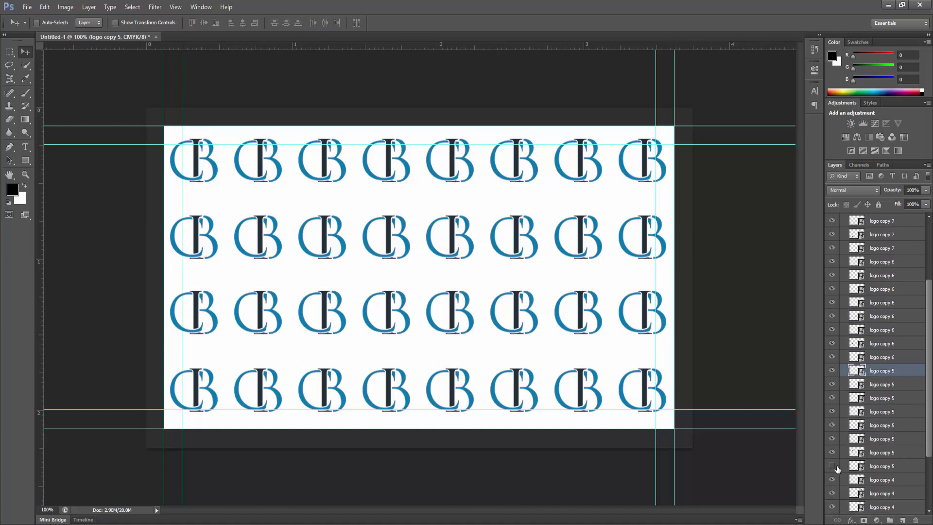
pyautogui.click(833, 465)
pyautogui.keyDown('shift'); pyautogui.click(884, 465); pyautogui.keyUp('shift')
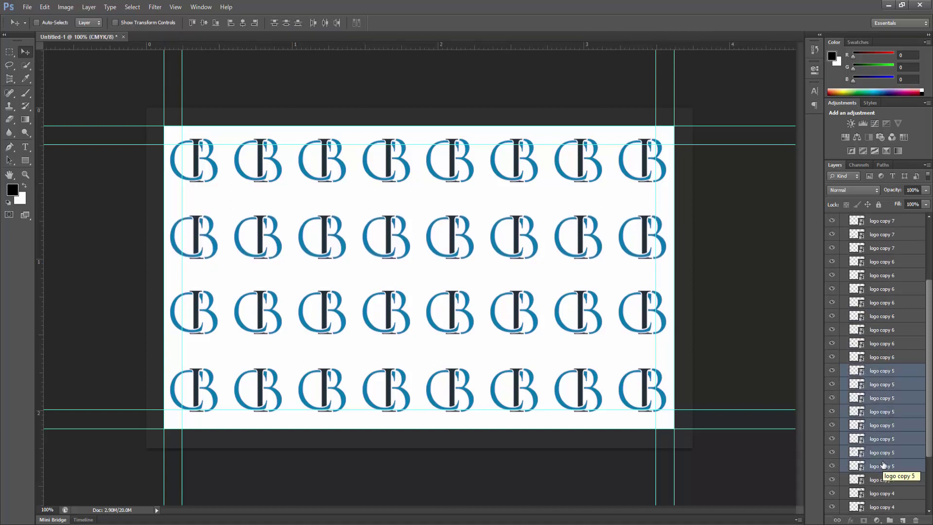
pyautogui.scroll(3, 875, 389)
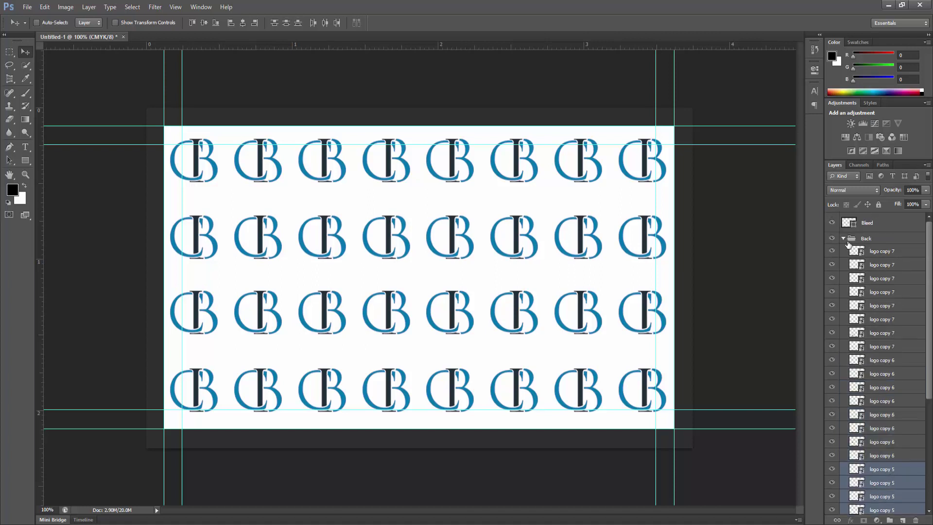
pyautogui.click(875, 252)
pyautogui.scroll(-5, 884, 335)
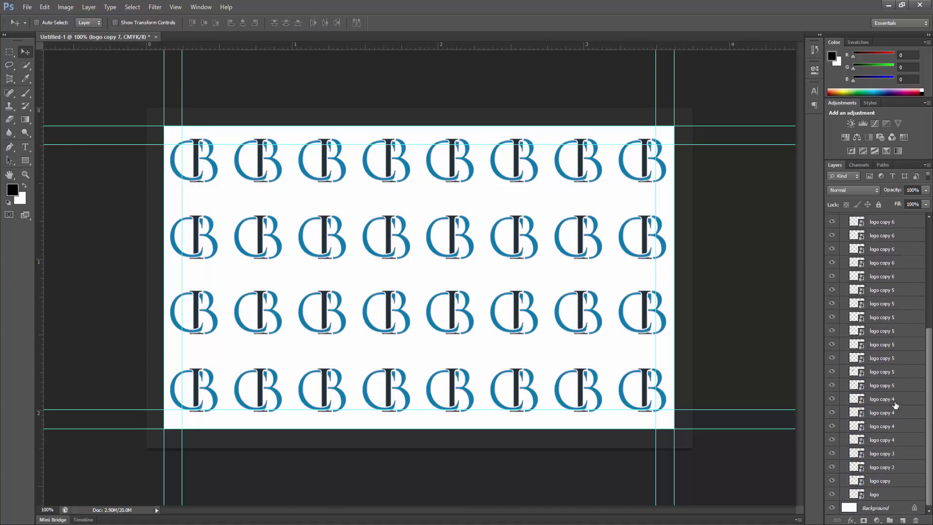
pyautogui.keyDown('shift'); pyautogui.click(908, 494); pyautogui.keyUp('shift')
# Step: Group the selected logo layers and name the group 'logo'
pyautogui.hotkey('ctrl', 'g')
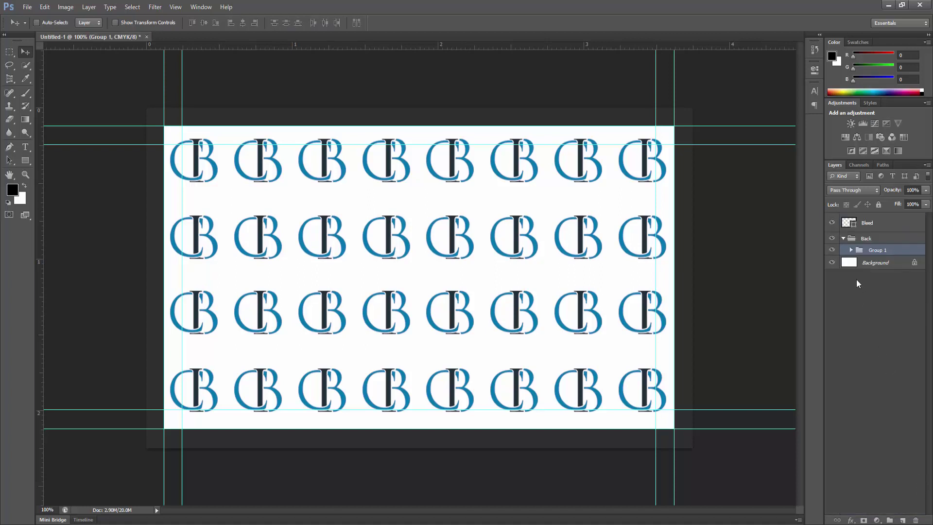
pyautogui.click(851, 250)
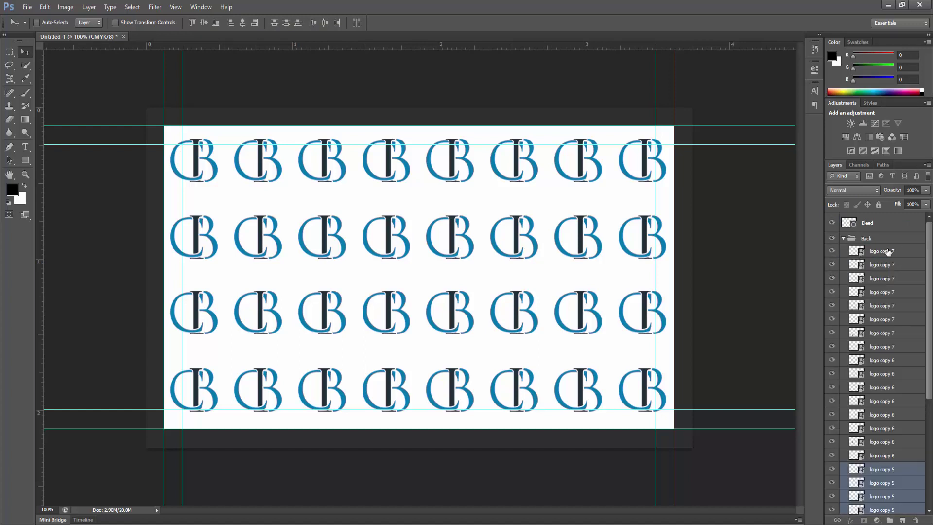
pyautogui.scroll(-5, 907, 372)
pyautogui.keyDown('shift'); pyautogui.click(903, 494); pyautogui.keyUp('shift')
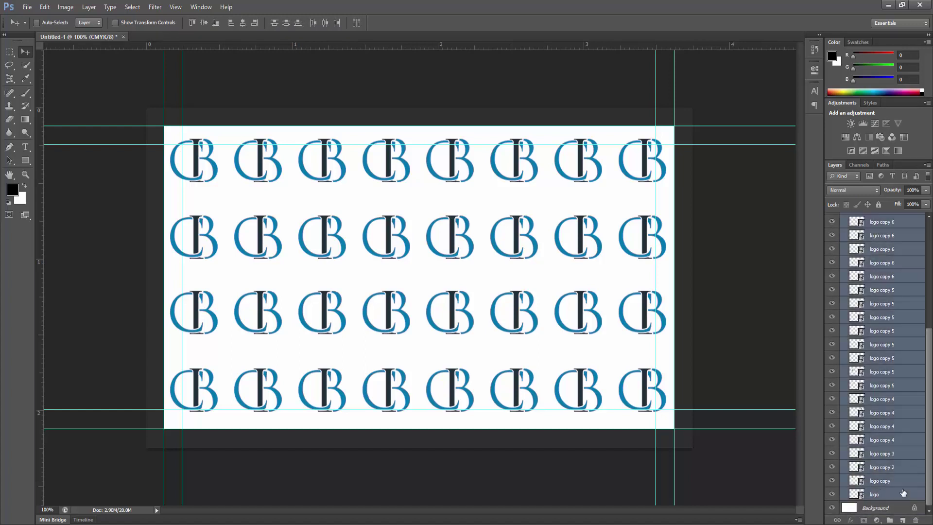
pyautogui.hotkey('ctrl', 'g')
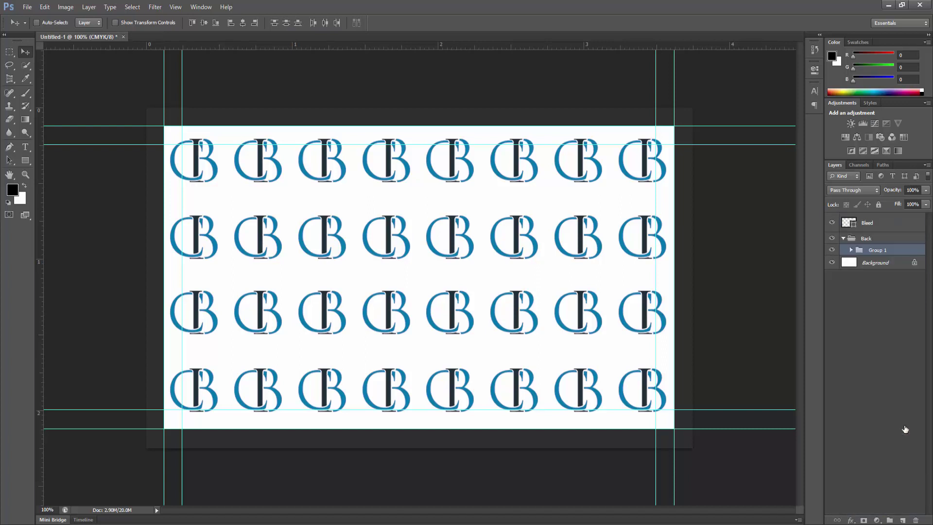
pyautogui.doubleClick(882, 251)
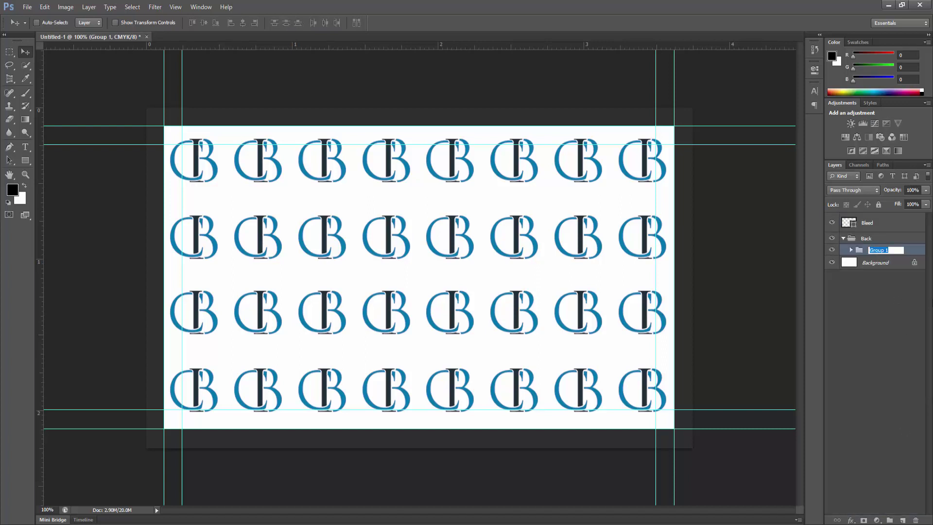
pyautogui.write('logo')
pyautogui.press('Return')
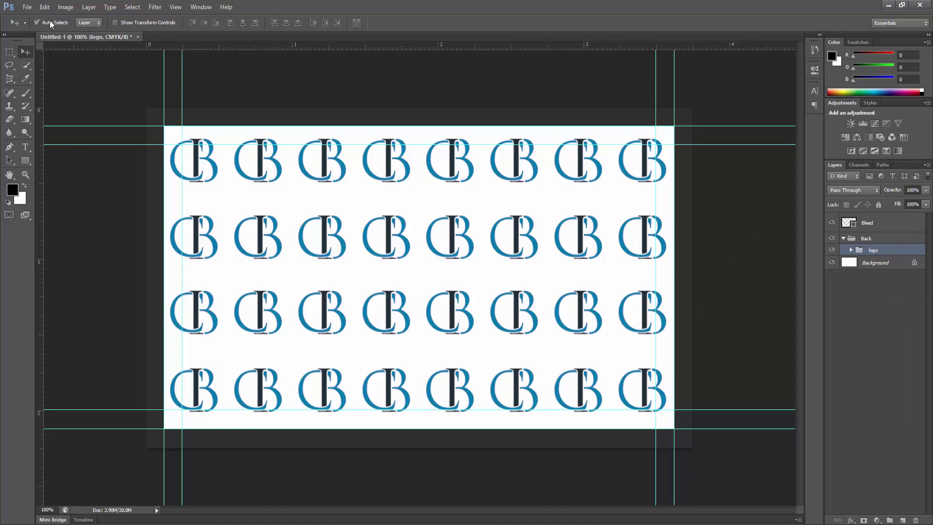
pyautogui.click(84, 23)
pyautogui.click(89, 22)
pyautogui.click(90, 43)
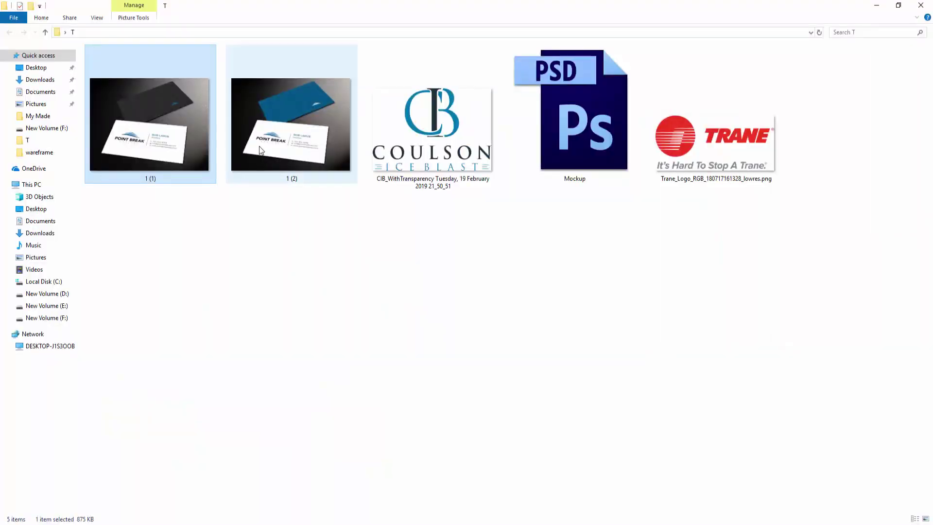
pyautogui.doubleClick(258, 139)
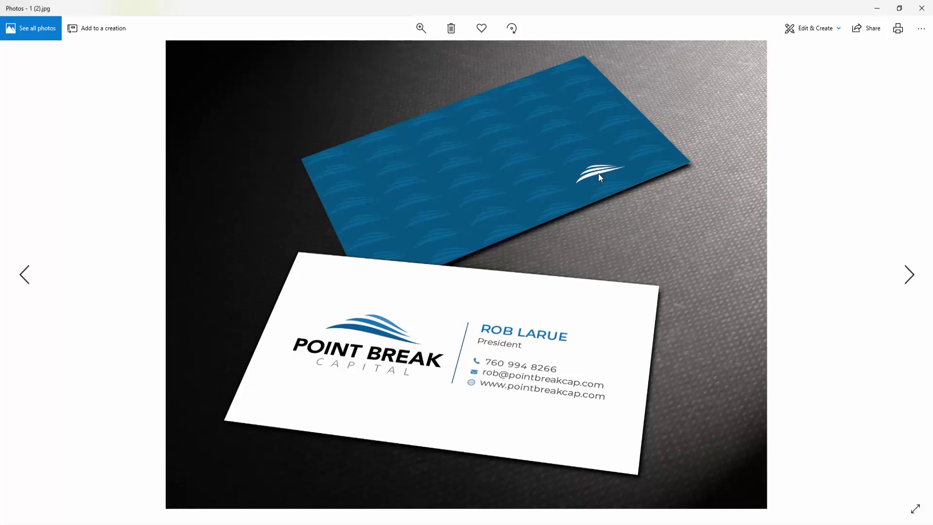
pyautogui.click(922, 9)
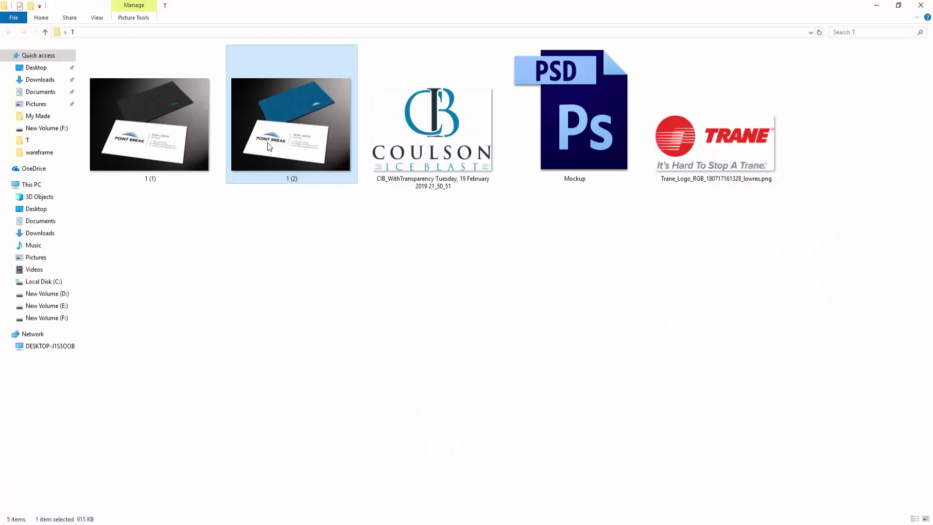
pyautogui.doubleClick(267, 142)
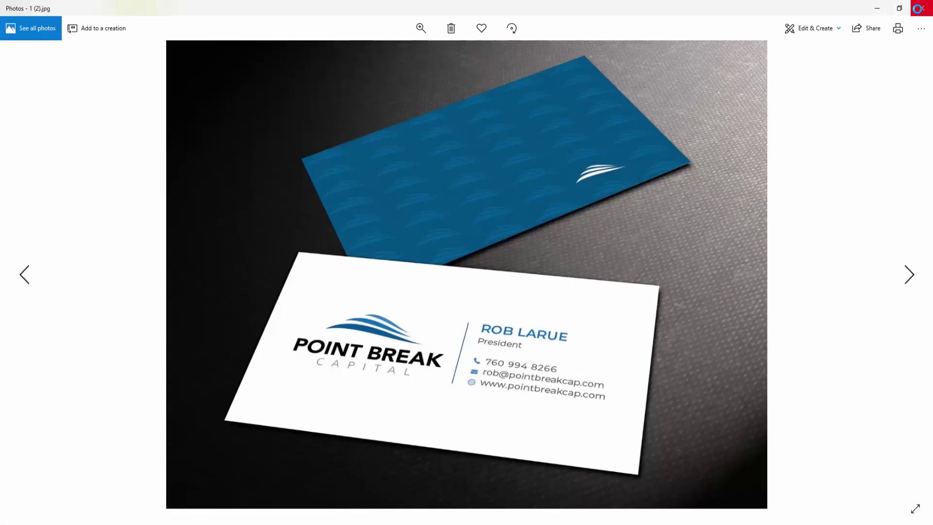
pyautogui.click(922, 6)
pyautogui.hotkey('alt', 'Tab')
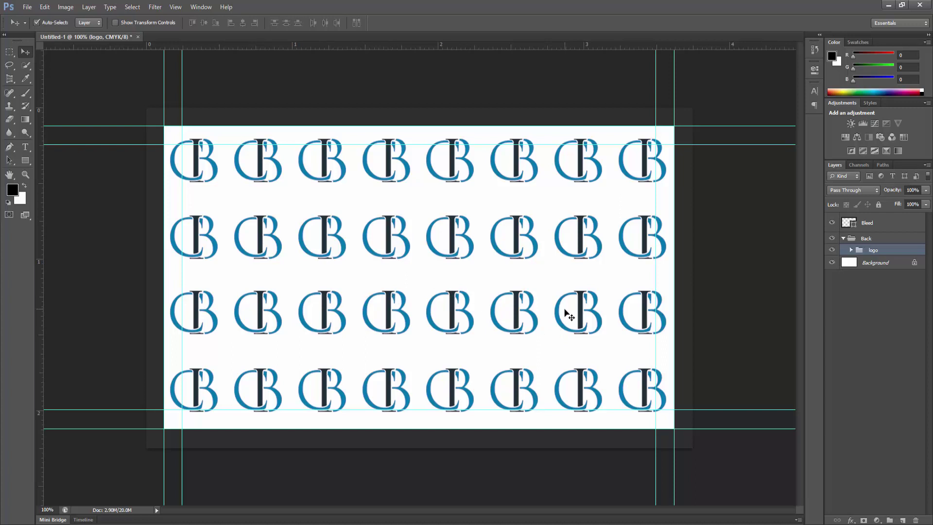
# Step: Move logo copy 6 out of the logo group and rename it 'Logo'
pyautogui.click(563, 321)
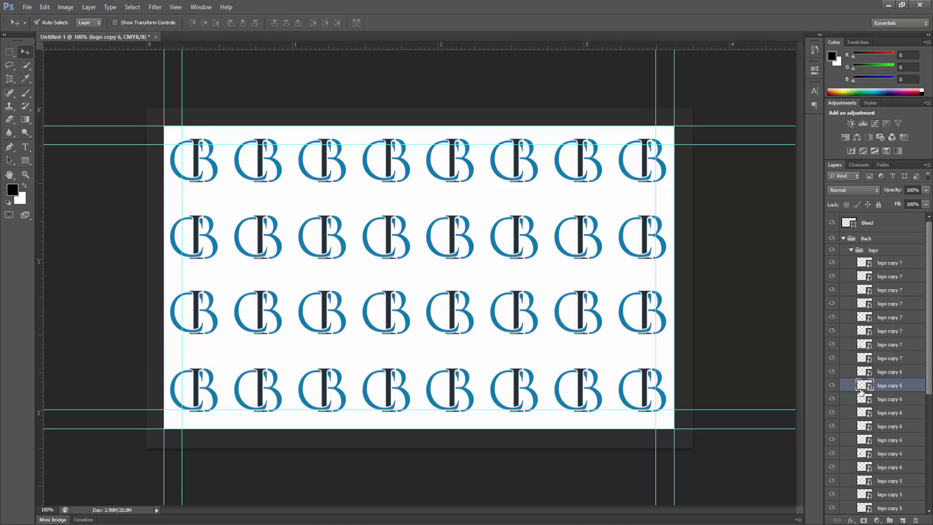
pyautogui.click(832, 385)
pyautogui.click(832, 386)
pyautogui.click(832, 385)
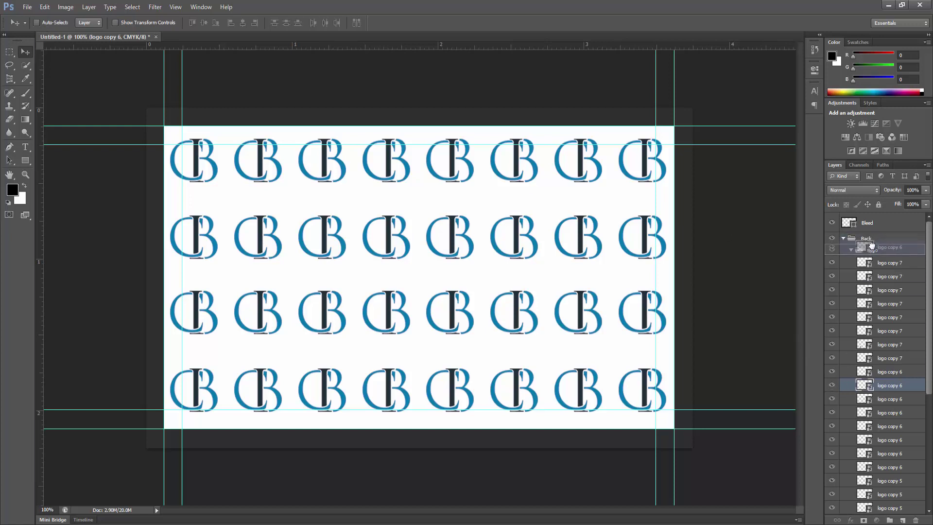
pyautogui.moveTo(870, 242); pyautogui.dragTo(869, 243)
pyautogui.click(852, 263)
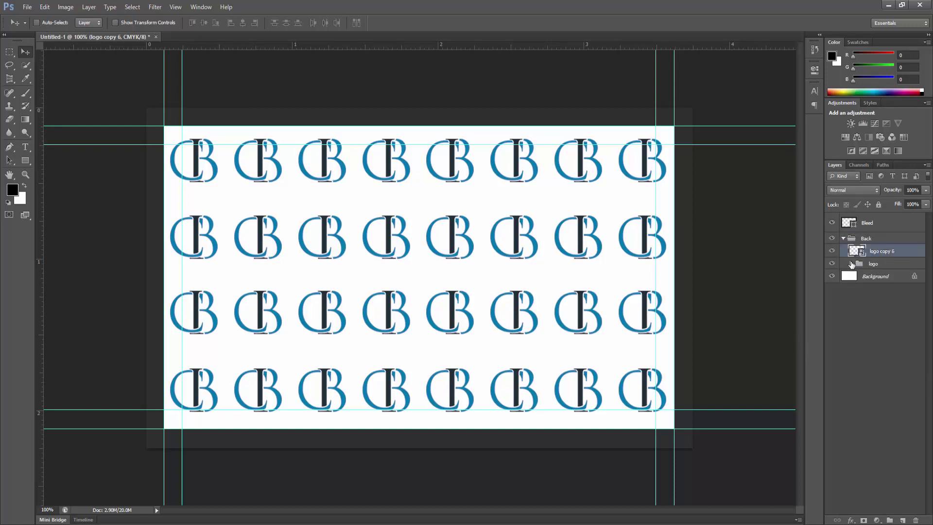
pyautogui.doubleClick(882, 251)
pyautogui.write('Logo')
pyautogui.press('Return')
# Step: Save the document as Untitled-1.psd
pyautogui.hotkey('ctrl', 's')
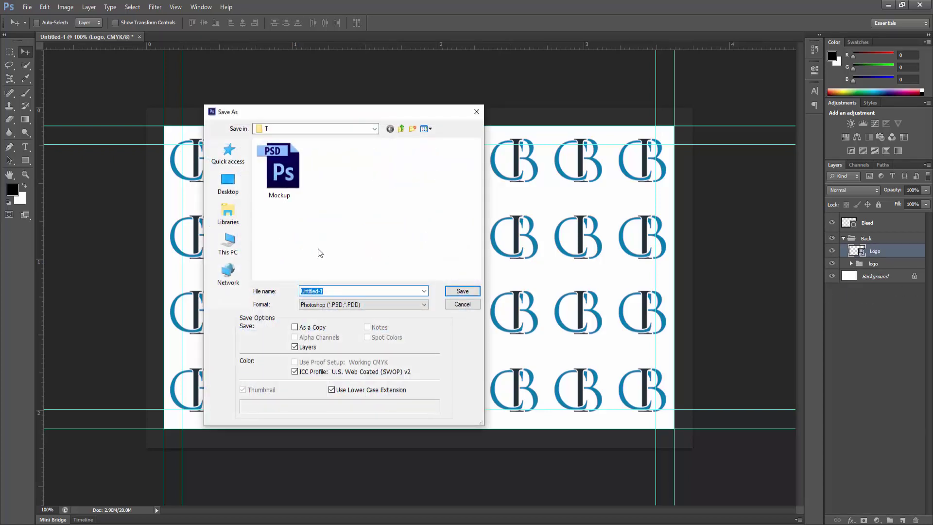
pyautogui.press('Return')
pyautogui.press('Return')
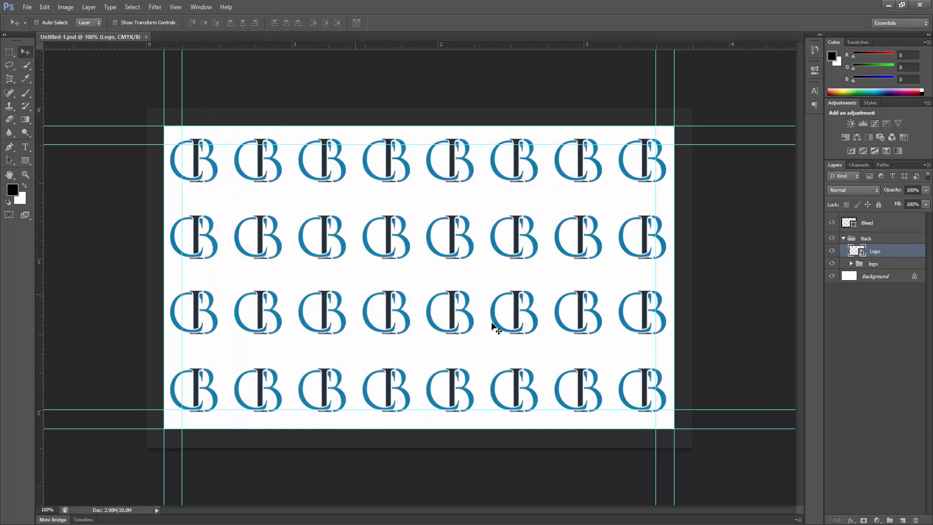
pyautogui.click(833, 251)
pyautogui.click(844, 238)
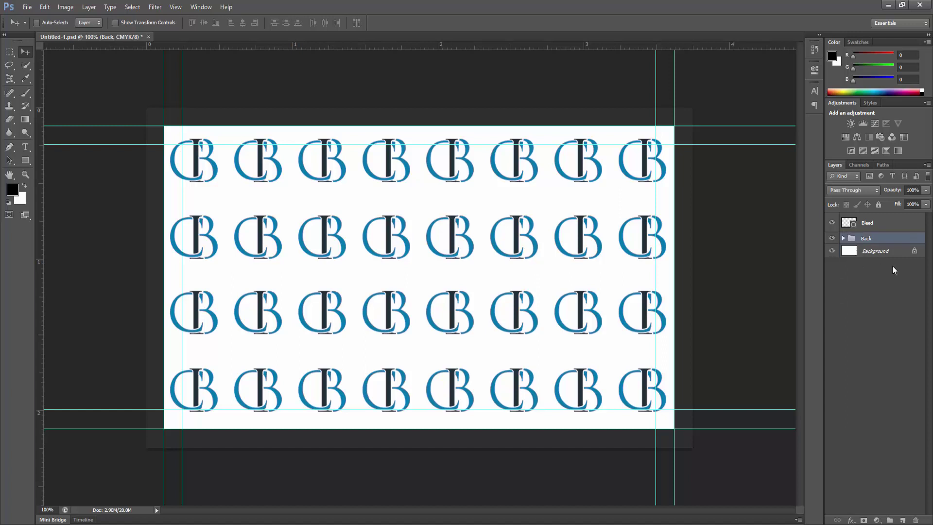
# Step: Add a new empty group named 'Front' beneath the Back group
pyautogui.click(889, 521)
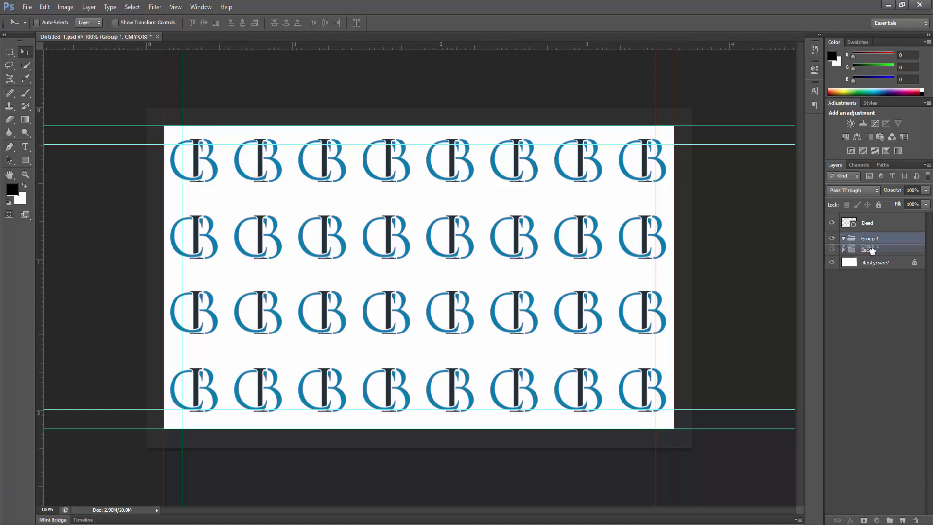
pyautogui.moveTo(869, 243); pyautogui.dragTo(871, 254)
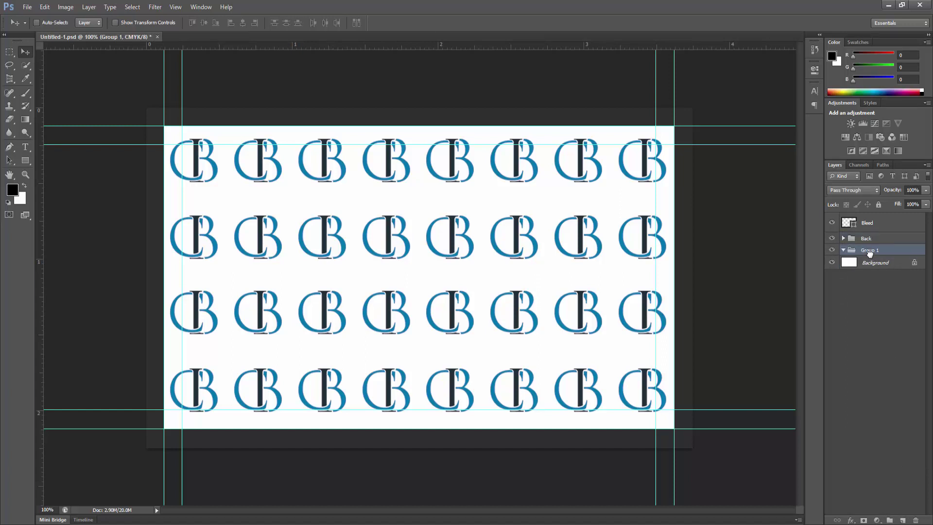
pyautogui.doubleClick(870, 250)
pyautogui.write('Front')
pyautogui.press('Return')
pyautogui.click(843, 238)
pyautogui.click(875, 251)
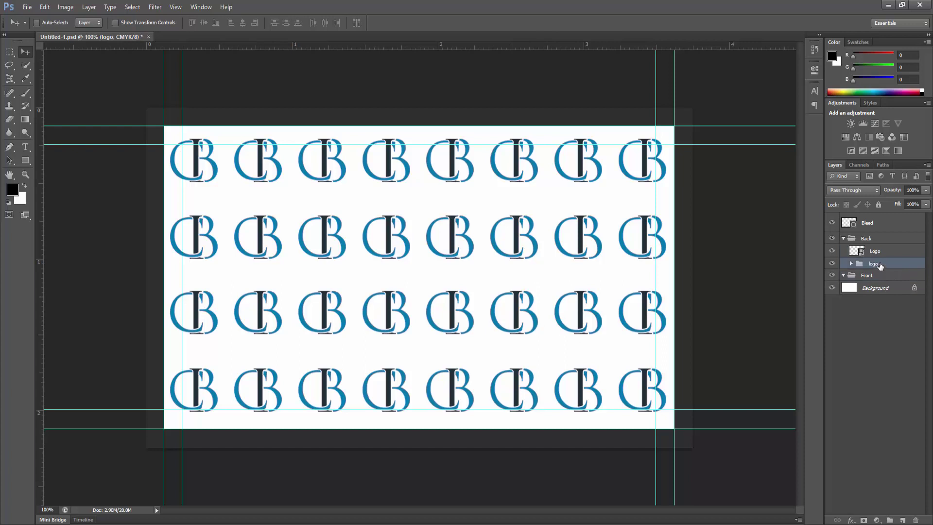
pyautogui.click(26, 160)
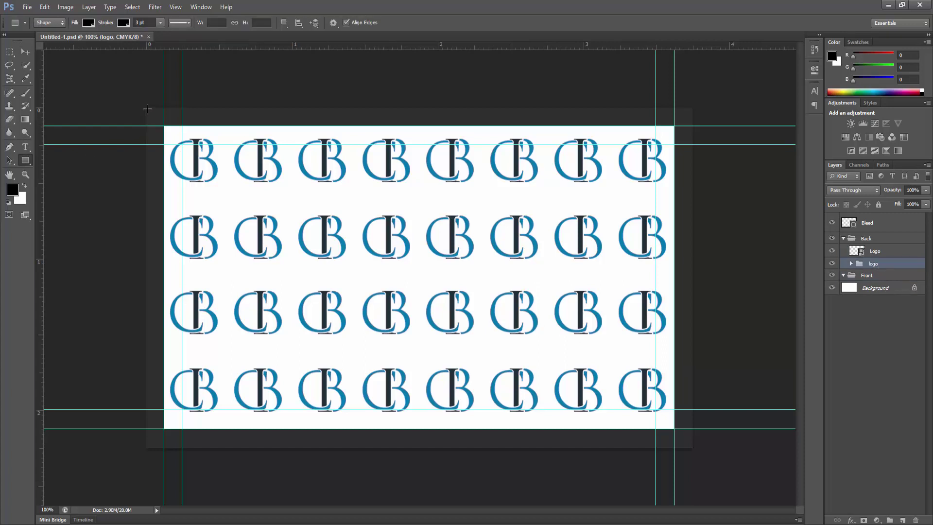
# Step: Draw a stroke-free rectangle over card and bleed, filled with the logo blue, below the pattern
pyautogui.moveTo(147, 109); pyautogui.dragTo(691, 446)
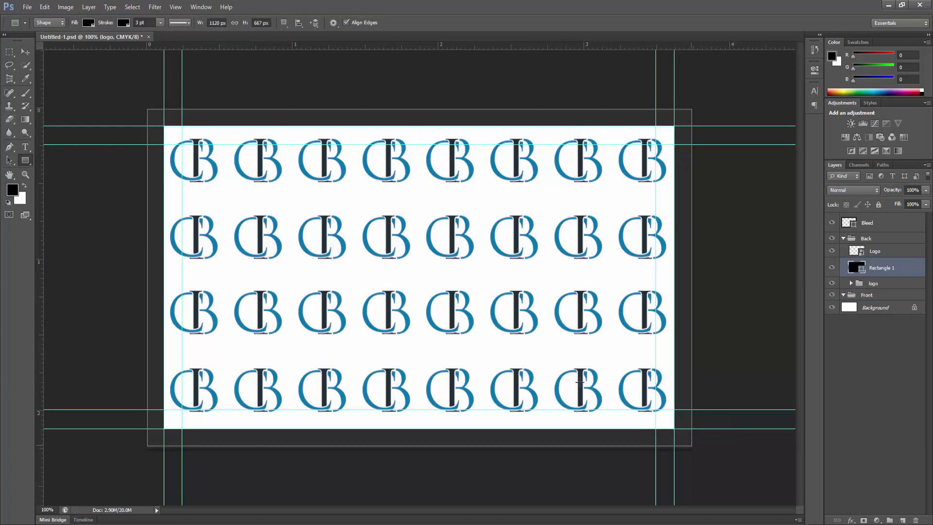
pyautogui.click(125, 23)
pyautogui.click(82, 42)
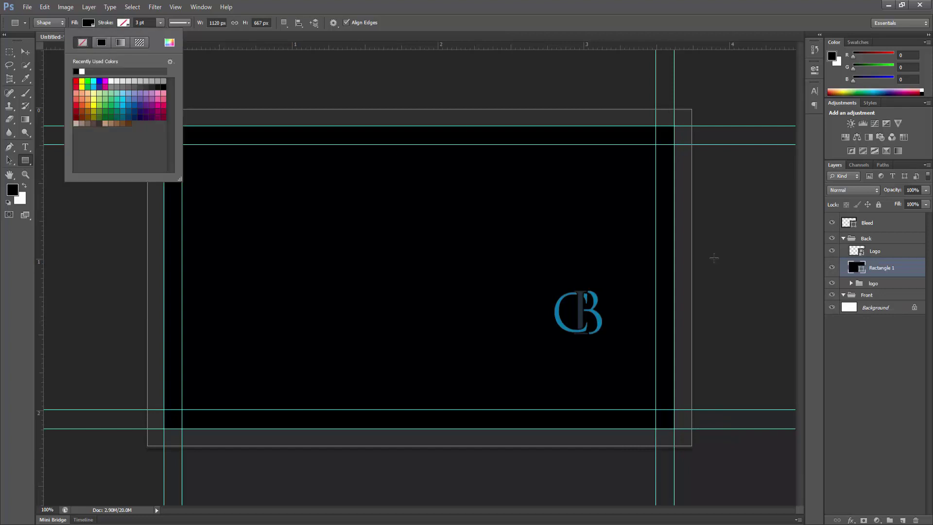
pyautogui.moveTo(886, 278); pyautogui.dragTo(854, 282)
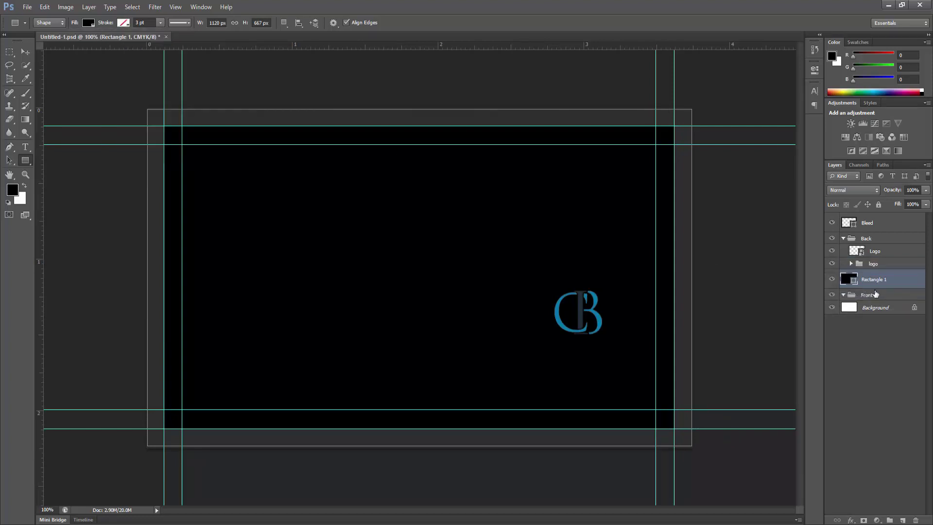
pyautogui.doubleClick(856, 281)
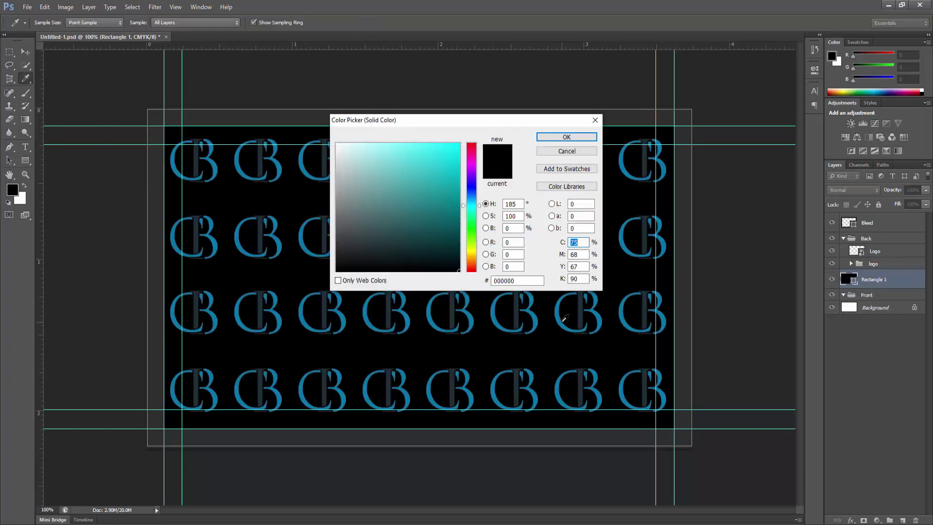
pyautogui.click(562, 317)
pyautogui.click(567, 137)
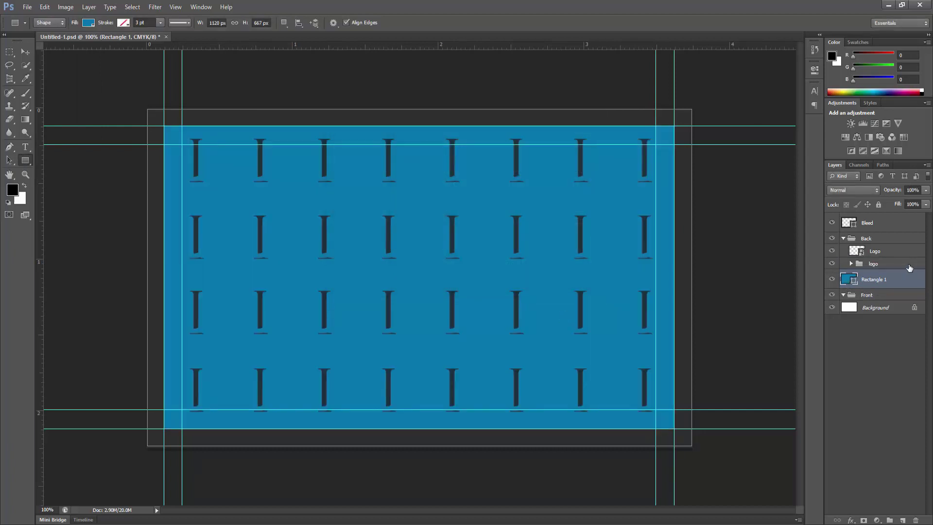
# Step: Give the single Logo layer a white Color Overlay
pyautogui.rightClick(875, 251)
pyautogui.click(814, 179)
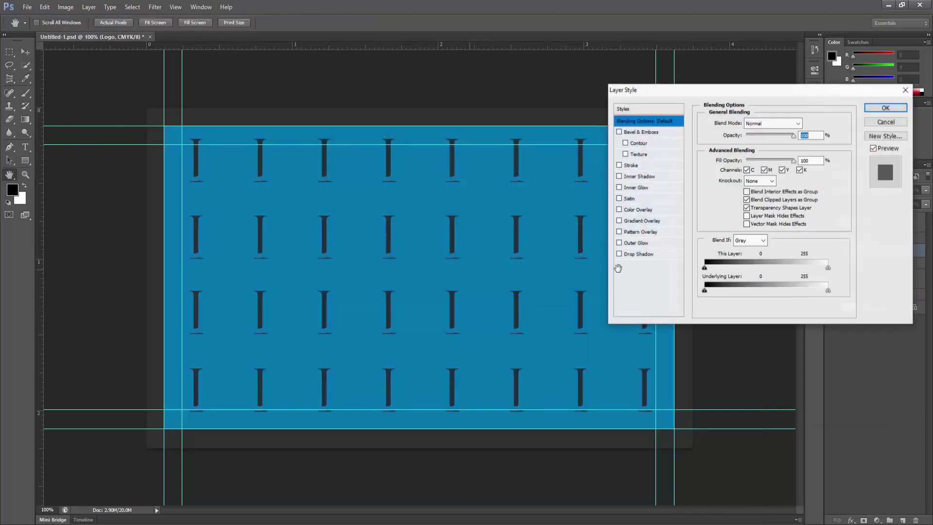
pyautogui.click(637, 210)
pyautogui.click(807, 123)
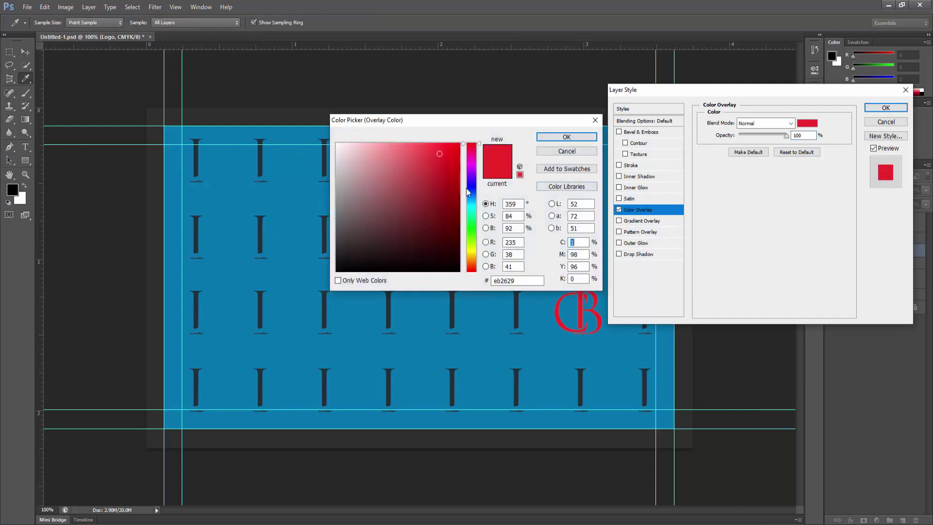
pyautogui.click(337, 144)
pyautogui.click(567, 137)
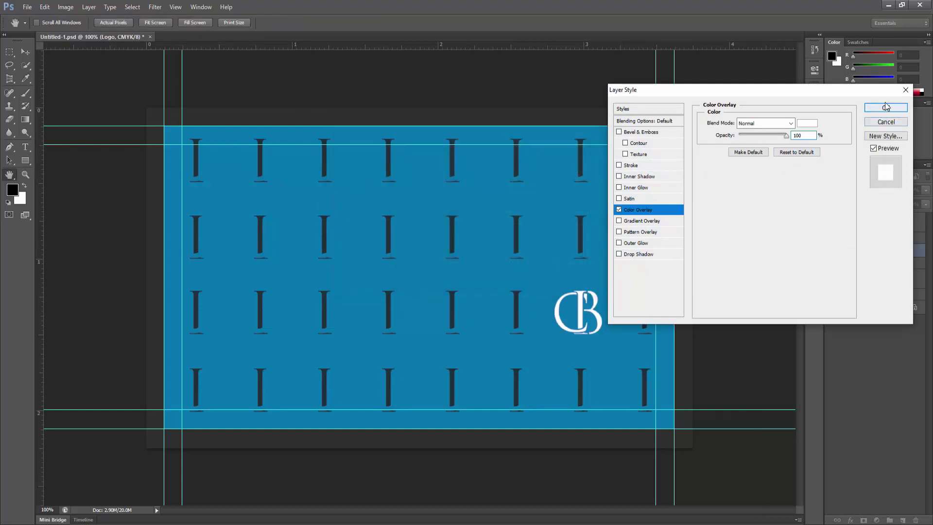
pyautogui.click(886, 108)
# Step: Give the logo pattern group a blue 077fb8 Color Overlay and collapse the Back group
pyautogui.click(832, 283)
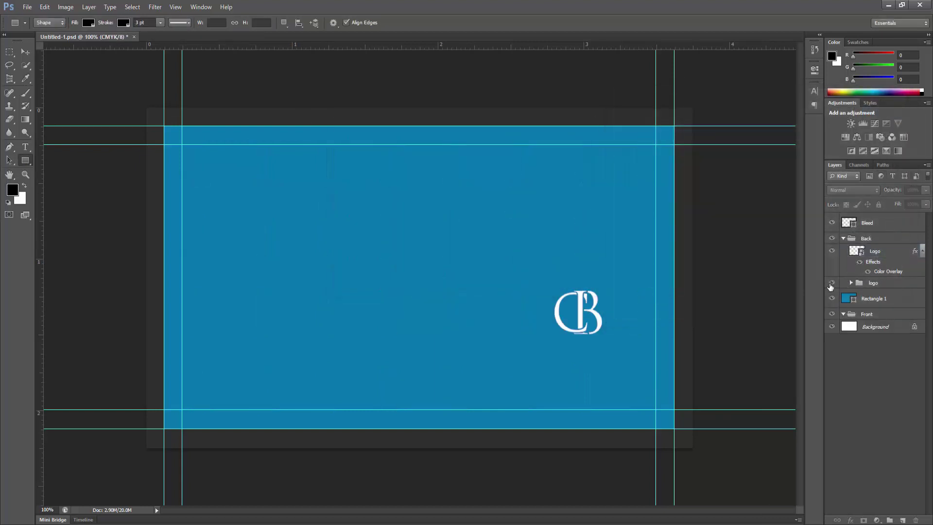
pyautogui.click(875, 284)
pyautogui.rightClick(877, 288)
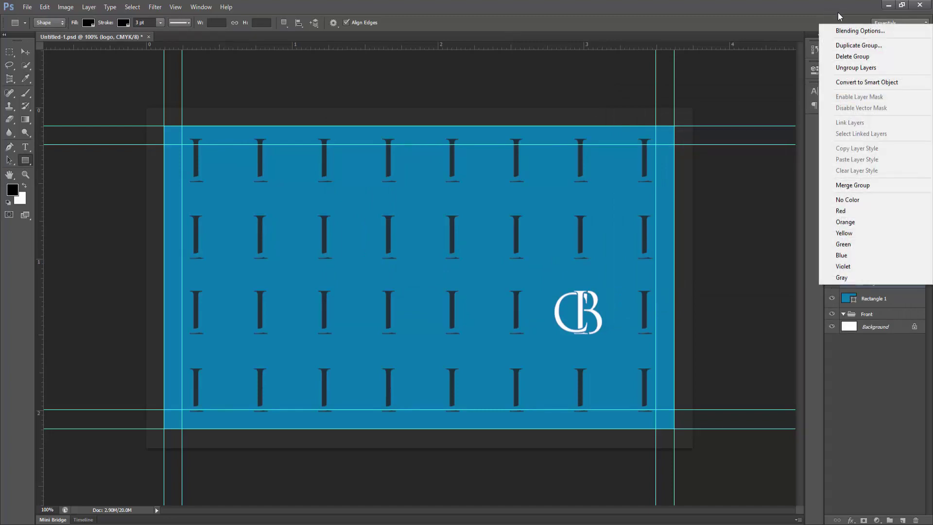
pyautogui.click(841, 31)
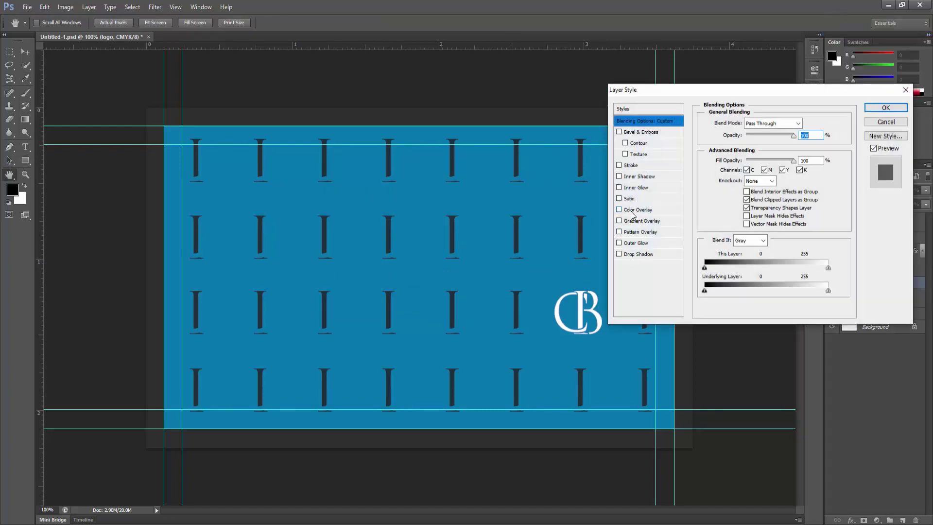
pyautogui.click(634, 211)
pyautogui.click(808, 123)
pyautogui.click(422, 339)
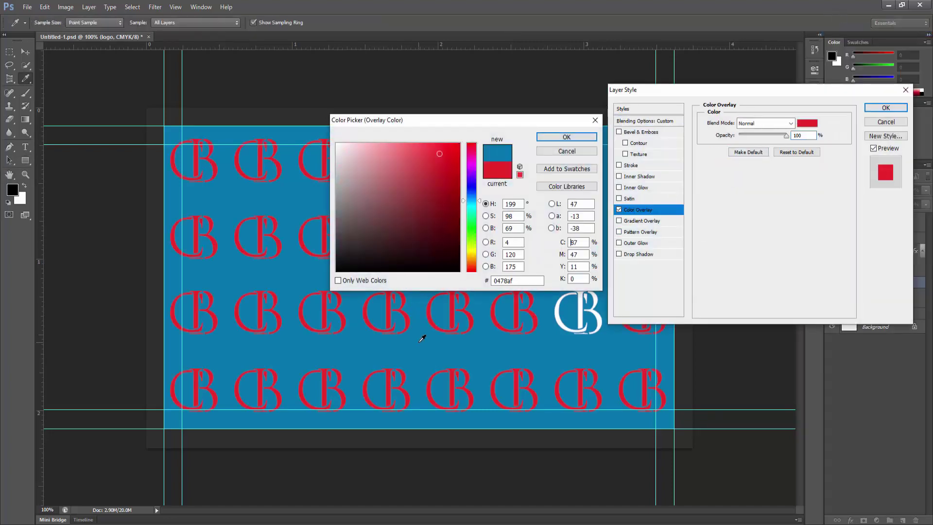
pyautogui.click(454, 178)
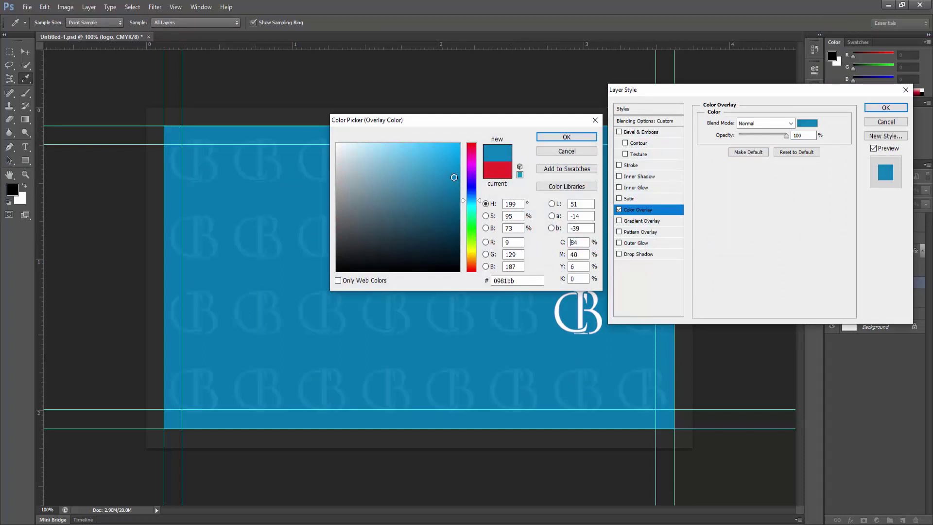
pyautogui.moveTo(454, 178); pyautogui.dragTo(455, 179)
pyautogui.click(544, 138)
pyautogui.click(870, 111)
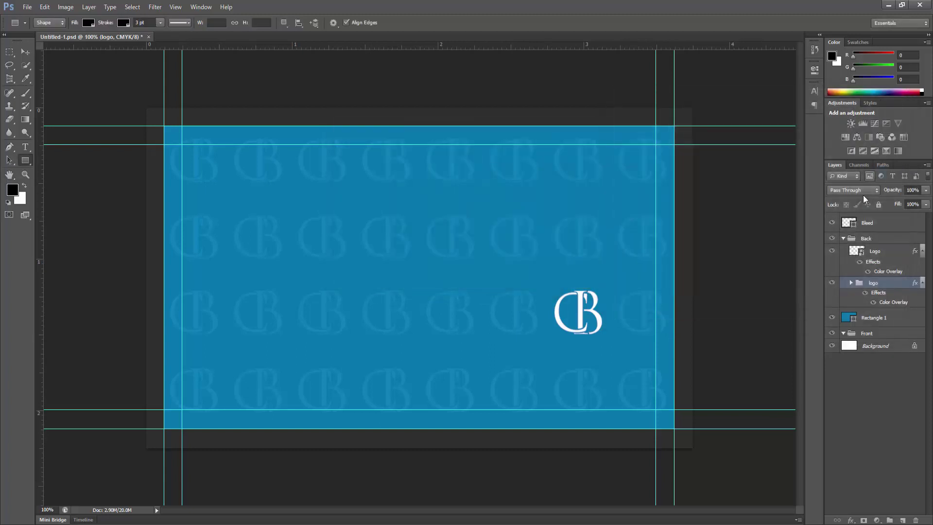
pyautogui.click(844, 238)
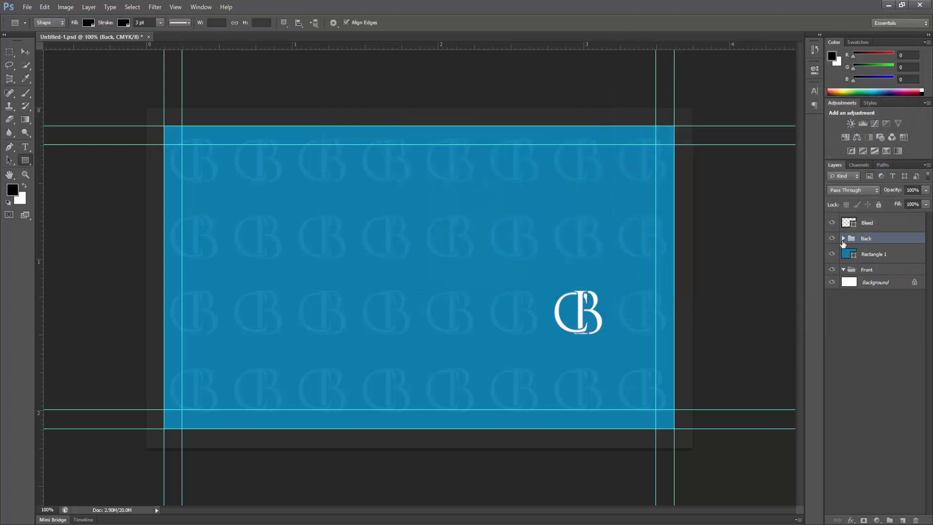
# Step: Move Rectangle 1 into the Back group and hide Back to reveal the white front
pyautogui.moveTo(869, 256); pyautogui.dragTo(859, 243)
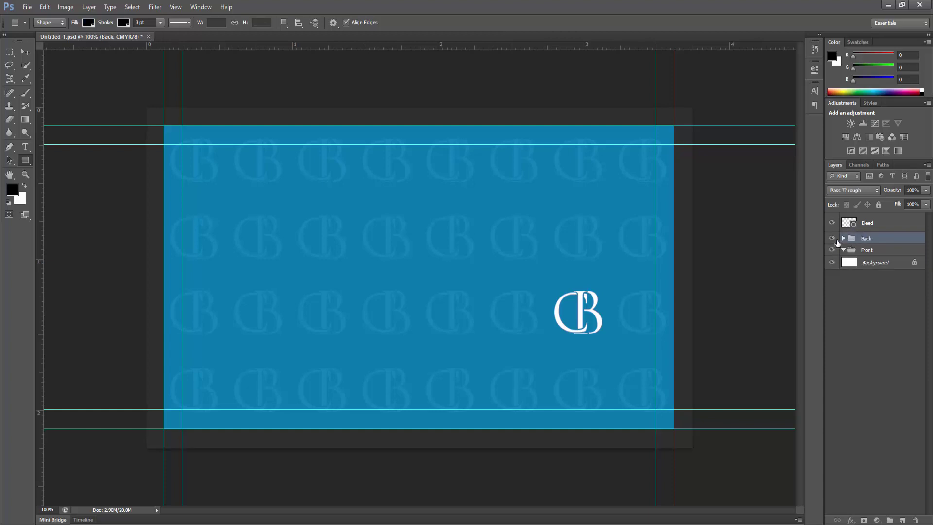
pyautogui.click(847, 247)
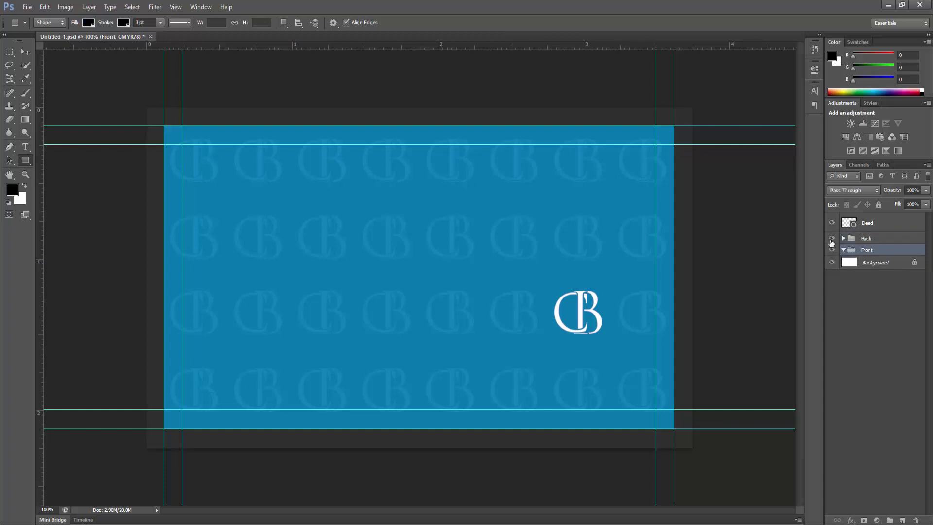
pyautogui.click(832, 239)
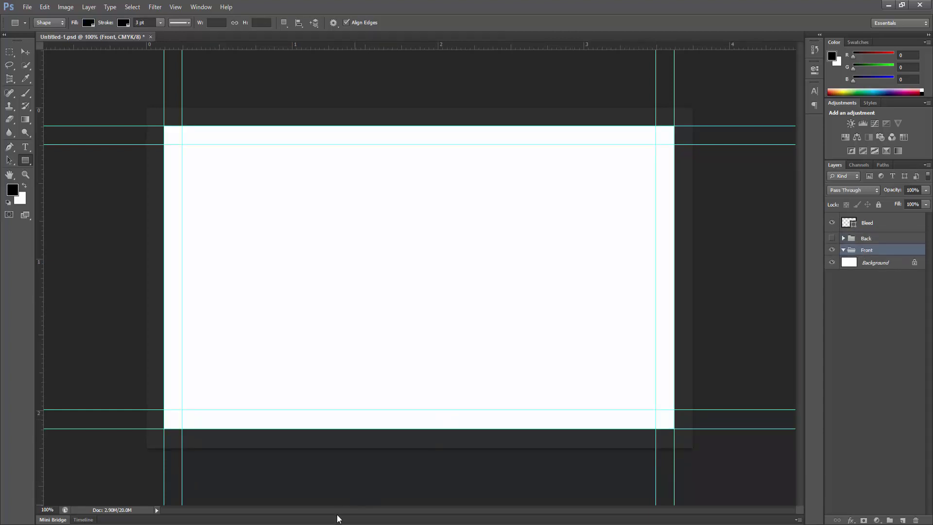
# Step: Place the Coulson Ice Blast logo file, scaled down, on the card front's left side
pyautogui.hotkey('alt', 'Tab')
pyautogui.moveTo(433, 114)
pyautogui.mouseDown()
pyautogui.moveTo(382, 389)
pyautogui.moveTo(393, 330)
pyautogui.mouseUp()
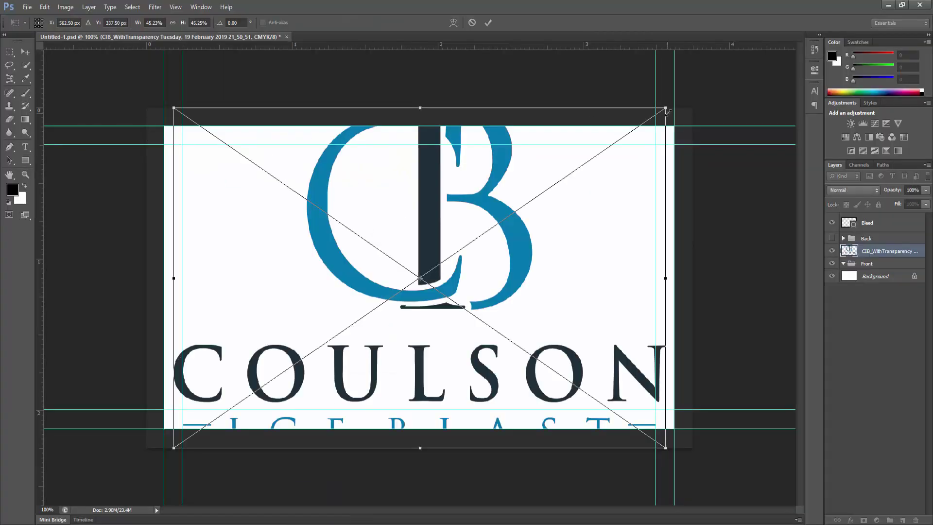
pyautogui.moveTo(667, 111); pyautogui.dragTo(512, 235)
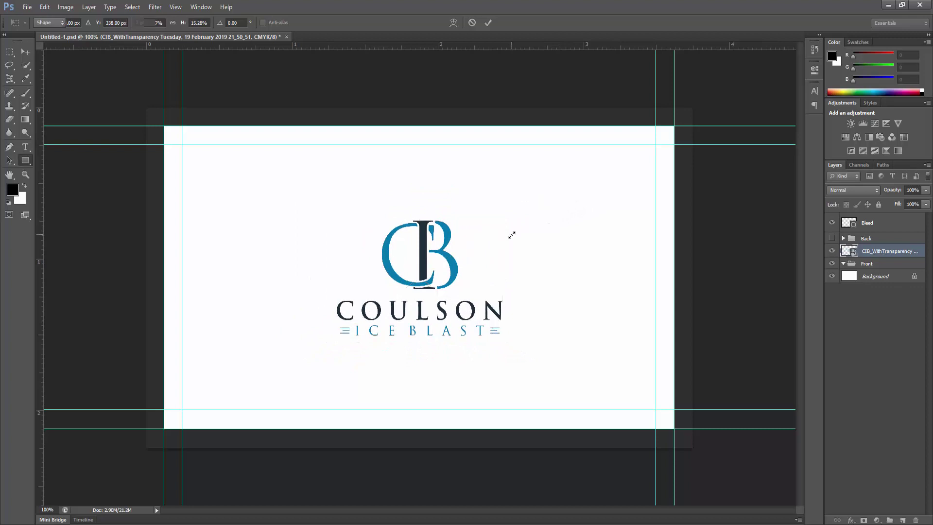
pyautogui.press('Return')
pyautogui.moveTo(485, 280)
pyautogui.mouseDown()
pyautogui.moveTo(354, 272)
pyautogui.moveTo(368, 273)
pyautogui.mouseUp()
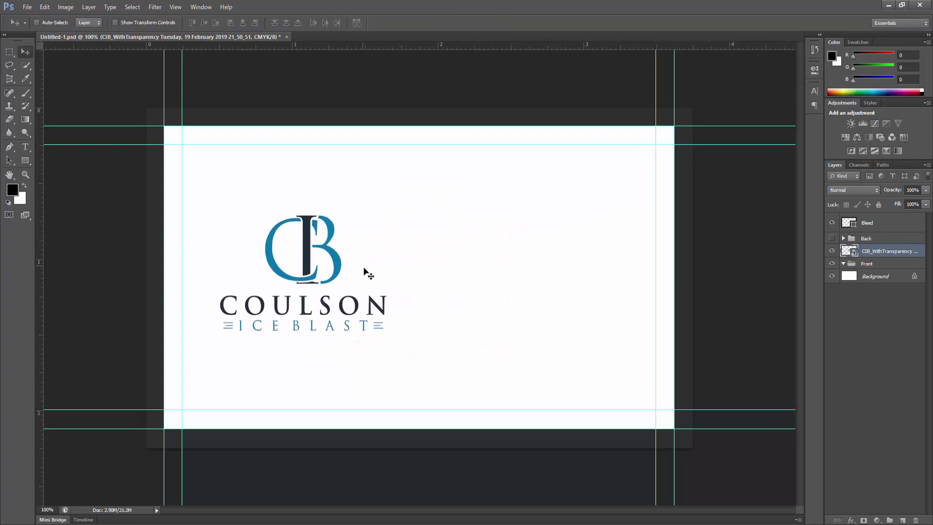
# Step: Turn on Smart Guides and nudge the logo into alignment
pyautogui.click(175, 7)
pyautogui.moveTo(182, 157)
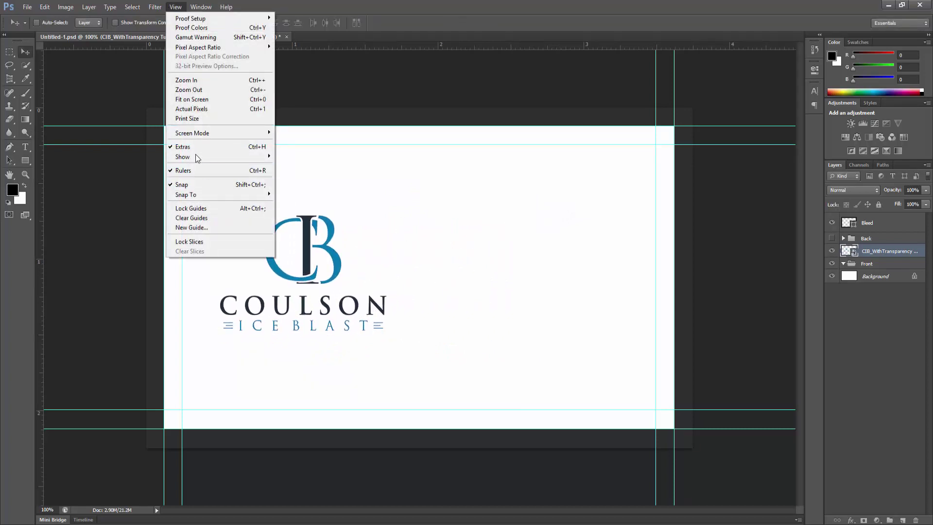
pyautogui.click(298, 205)
pyautogui.moveTo(341, 252); pyautogui.dragTo(354, 246)
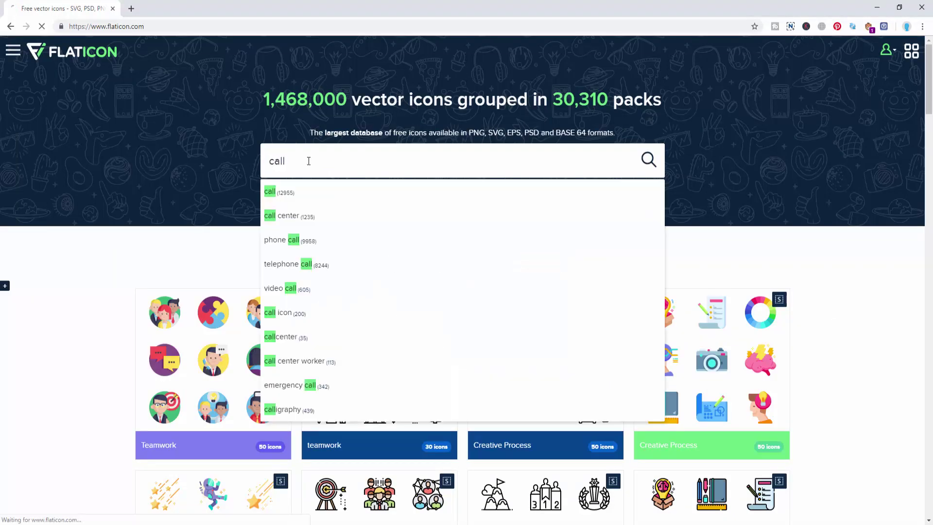
# Step: Search Flaticon for 'call' and add a phone icon to the collection
pyautogui.press('Return')
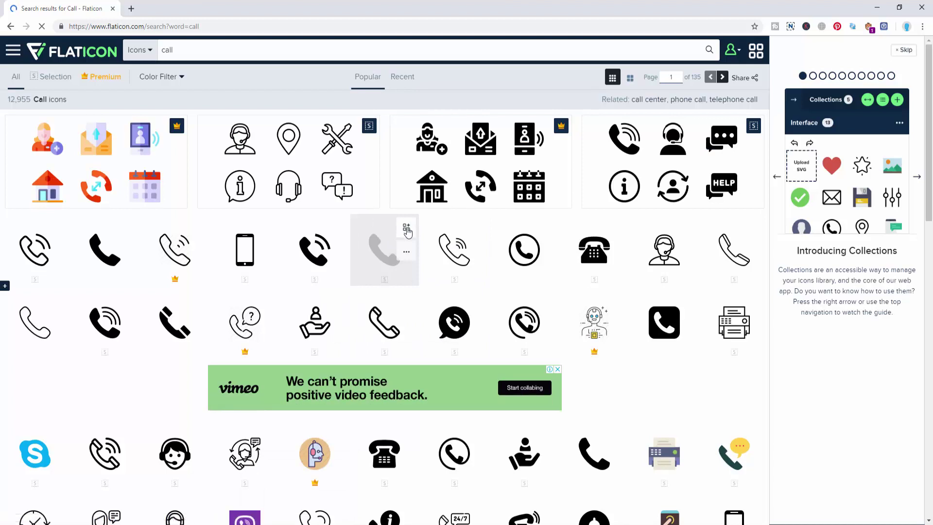
pyautogui.click(407, 232)
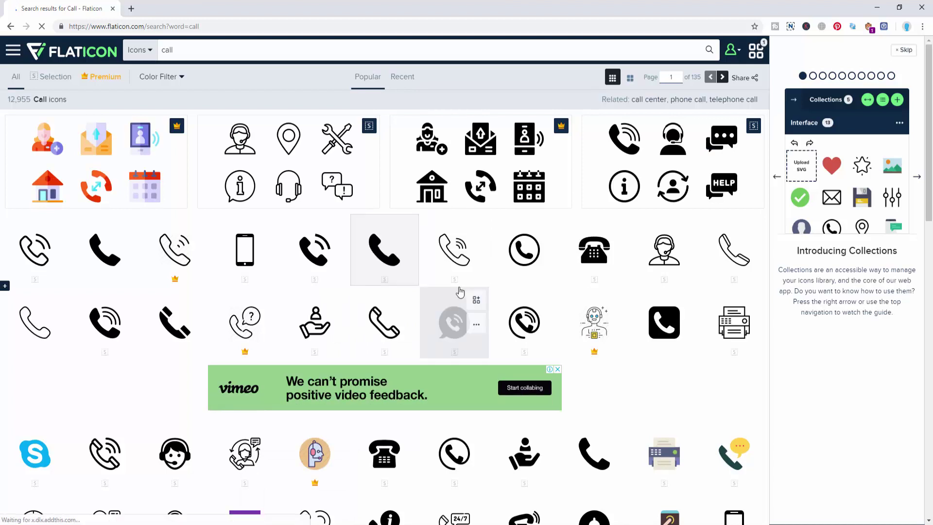
pyautogui.click(905, 50)
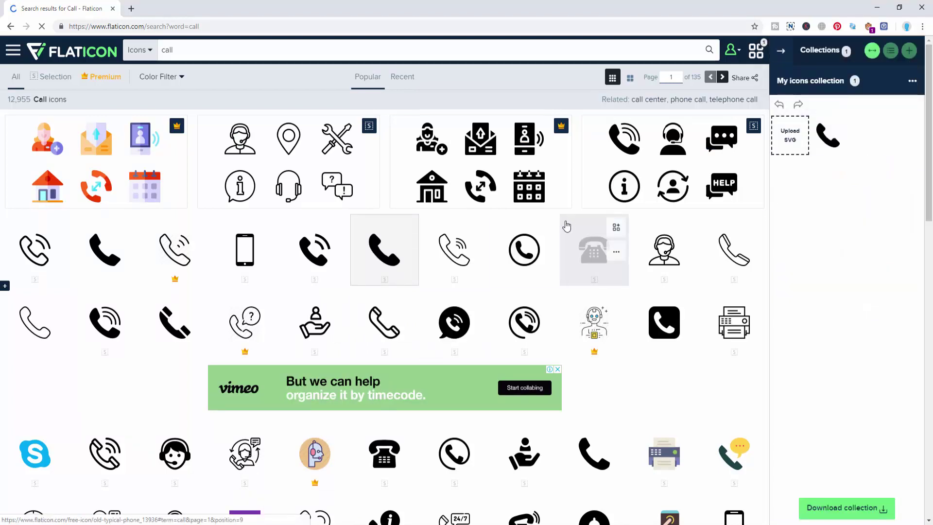
# Step: Search for 'mail' and add an envelope icon to the collection
pyautogui.click(327, 51)
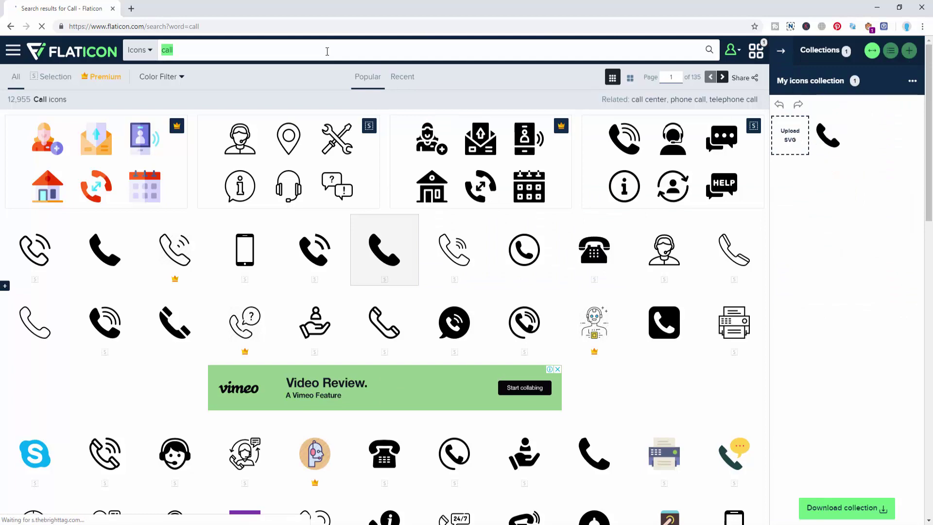
pyautogui.write('email')
pyautogui.press('Return')
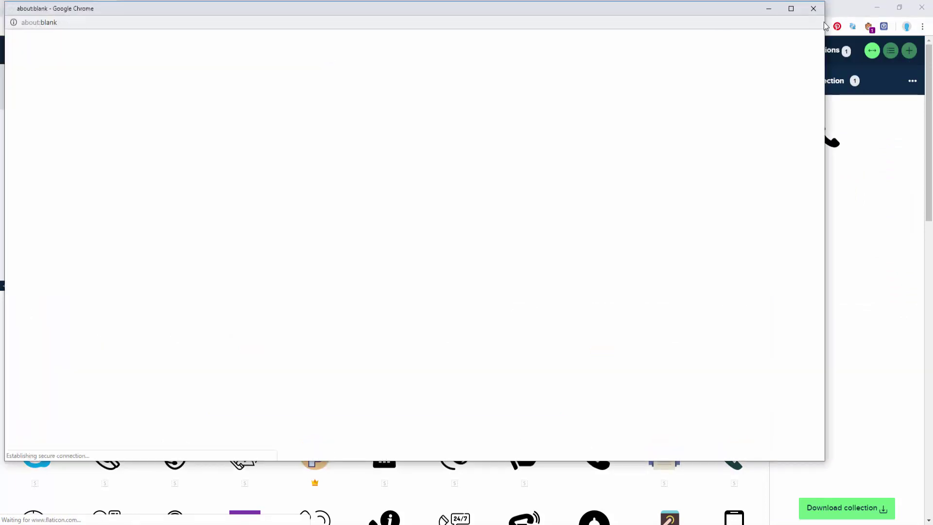
pyautogui.click(806, 10)
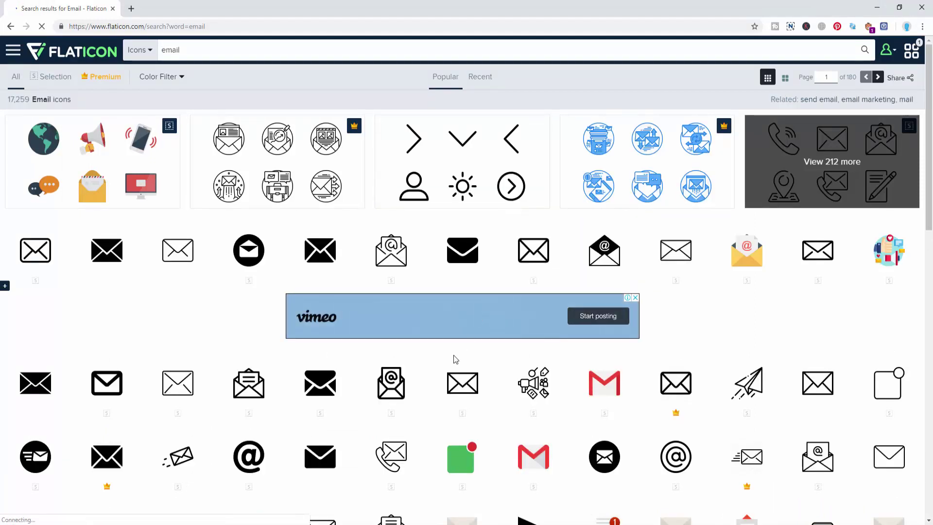
pyautogui.click(485, 227)
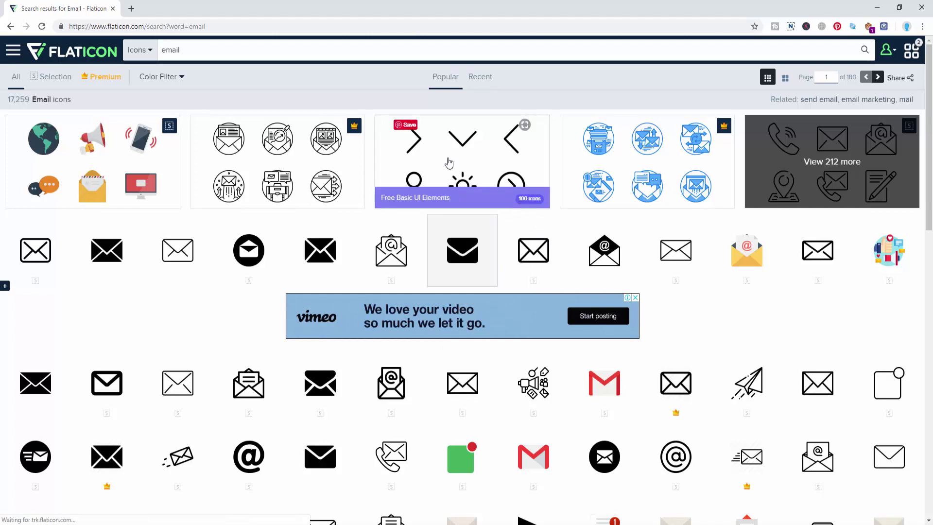
# Step: Search for 'web' and add a globe icon to the collection
pyautogui.doubleClick(334, 54)
pyautogui.write('web')
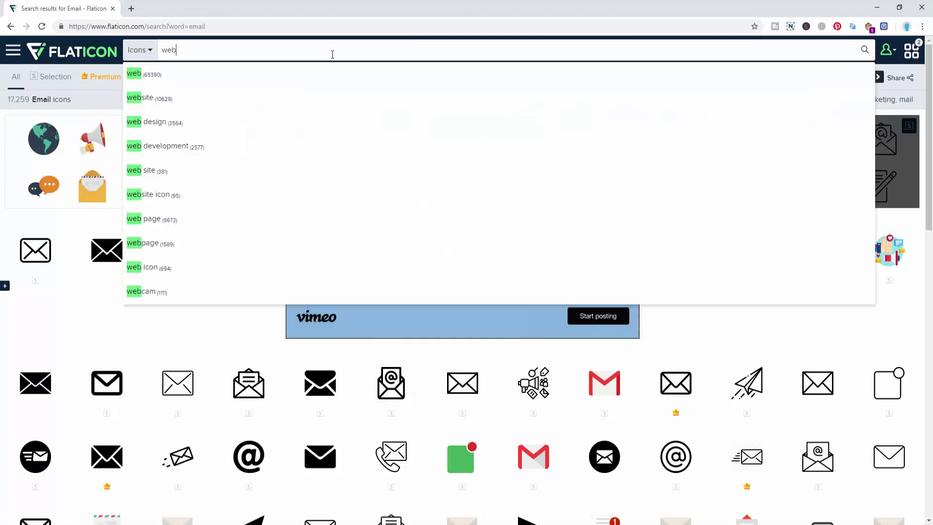
pyautogui.press('Return')
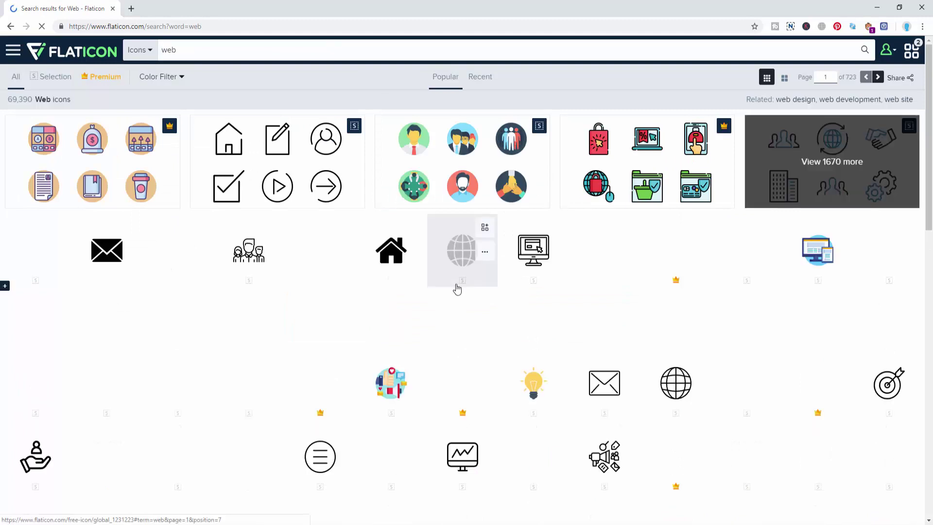
pyautogui.scroll(-1, 398, 216)
pyautogui.click(343, 177)
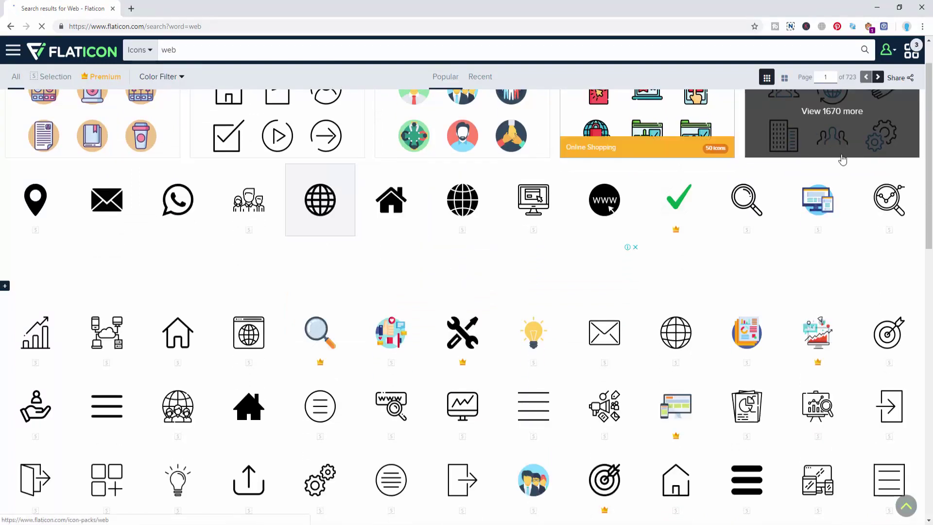
# Step: Download the collection as a free PSD zip and show it in its folder
pyautogui.click(911, 49)
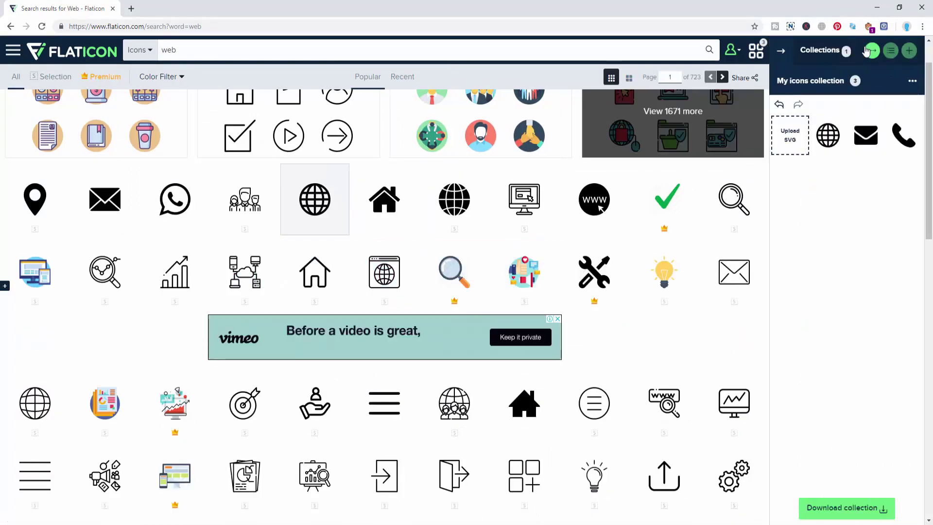
pyautogui.click(847, 510)
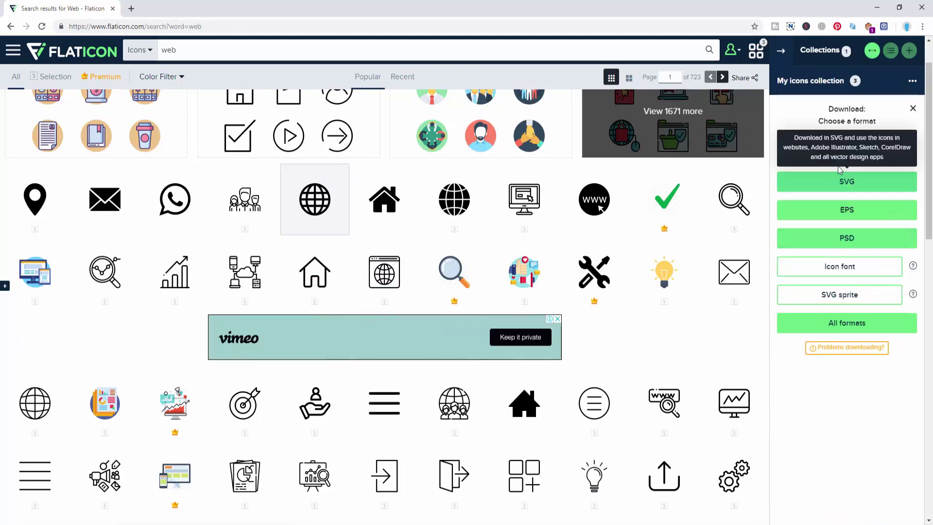
pyautogui.click(843, 242)
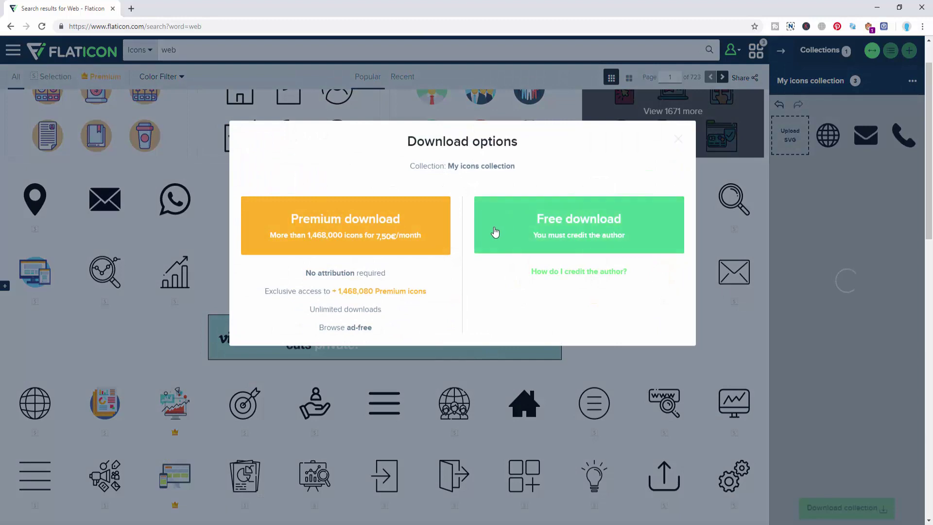
pyautogui.click(559, 235)
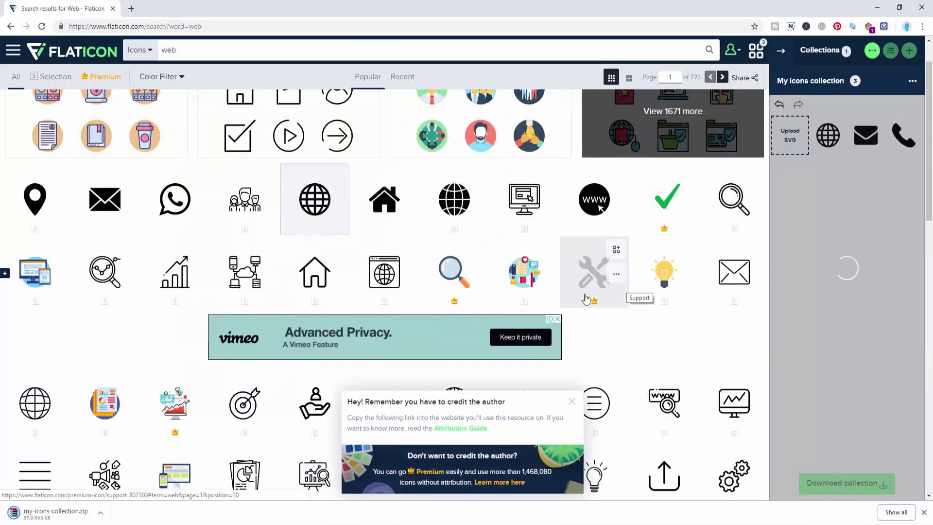
pyautogui.rightClick(77, 512)
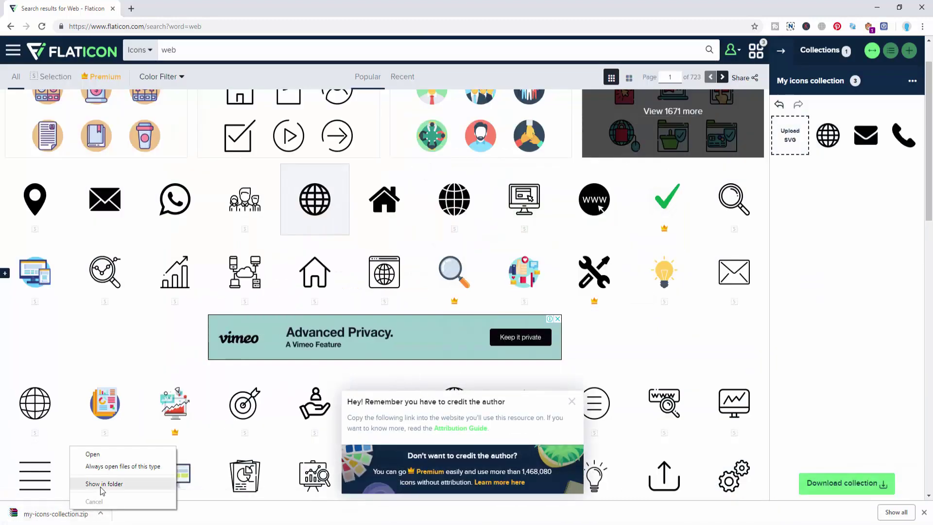
pyautogui.click(100, 483)
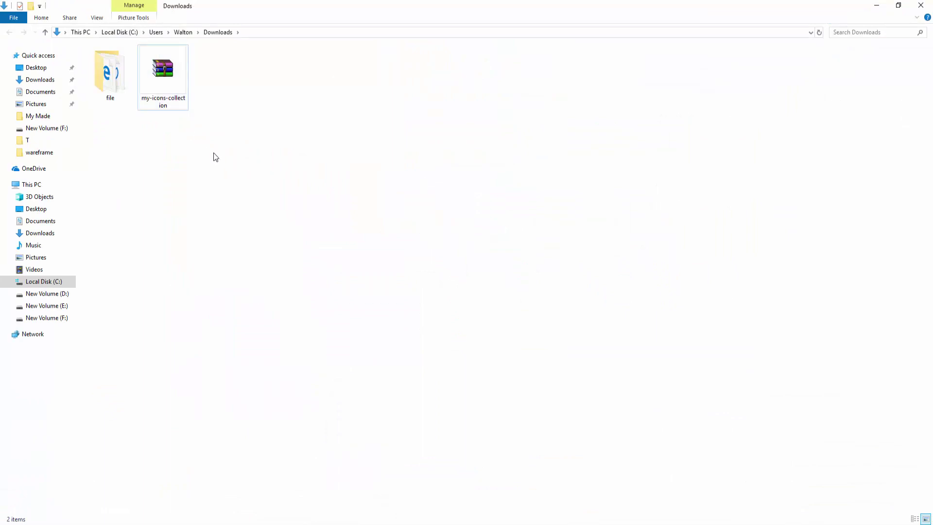
# Step: Extract my-icons-collection.zip and open its three icon PSDs from the psd folder in Photoshop
pyautogui.rightClick(157, 73)
pyautogui.click(191, 118)
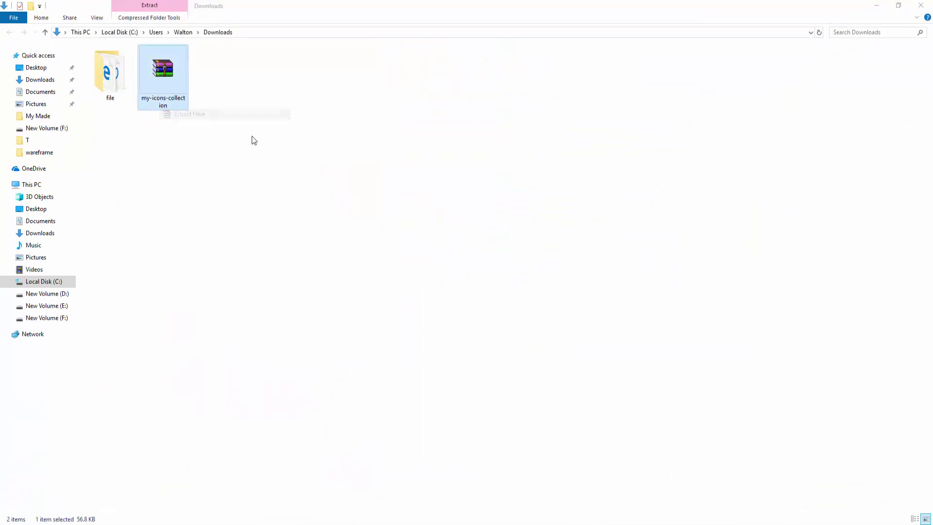
pyautogui.doubleClick(235, 92)
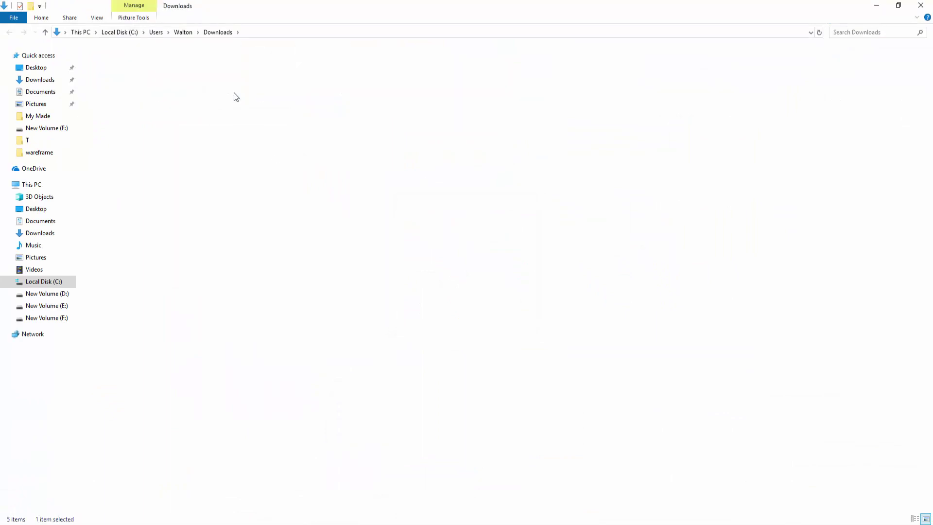
pyautogui.moveTo(275, 154)
pyautogui.mouseDown()
pyautogui.moveTo(100, 66)
pyautogui.moveTo(312, 483)
pyautogui.moveTo(316, 522)
pyautogui.moveTo(516, 4)
pyautogui.moveTo(496, 109)
pyautogui.mouseUp()
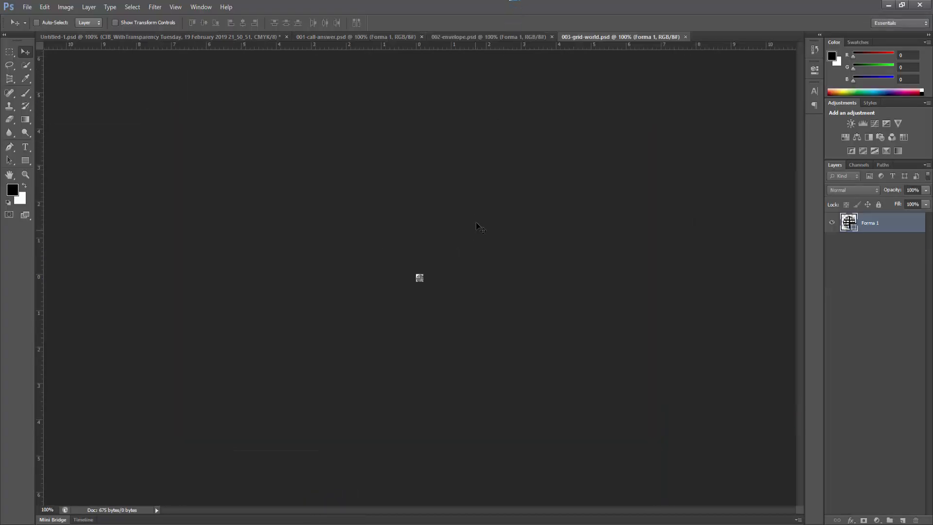
# Step: Drag the phone, envelope and globe icon layers onto the Untitled-1 card
pyautogui.click(325, 39)
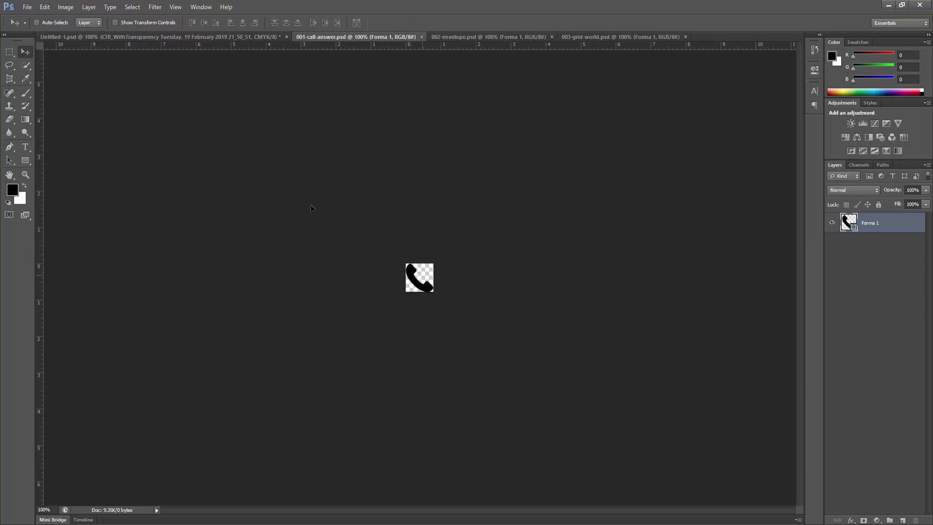
pyautogui.moveTo(311, 208)
pyautogui.mouseDown()
pyautogui.moveTo(74, 32)
pyautogui.moveTo(510, 260)
pyautogui.mouseUp()
pyautogui.click(372, 37)
pyautogui.moveTo(421, 277)
pyautogui.mouseDown()
pyautogui.moveTo(403, 297)
pyautogui.moveTo(491, 304)
pyautogui.mouseUp()
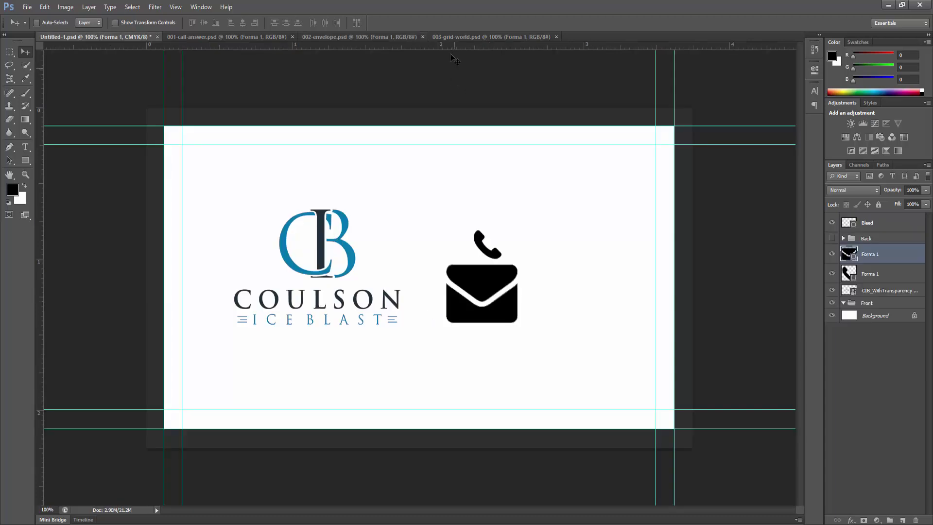
pyautogui.click(446, 35)
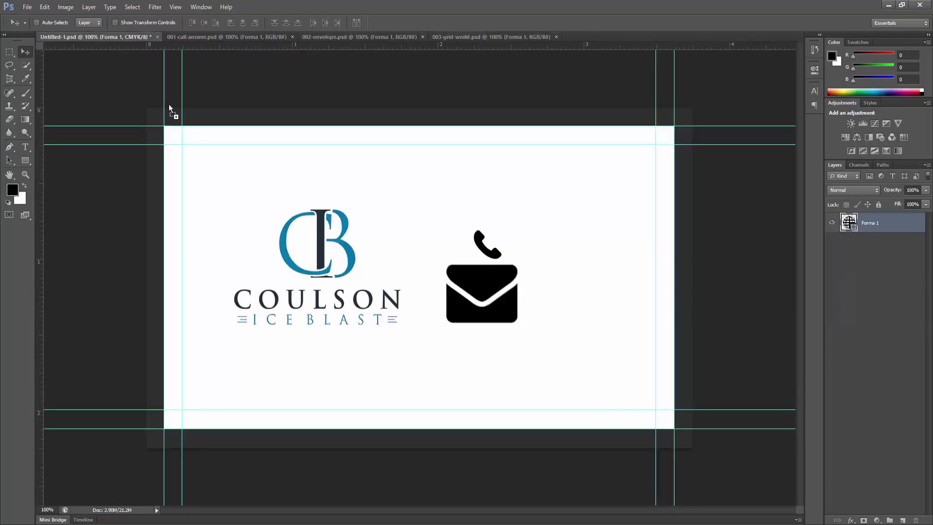
pyautogui.moveTo(88, 36); pyautogui.dragTo(532, 328)
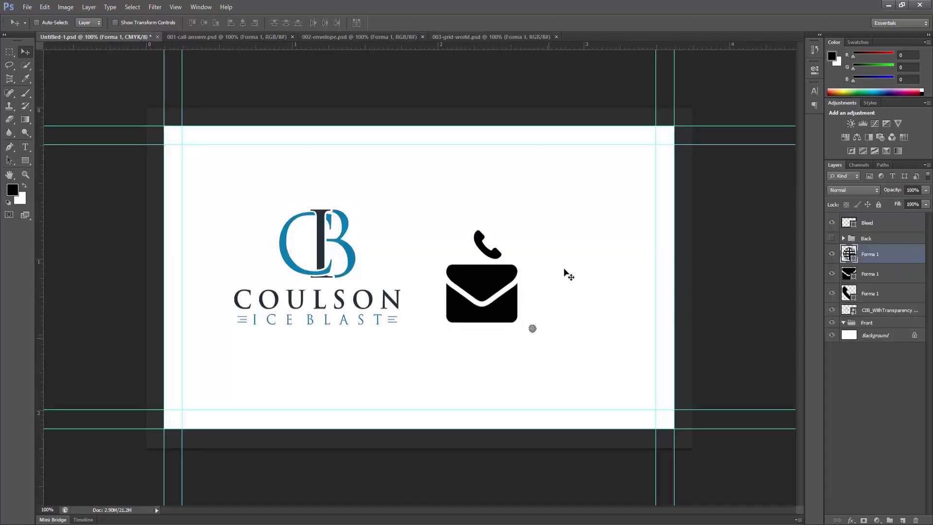
# Step: Close the envelope and phone icon documents
pyautogui.click(422, 37)
pyautogui.click(292, 37)
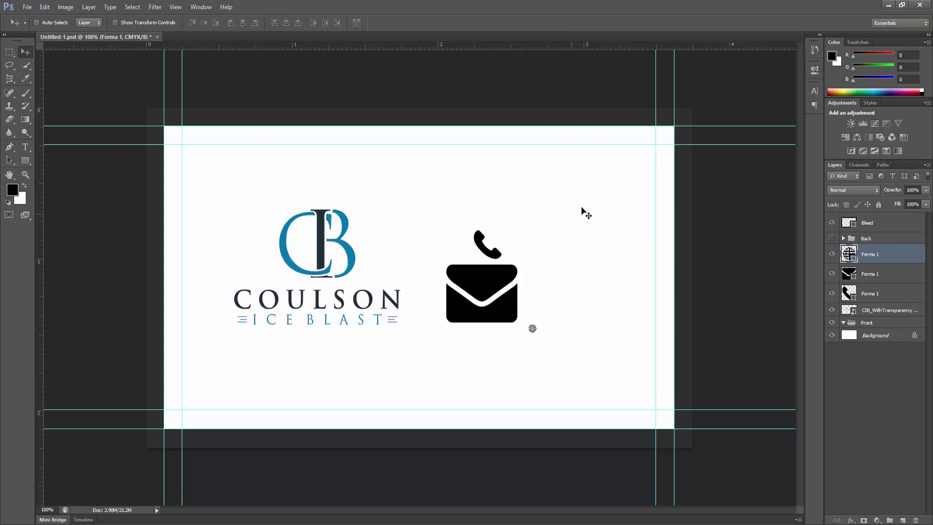
pyautogui.click(25, 160)
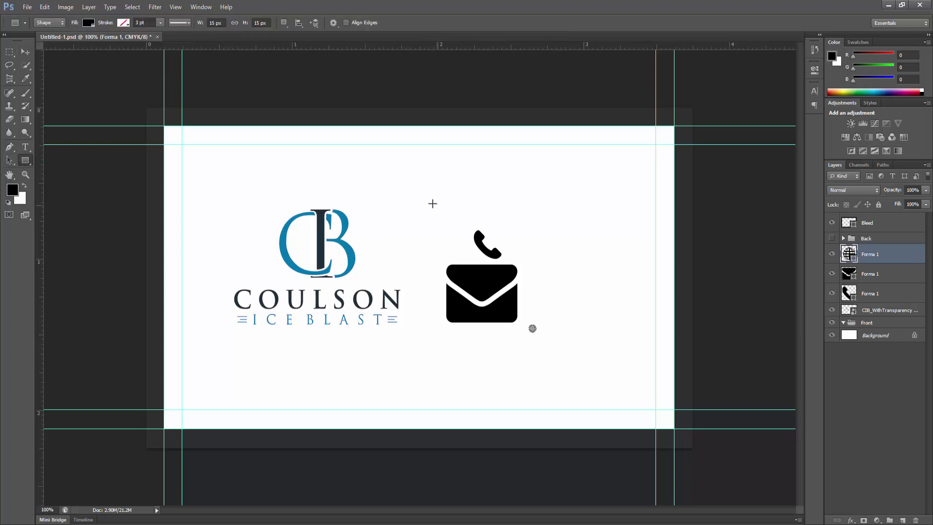
# Step: Draw a thin vertical Rectangle 2 divider beside the logo and colour it dark grey 4f4f4f
pyautogui.moveTo(421, 189); pyautogui.dragTo(421, 345)
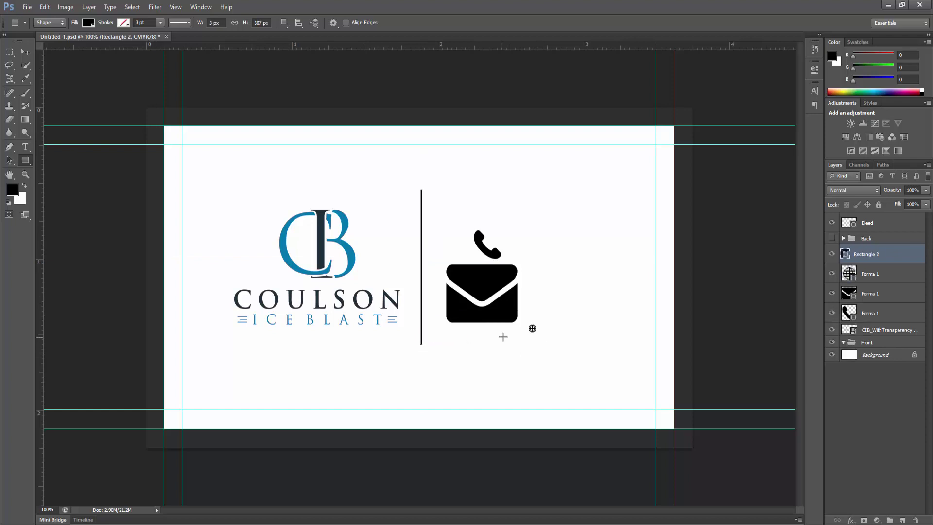
pyautogui.doubleClick(846, 254)
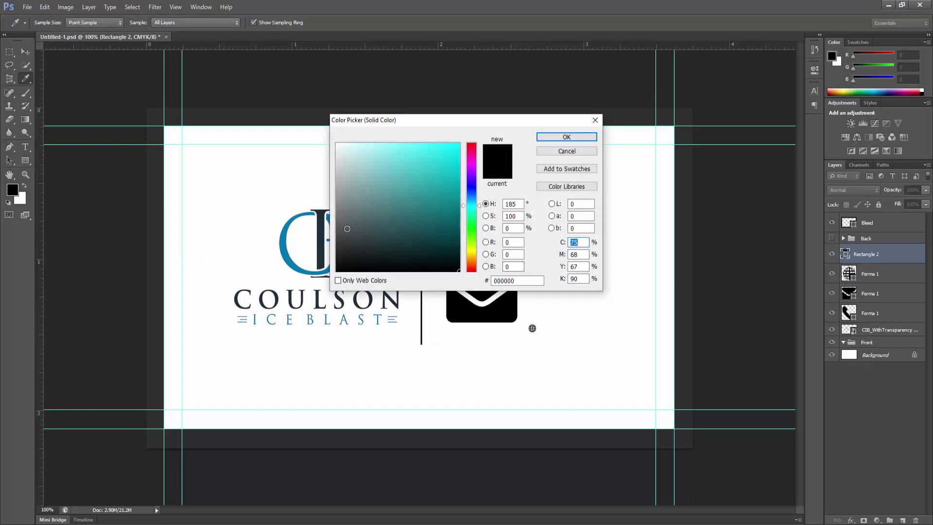
pyautogui.click(336, 232)
pyautogui.click(543, 141)
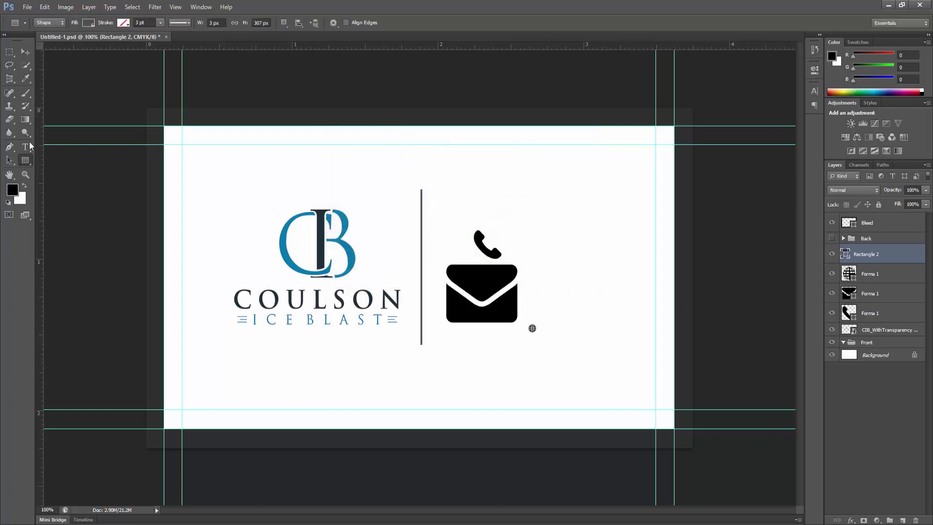
# Step: Add the cardholder's name as Open Sans text near the divider
pyautogui.click(399, 191)
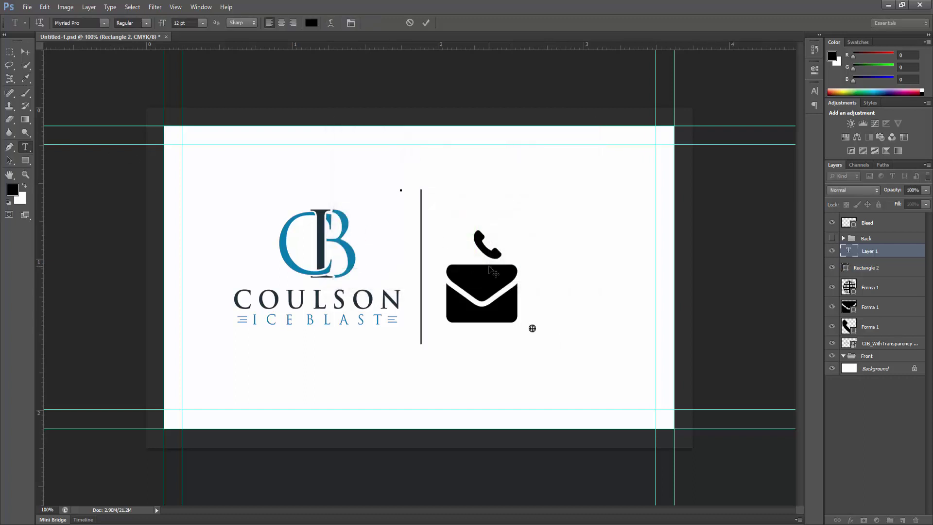
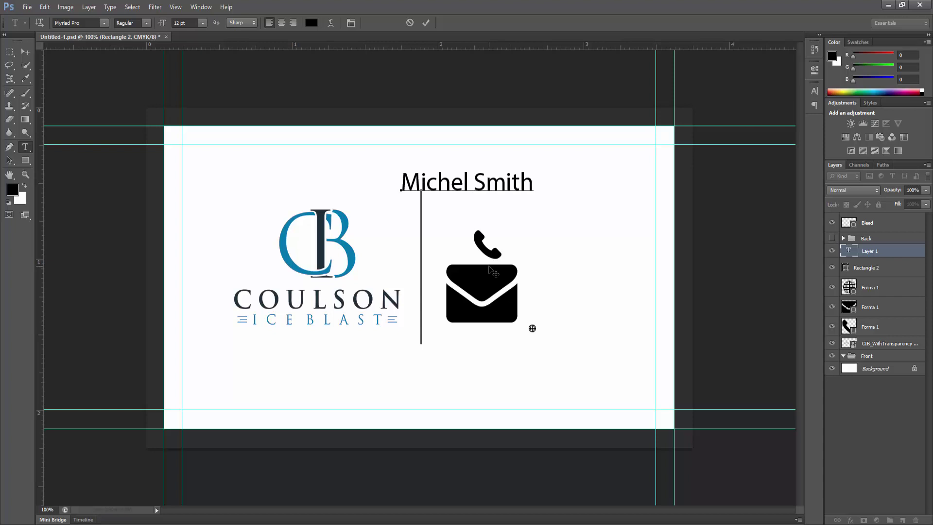
pyautogui.hotkey('ctrl', 'a')
pyautogui.click(245, 22)
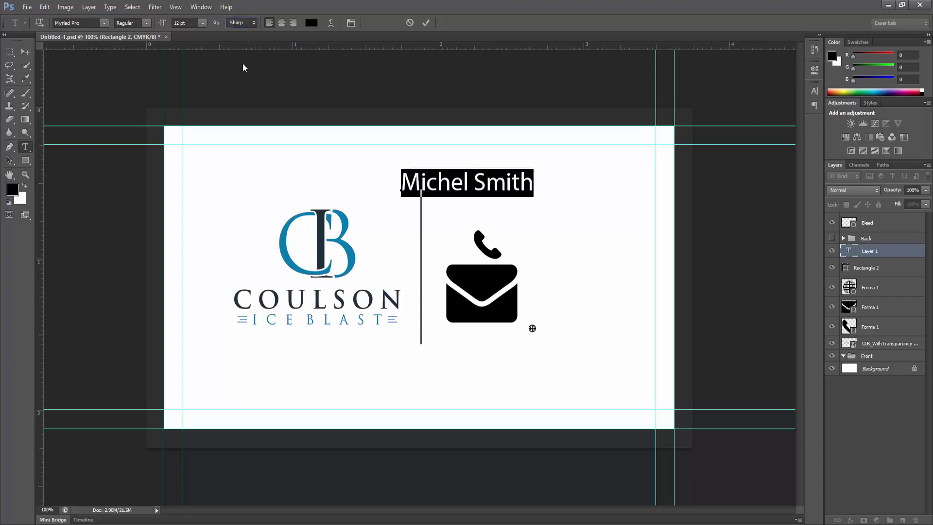
pyautogui.click(243, 64)
pyautogui.write('Open Sans')
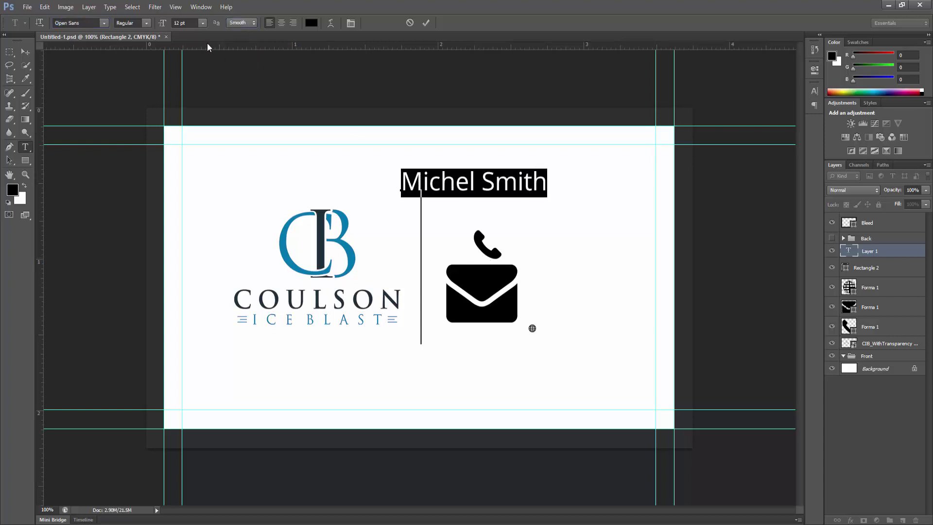
pyautogui.hotkey('ctrl', 'Return')
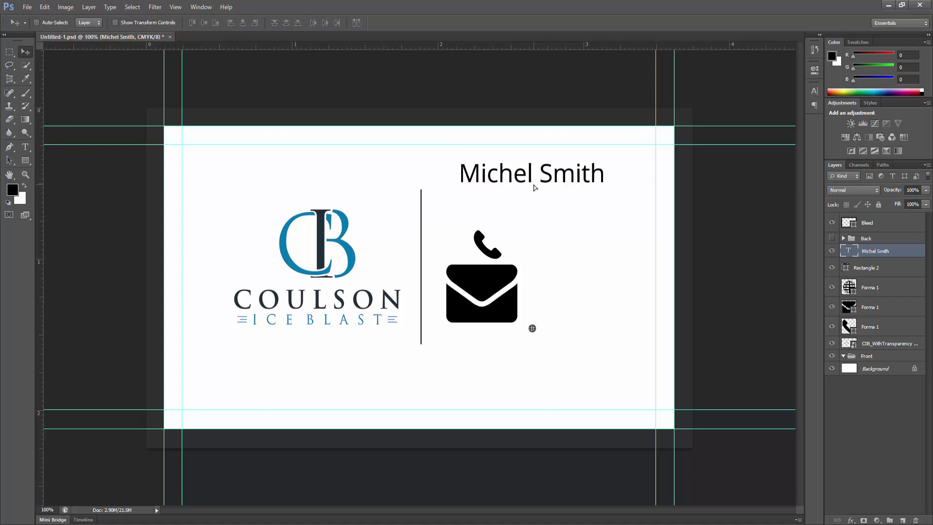
pyautogui.moveTo(539, 197); pyautogui.dragTo(606, 177)
pyautogui.write('Ceo & Founer')
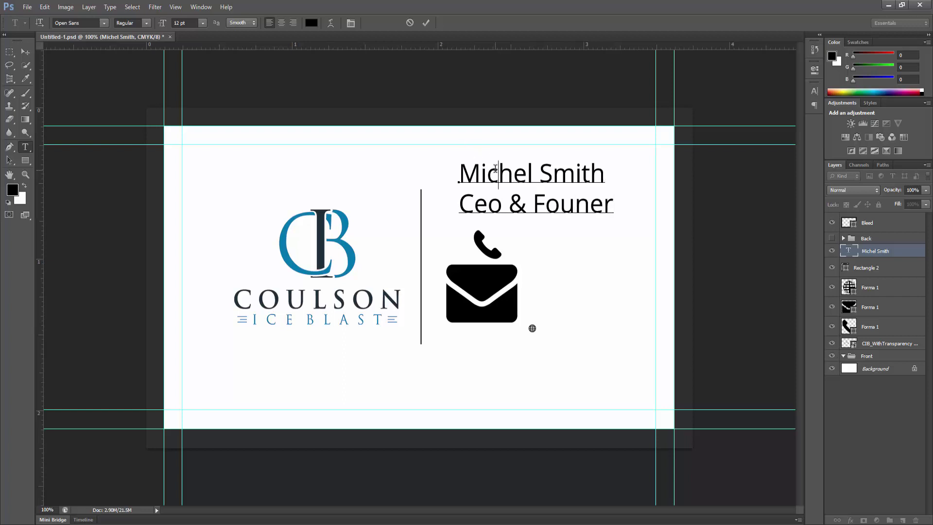
# Step: Make the name line Bold and the 'Ceo & Founer' title Semibold
pyautogui.tripleClick(496, 169)
pyautogui.click(146, 23)
pyautogui.click(145, 87)
pyautogui.tripleClick(506, 197)
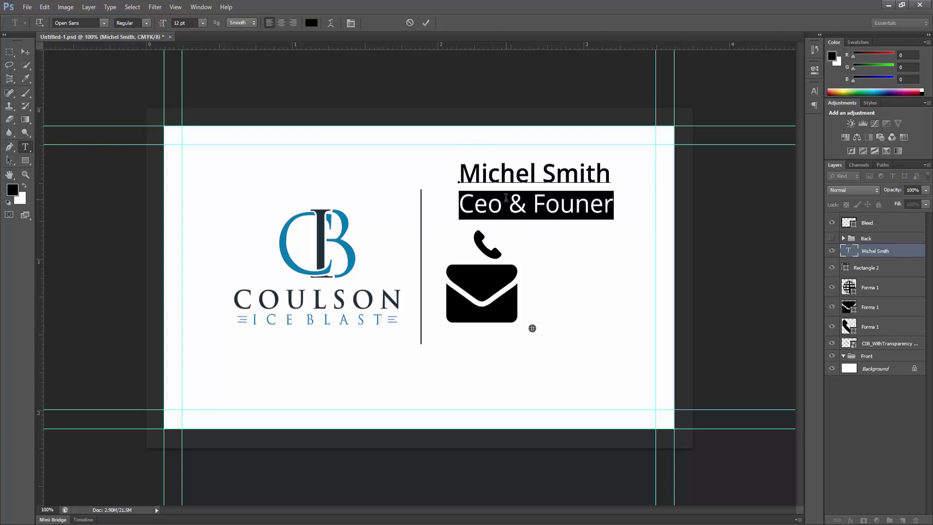
pyautogui.click(146, 25)
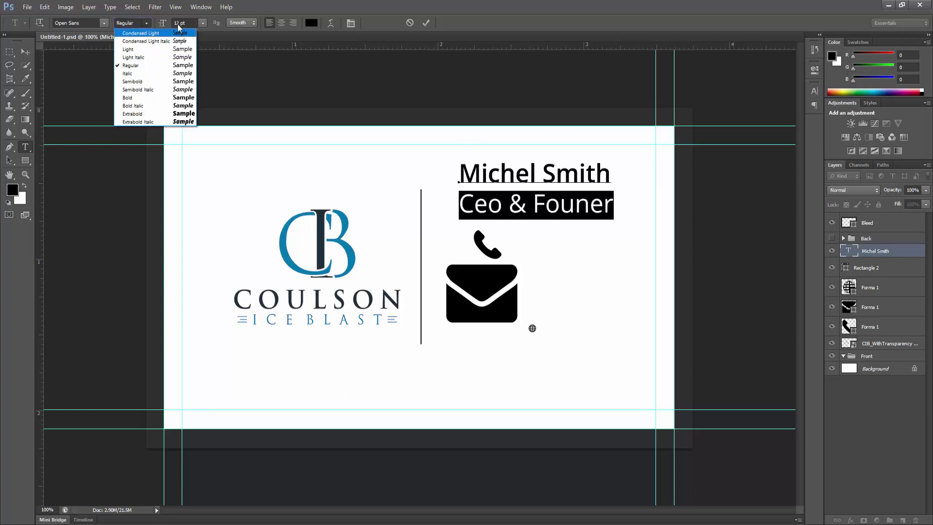
pyautogui.click(141, 82)
pyautogui.tripleClick(496, 173)
pyautogui.click(146, 23)
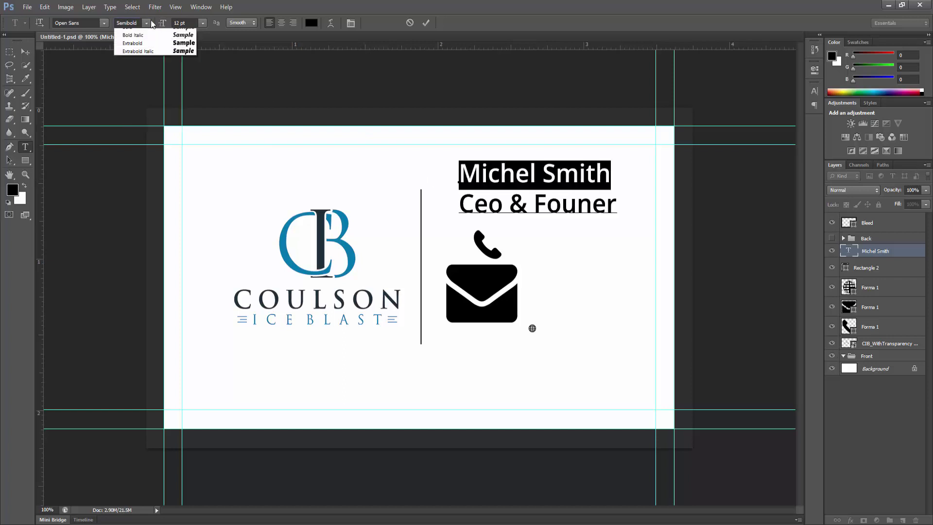
# Step: Size the title 6 pt and the name 10 pt, then move them beside the divider
pyautogui.tripleClick(501, 204)
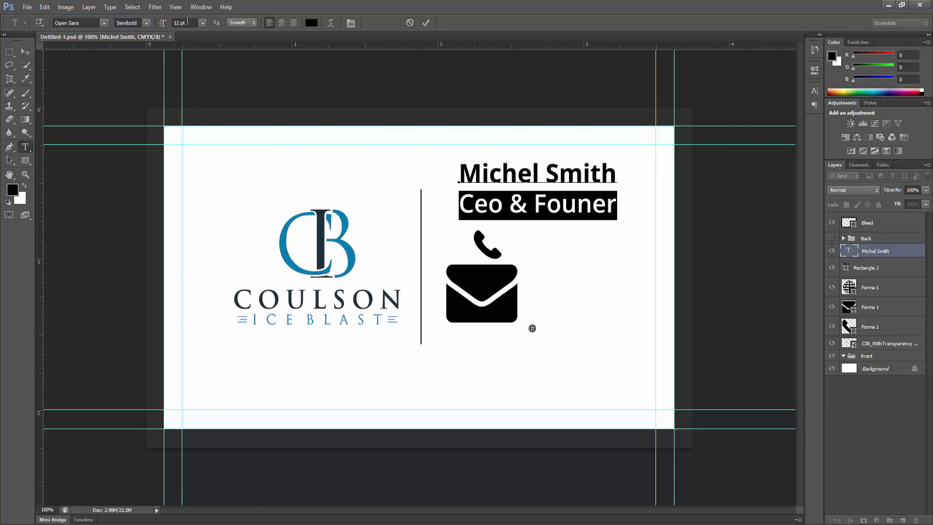
pyautogui.write('6')
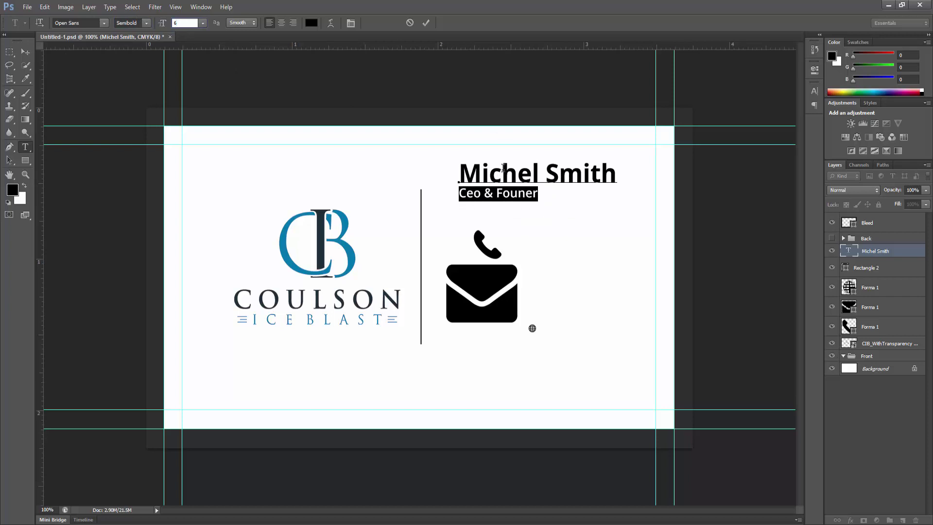
pyautogui.tripleClick(503, 170)
pyautogui.write('10')
pyautogui.press('Tab')
pyautogui.write('Bold')
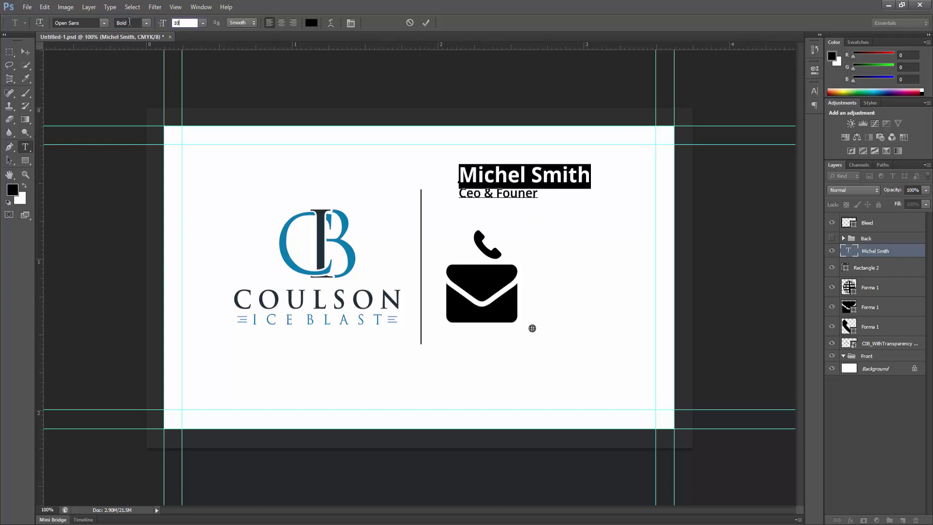
pyautogui.click(22, 53)
pyautogui.moveTo(559, 204); pyautogui.dragTo(538, 227)
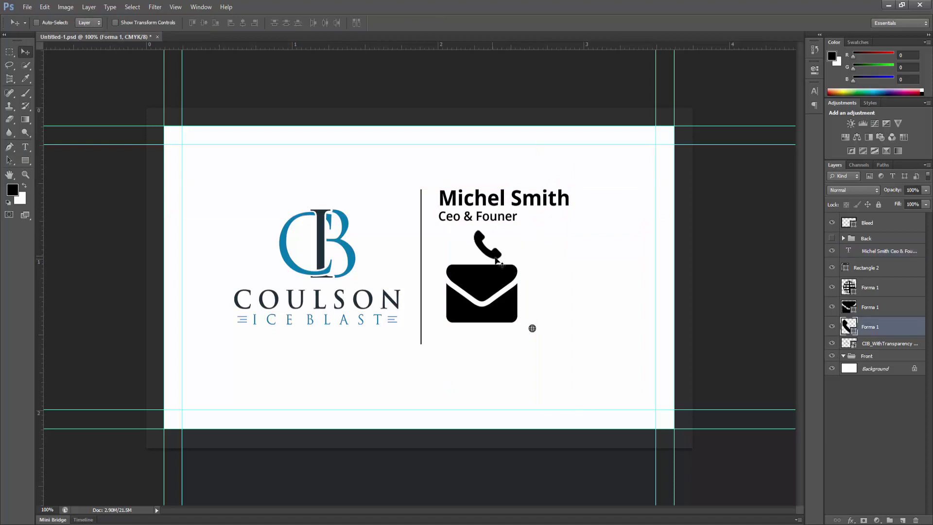
# Step: Move the phone icon left beside the envelope and shrink it
pyautogui.moveTo(495, 259); pyautogui.dragTo(454, 259)
pyautogui.scroll(3, 455, 259)
pyautogui.hotkey('ctrl', 't')
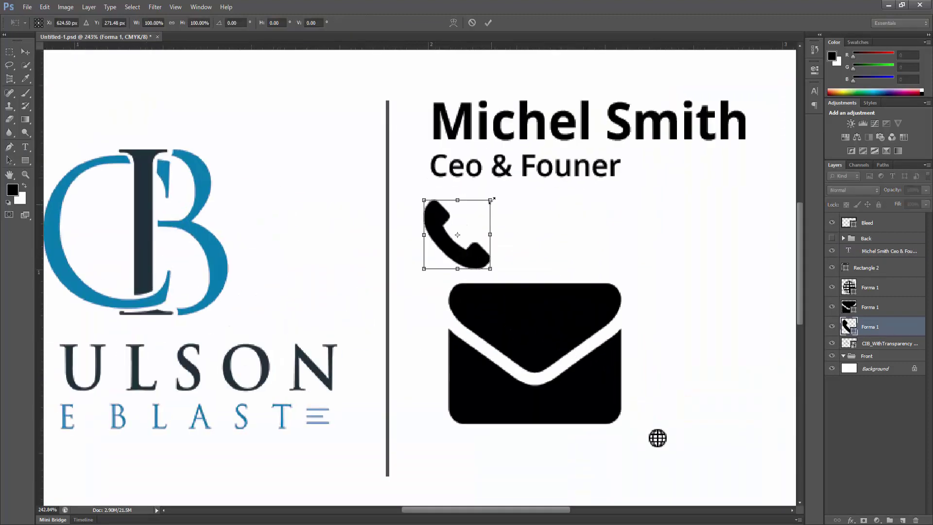
pyautogui.moveTo(492, 198); pyautogui.dragTo(470, 227)
pyautogui.press('Return')
pyautogui.hotkey('ctrl', 't')
pyautogui.press('Return')
# Step: Duplicate the name and title block and put the card front's layers into the Front group
pyautogui.doubleClick(488, 187)
pyautogui.click(23, 52)
pyautogui.moveTo(535, 126); pyautogui.dragTo(579, 191)
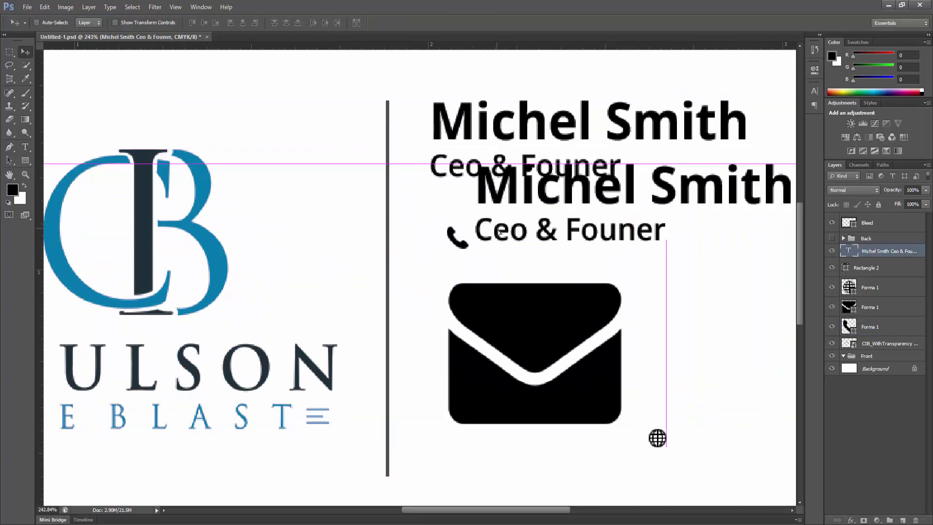
pyautogui.keyDown('shift'); pyautogui.click(868, 363); pyautogui.keyUp('shift')
pyautogui.moveTo(868, 363); pyautogui.dragTo(867, 370)
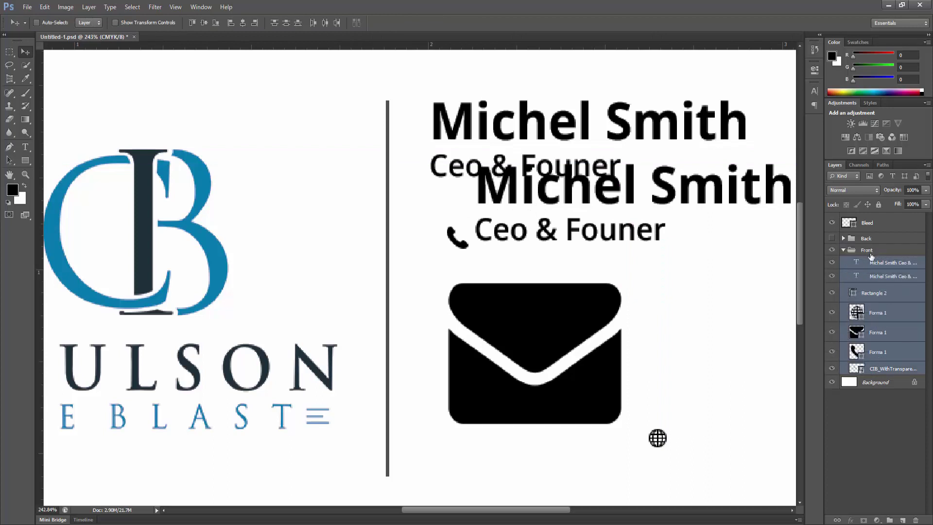
# Step: Move the copied name and title text beside the phone icon
pyautogui.click(877, 274)
pyautogui.click(924, 311)
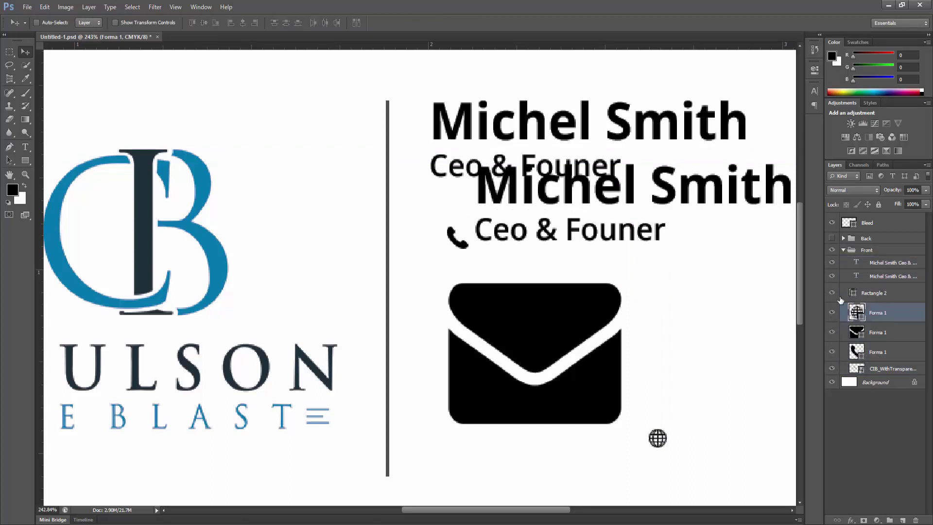
pyautogui.keyDown('ctrl'); pyautogui.click(487, 201); pyautogui.keyUp('ctrl')
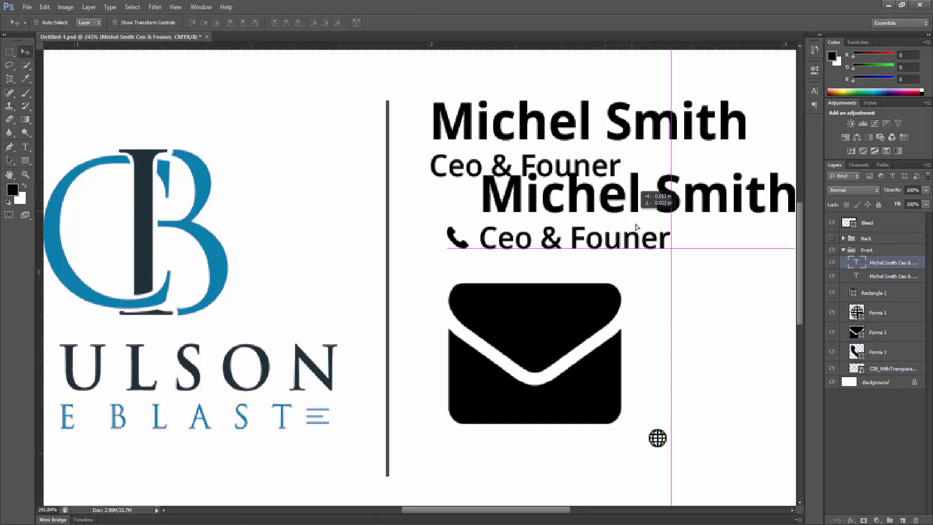
pyautogui.moveTo(486, 201); pyautogui.dragTo(491, 226)
pyautogui.doubleClick(491, 225)
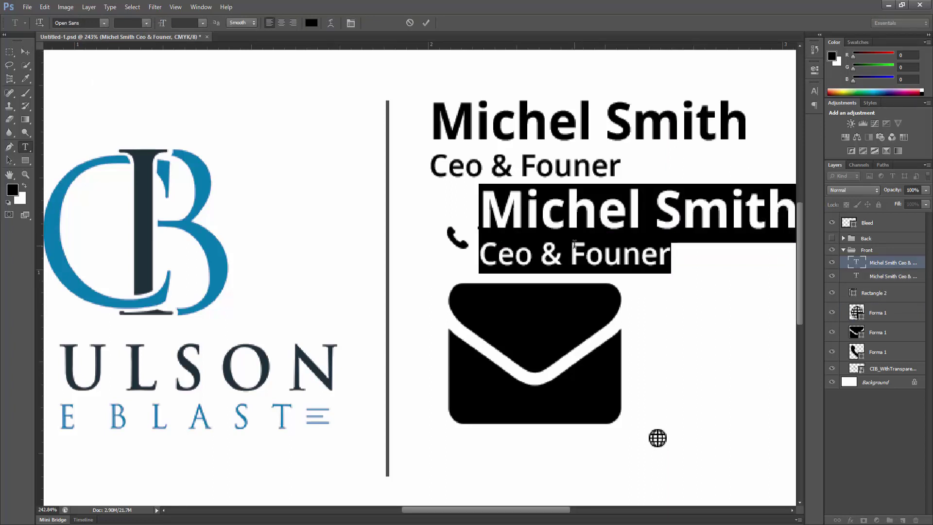
pyautogui.write('000 111 2')
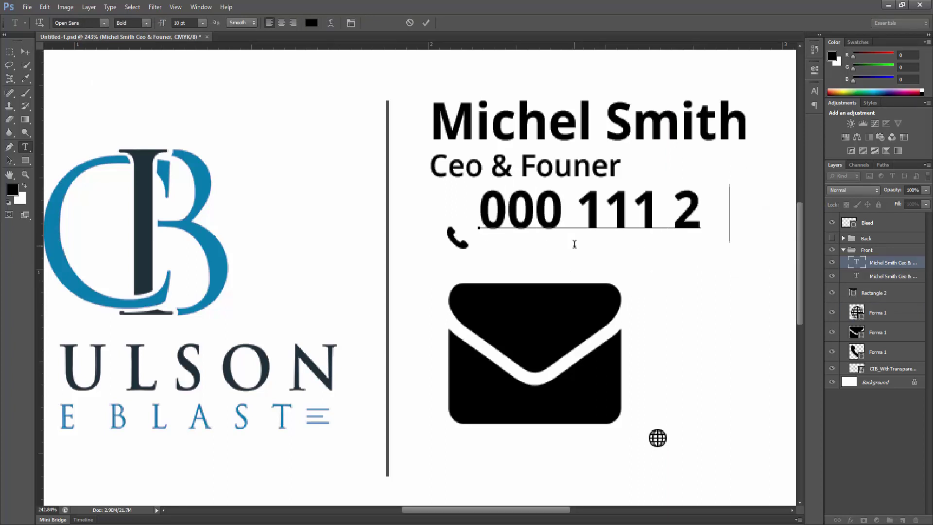
pyautogui.write('223')
pyautogui.hotkey('ctrl', 'a')
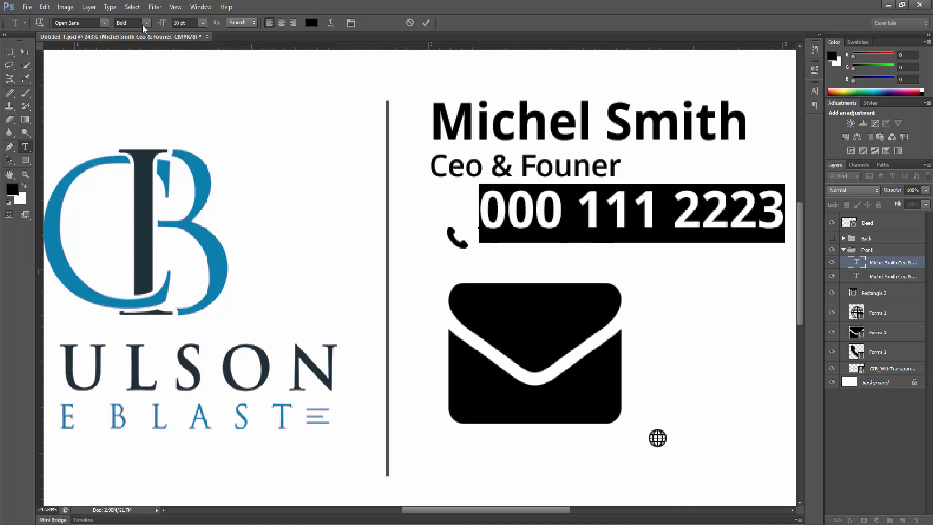
pyautogui.click(145, 23)
pyautogui.click(130, 65)
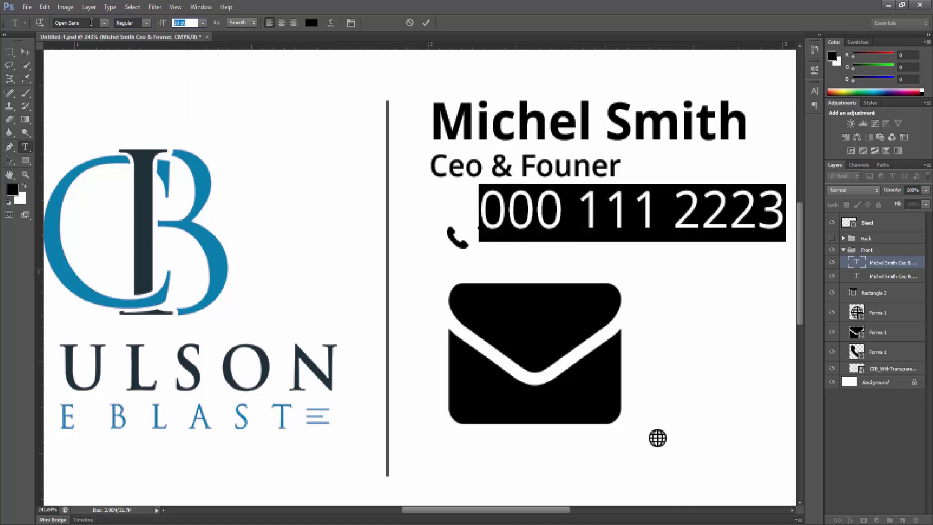
pyautogui.write('6')
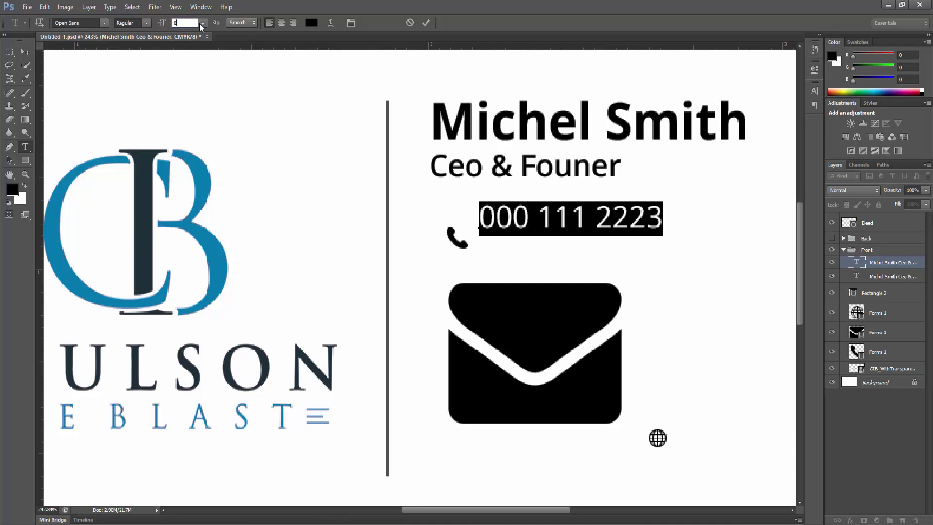
pyautogui.click(28, 51)
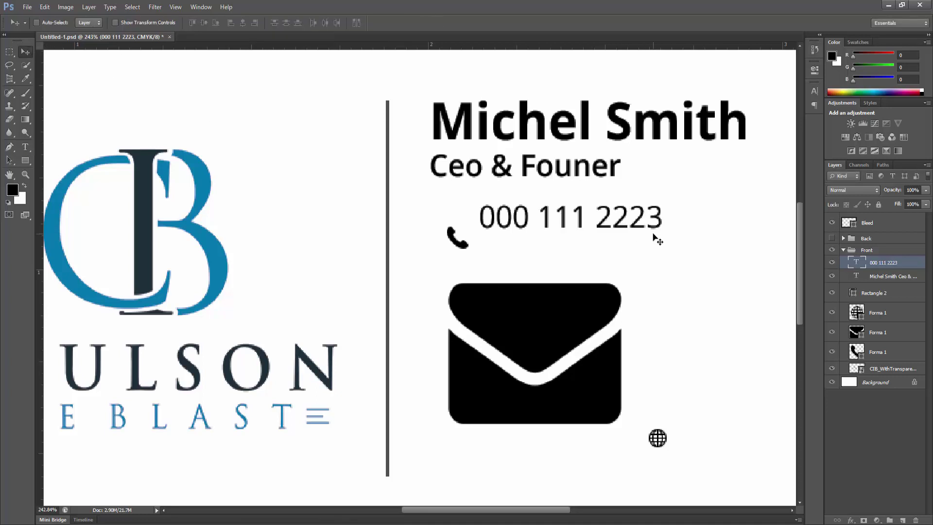
# Step: Add an email line and a website line below the phone number
pyautogui.press('t')
pyautogui.click(662, 217)
pyautogui.write('ur')
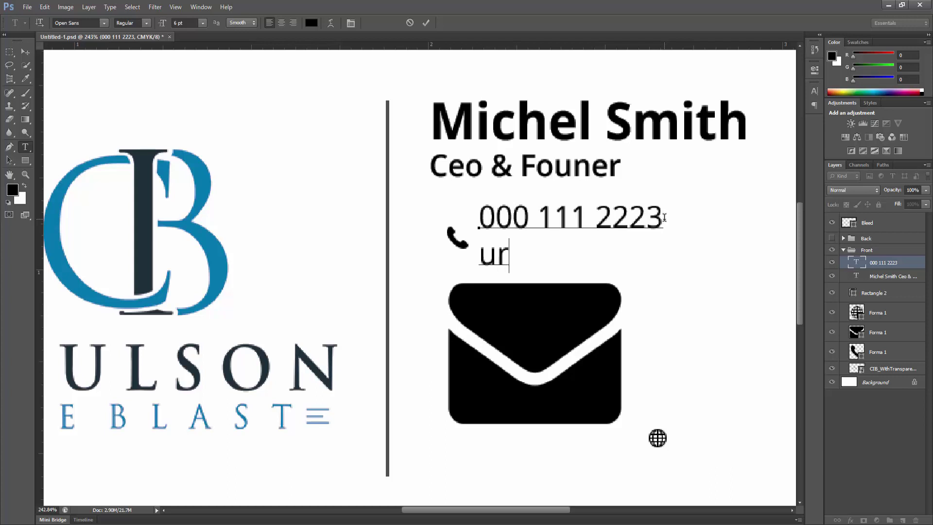
pyautogui.write('name@email.com')
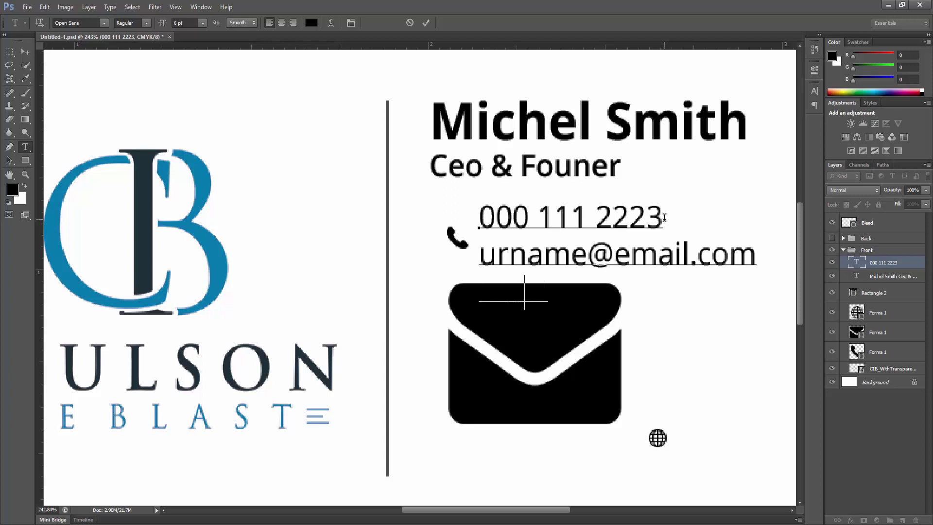
pyautogui.write('ame.com')
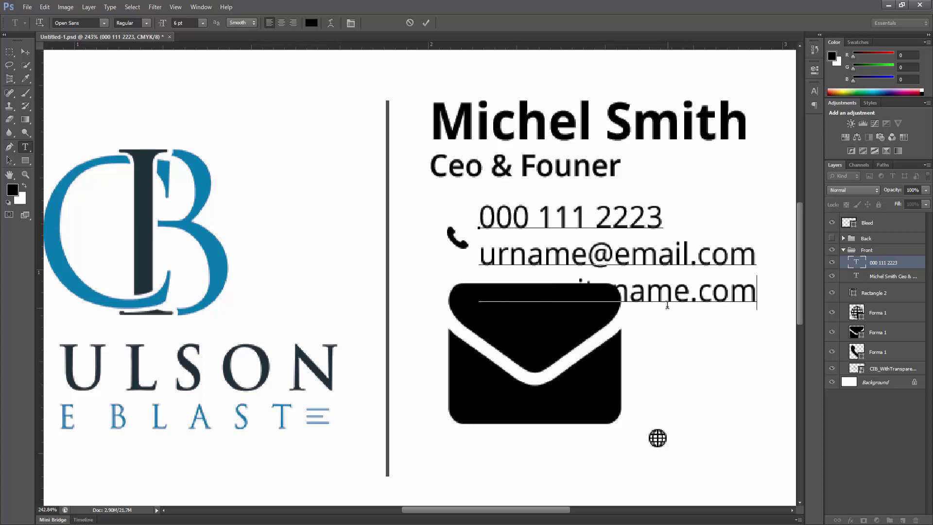
# Step: Set the website line's tracking to 25 and commit the contact text
pyautogui.tripleClick(667, 306)
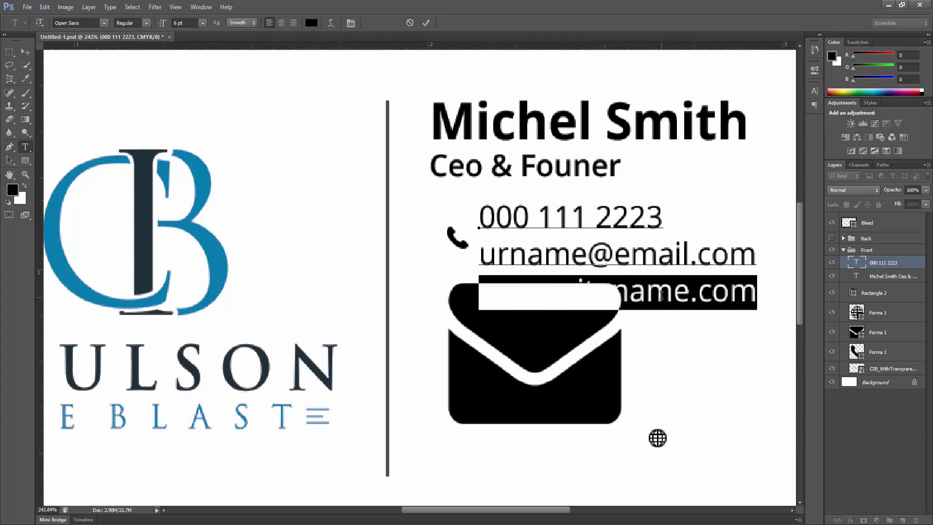
pyautogui.click(815, 91)
pyautogui.click(777, 123)
pyautogui.write('25')
pyautogui.press('Return')
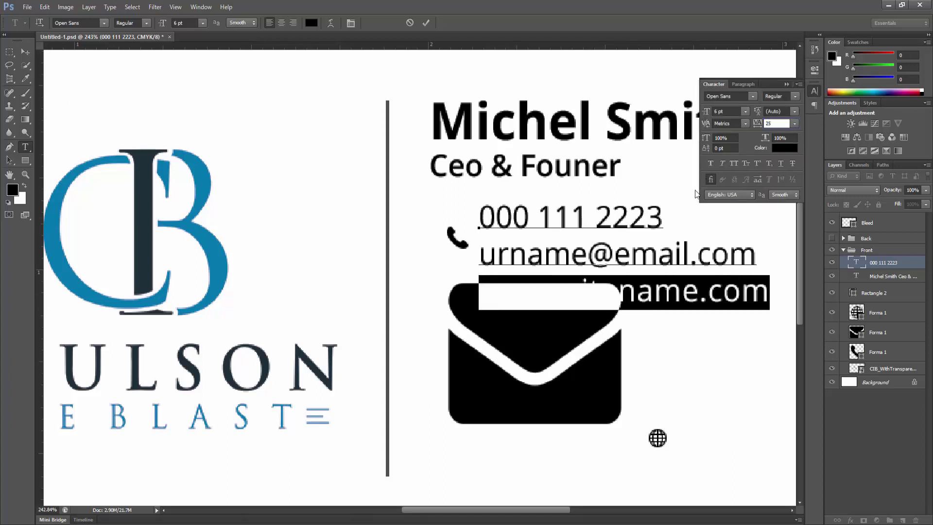
pyautogui.tripleClick(631, 255)
pyautogui.click(26, 51)
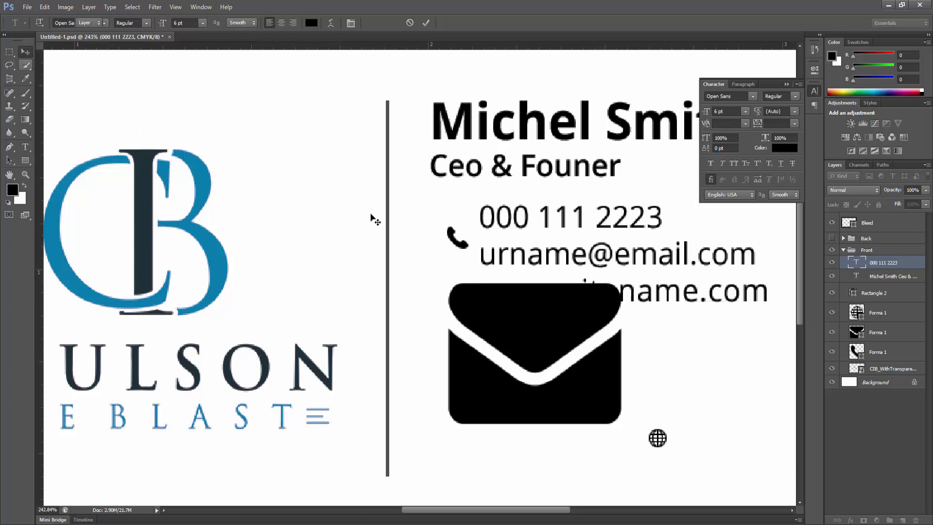
pyautogui.scroll(-2, 606, 226)
# Step: Shrink the envelope icon to about 72% and move it beside the website line
pyautogui.click(887, 312)
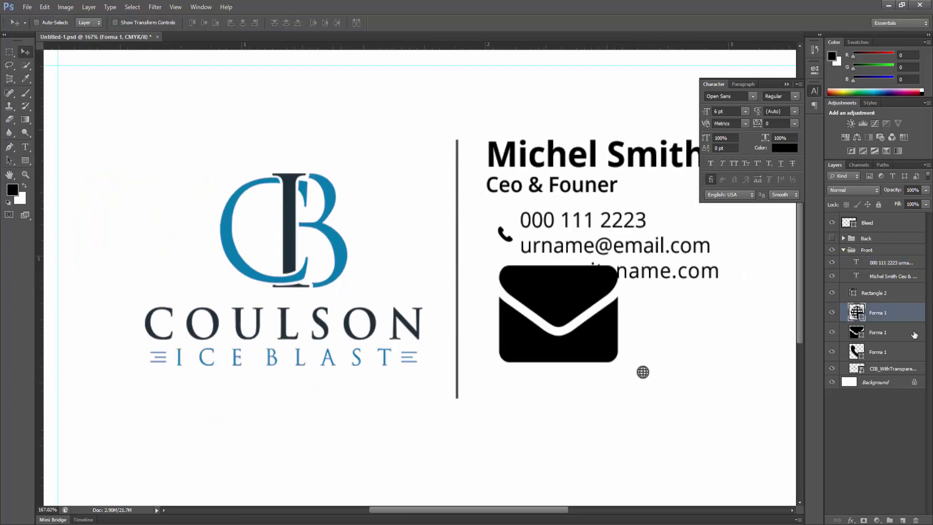
pyautogui.click(885, 335)
pyautogui.hotkey('ctrl', 't')
pyautogui.moveTo(618, 265); pyautogui.dragTo(564, 297)
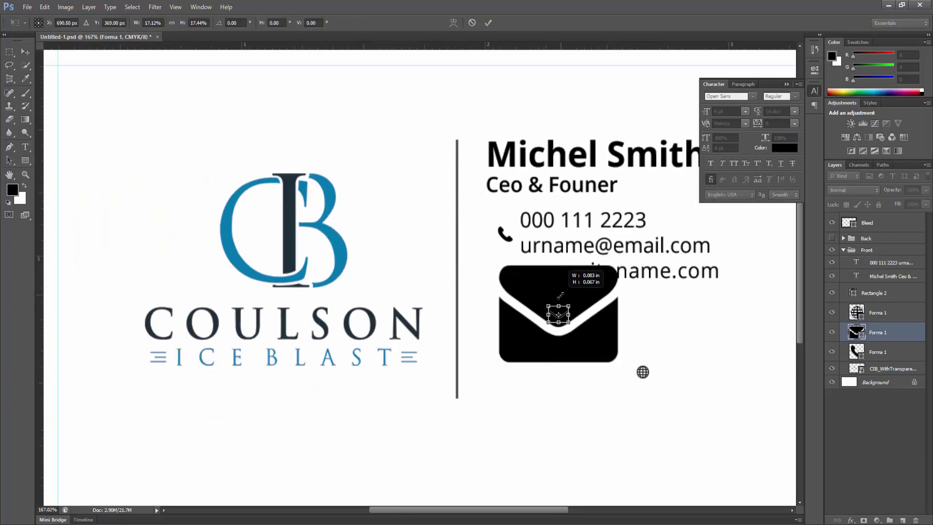
pyautogui.press('Return')
pyautogui.moveTo(568, 329); pyautogui.dragTo(504, 287)
pyautogui.scroll(-3, 504, 287)
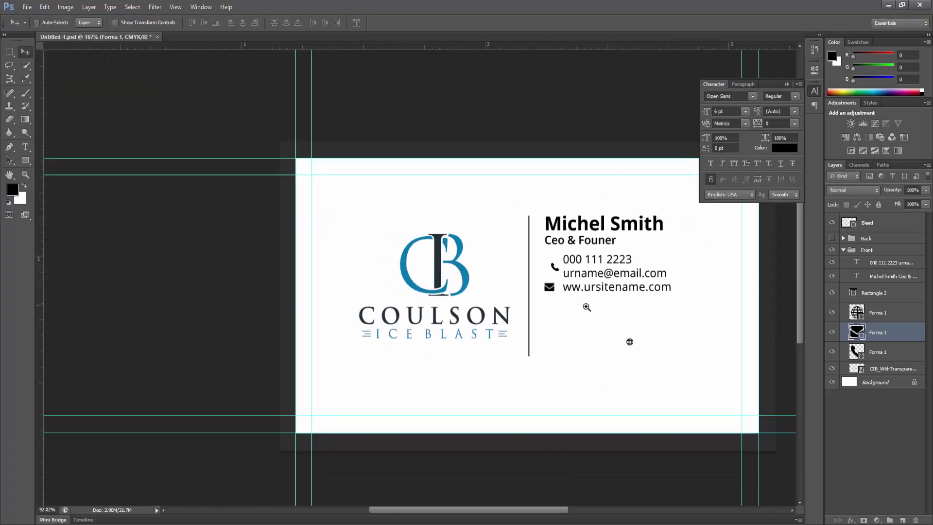
# Step: Colour the 'Ceo & Founer' title line with the blue sampled from the logo
pyautogui.press('t')
pyautogui.click(496, 207)
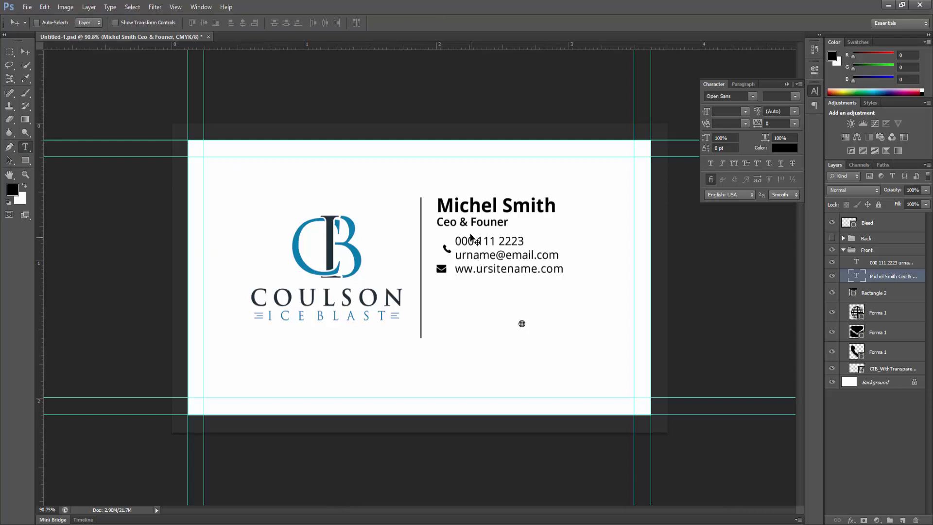
pyautogui.tripleClick(466, 222)
pyautogui.click(311, 23)
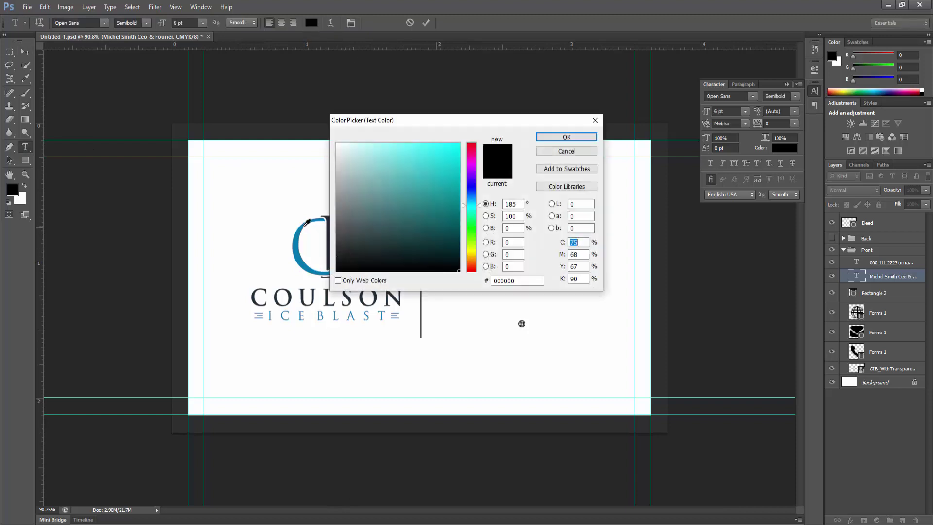
pyautogui.click(306, 222)
pyautogui.click(566, 137)
pyautogui.click(504, 154)
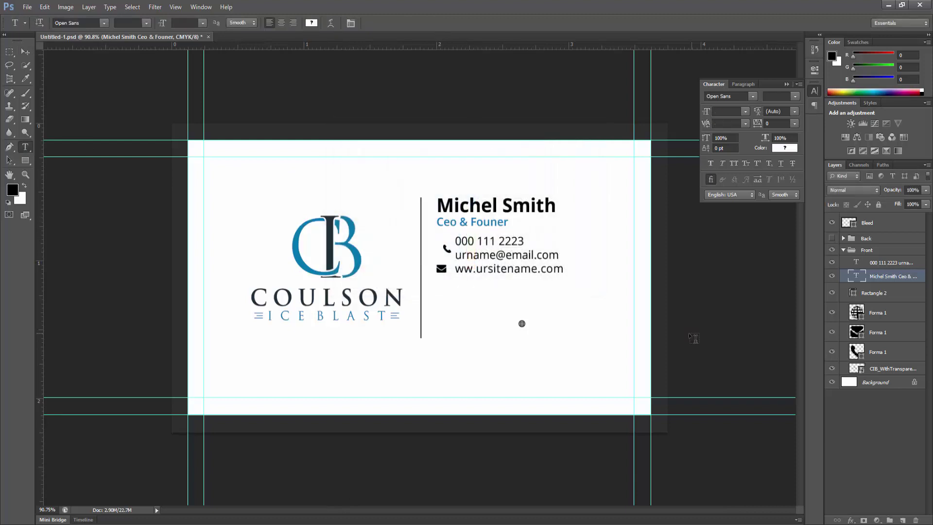
pyautogui.scroll(3, 493, 265)
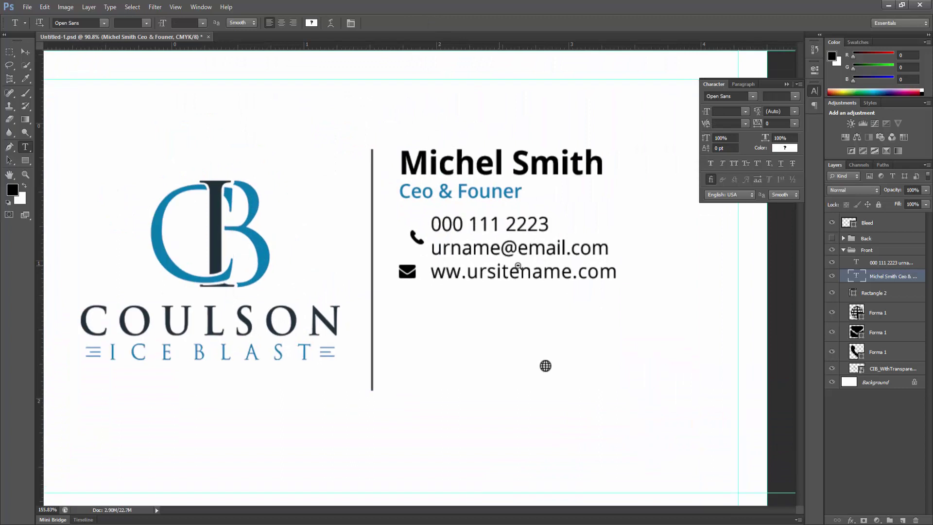
# Step: Make 'ursitename' in the website line Semibold and logo blue
pyautogui.click(875, 331)
pyautogui.doubleClick(457, 277)
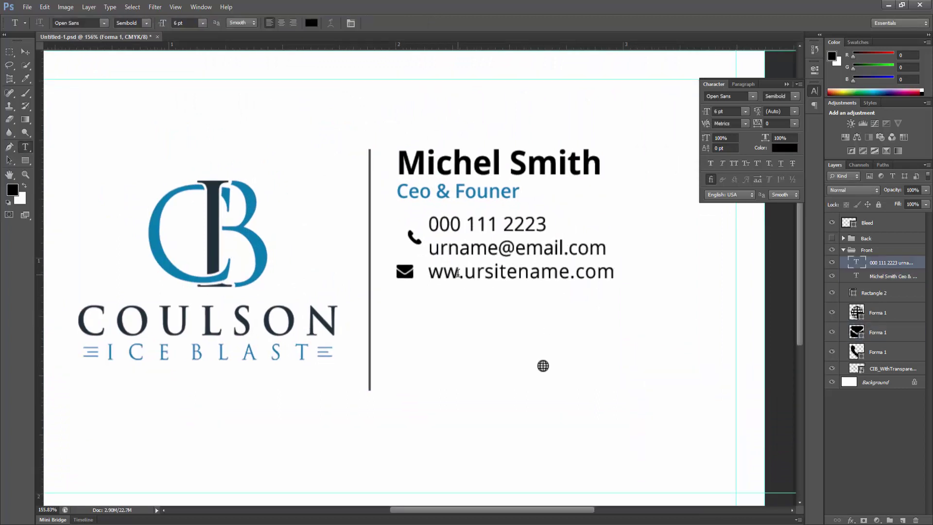
pyautogui.write('w')
pyautogui.doubleClick(481, 273)
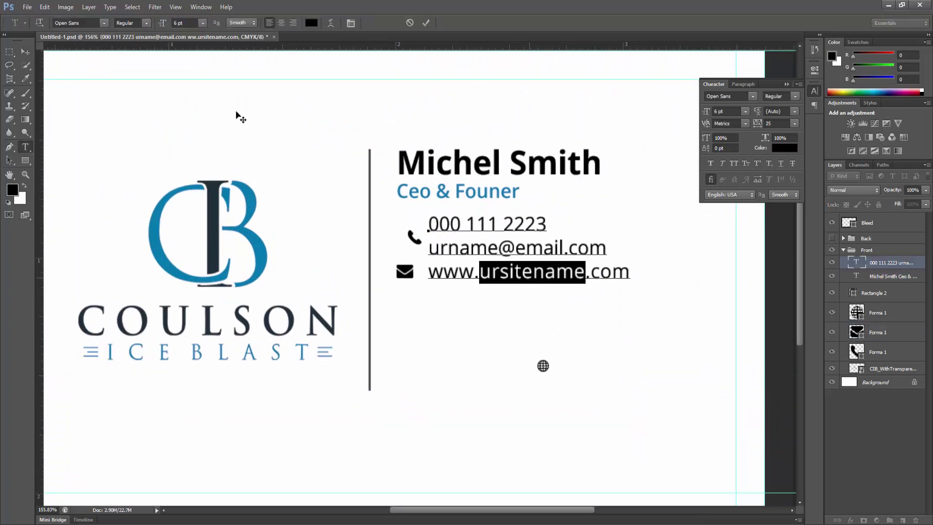
pyautogui.click(144, 24)
pyautogui.click(141, 74)
pyautogui.click(312, 23)
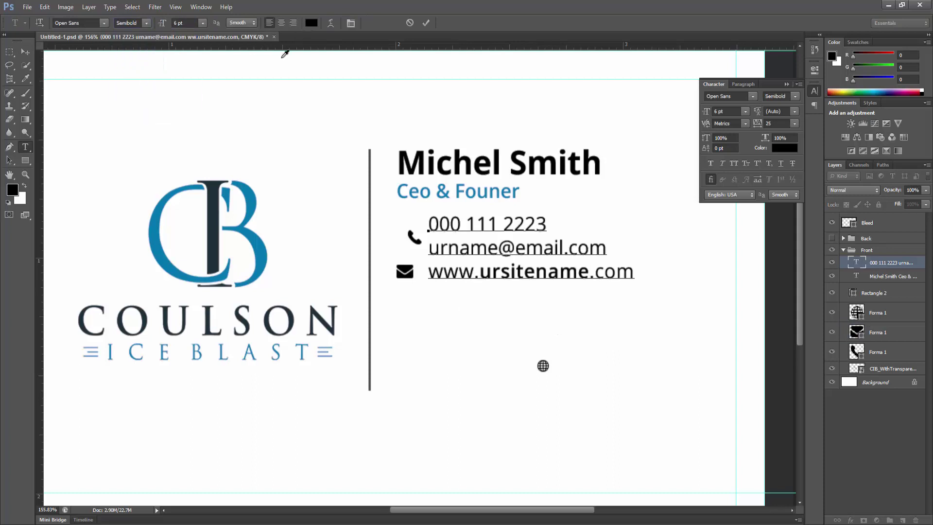
pyautogui.click(183, 186)
pyautogui.click(567, 137)
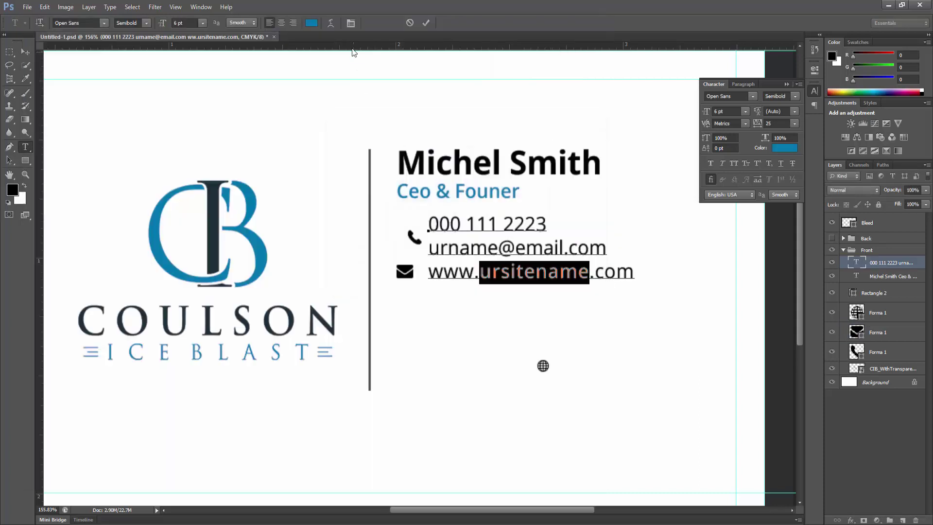
pyautogui.click(426, 23)
pyautogui.click(25, 52)
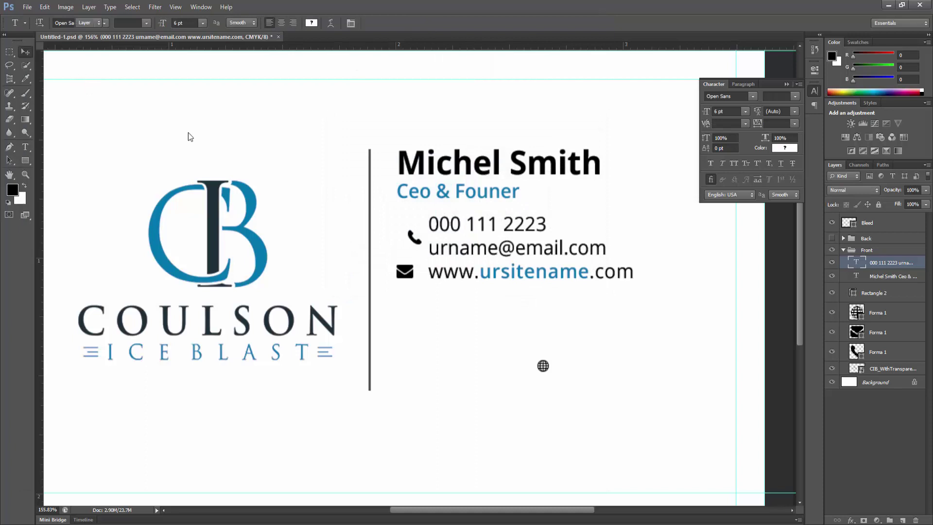
# Step: Move the phone icon beside the phone number and the envelope beside the email line
pyautogui.click(875, 352)
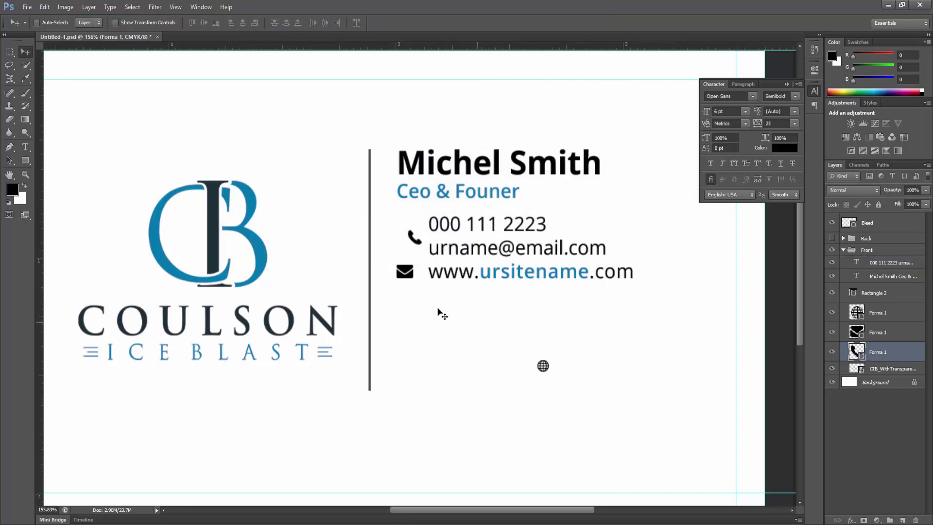
pyautogui.moveTo(428, 249); pyautogui.dragTo(428, 235)
pyautogui.click(894, 332)
pyautogui.keyDown('alt'); pyautogui.scroll(2, 405, 272); pyautogui.keyUp('alt')
pyautogui.moveTo(409, 278)
pyautogui.mouseDown()
pyautogui.moveTo(422, 244)
pyautogui.moveTo(461, 245)
pyautogui.mouseUp()
pyautogui.hotkey('ctrl', 't')
pyautogui.press('Return')
# Step: Recolour all the contact text a very dark grey
pyautogui.press('t')
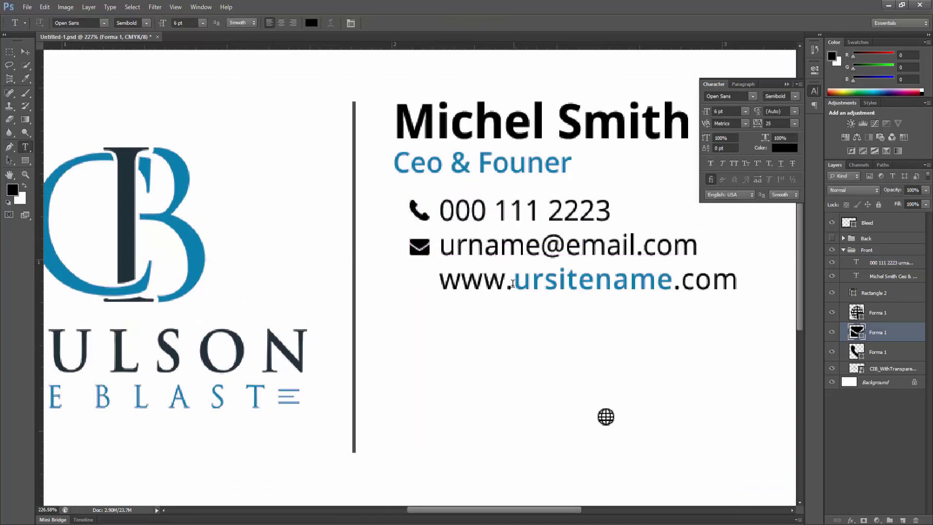
pyautogui.click(514, 283)
pyautogui.hotkey('ctrl', 'a')
pyautogui.click(312, 22)
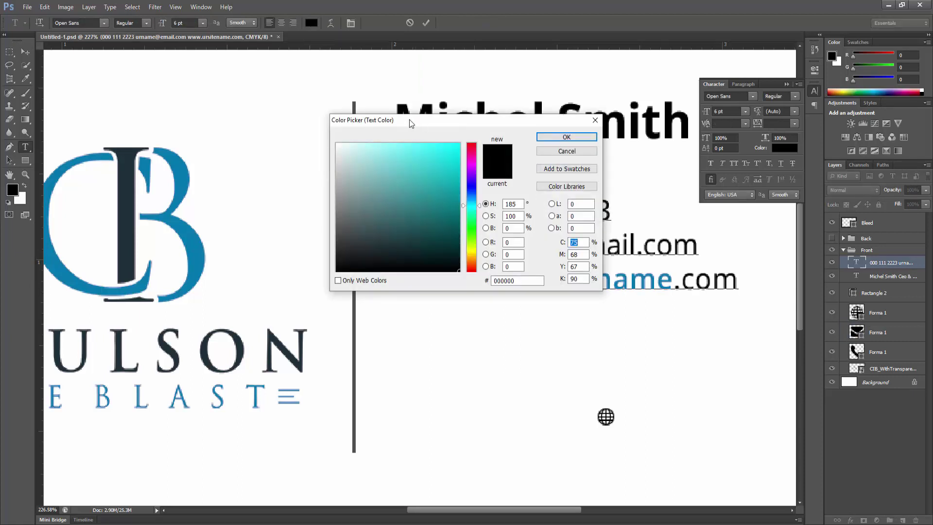
pyautogui.moveTo(410, 123); pyautogui.dragTo(227, 72)
pyautogui.moveTo(184, 221)
pyautogui.mouseDown()
pyautogui.moveTo(146, 202)
pyautogui.moveTo(154, 206)
pyautogui.mouseUp()
pyautogui.doubleClick(335, 230)
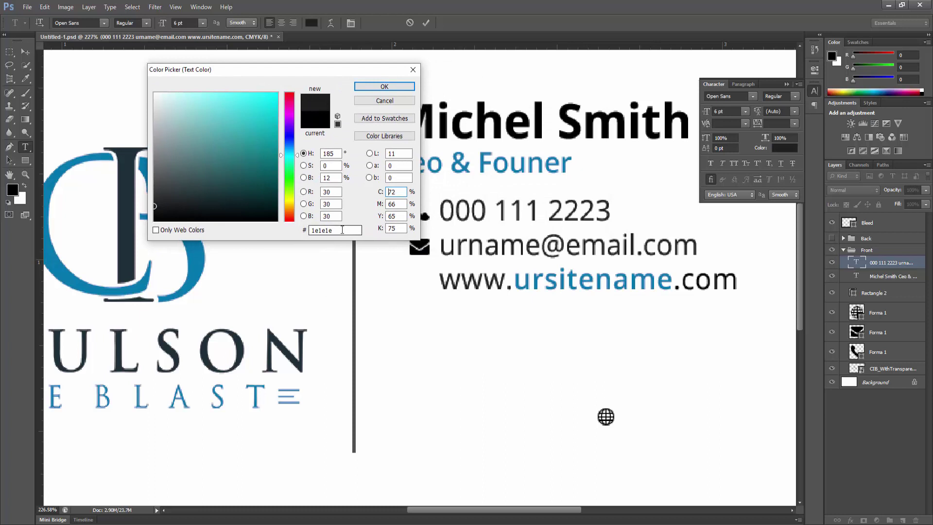
pyautogui.click(385, 87)
# Step: Set the website's .com ending to hex 1e1e1e and commit the text
pyautogui.click(662, 279)
pyautogui.moveTo(673, 279); pyautogui.dragTo(778, 273)
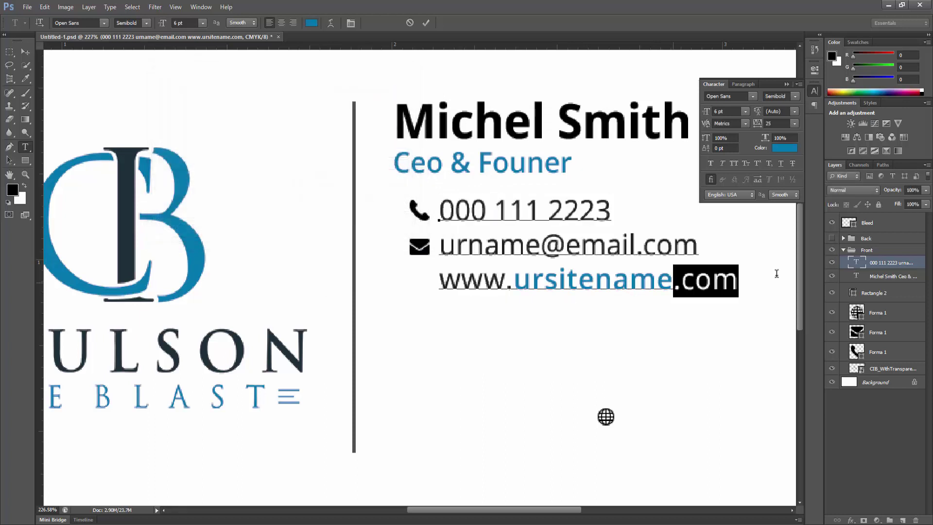
pyautogui.click(311, 23)
pyautogui.write('1e1e1e')
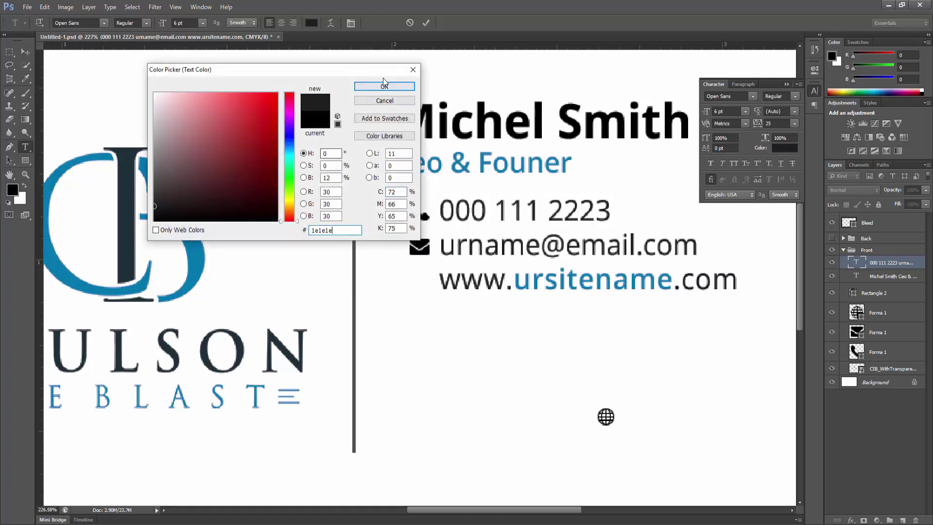
pyautogui.click(388, 84)
pyautogui.click(422, 24)
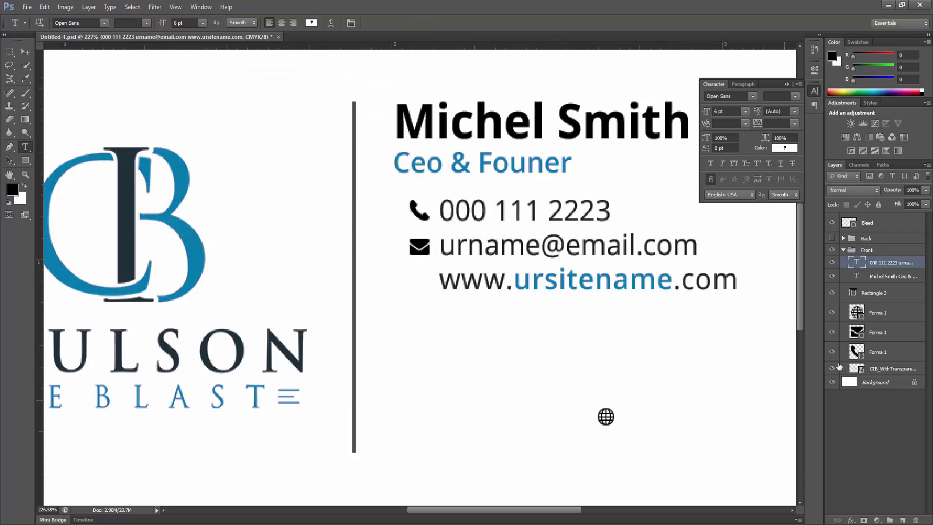
# Step: Move the globe icon beside the www line and make it slightly smaller
pyautogui.click(877, 312)
pyautogui.press('v')
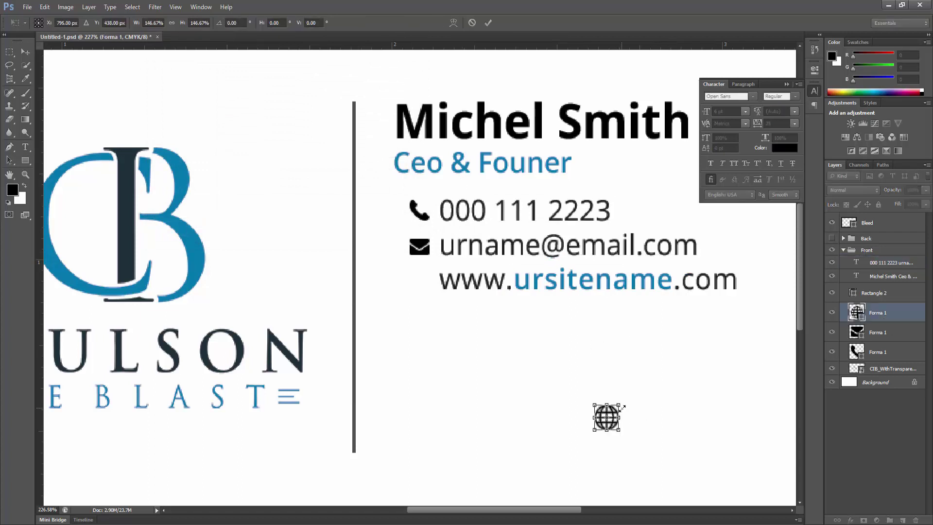
pyautogui.moveTo(640, 425); pyautogui.dragTo(431, 269)
pyautogui.hotkey('ctrl', 't')
pyautogui.press('Return')
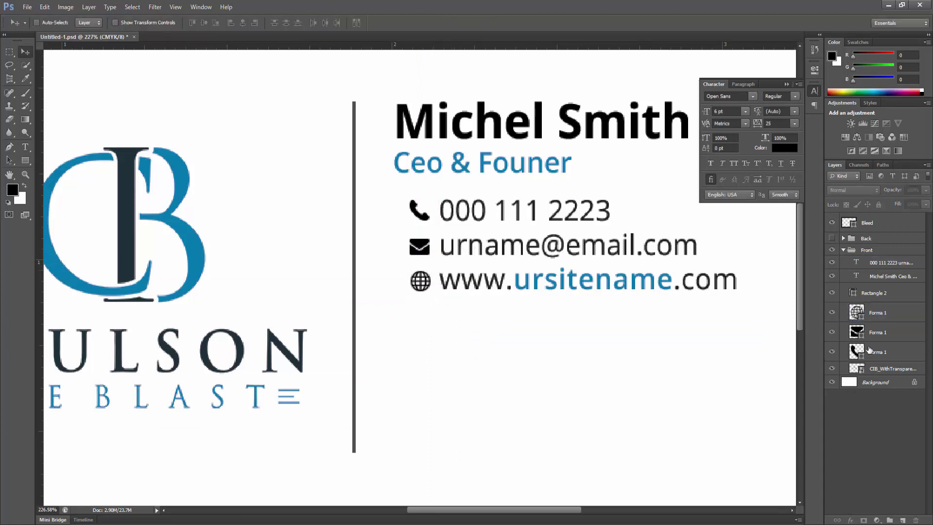
# Step: Fill the globe, envelope and phone icons with the logo blue
pyautogui.doubleClick(858, 313)
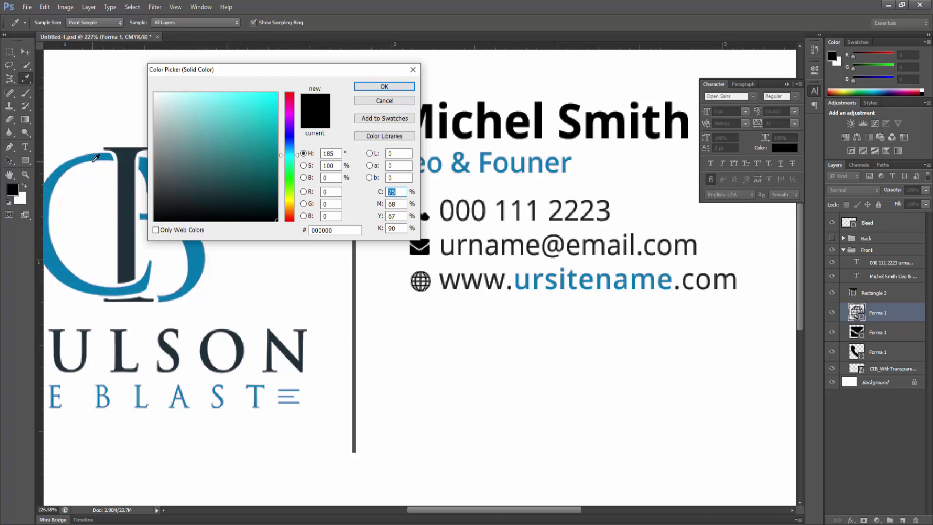
pyautogui.click(91, 162)
pyautogui.click(382, 87)
pyautogui.doubleClick(857, 333)
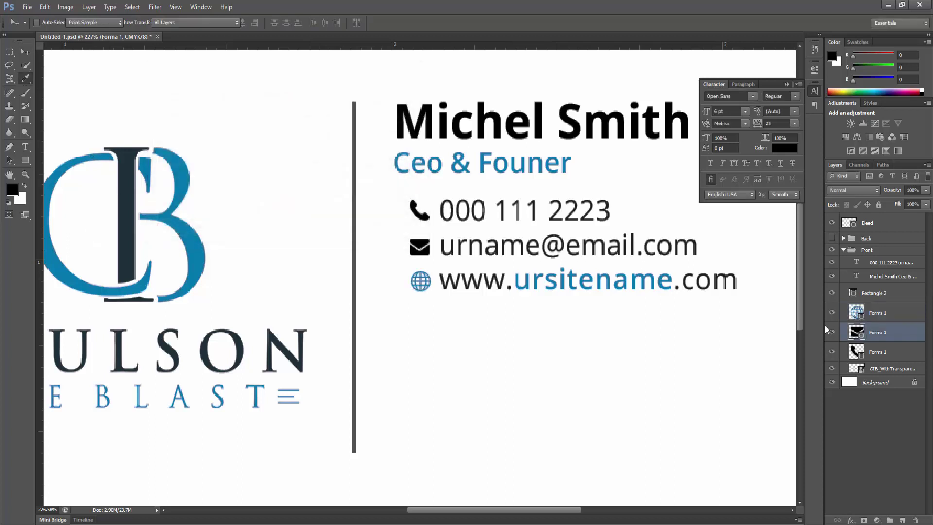
pyautogui.click(107, 155)
pyautogui.click(398, 87)
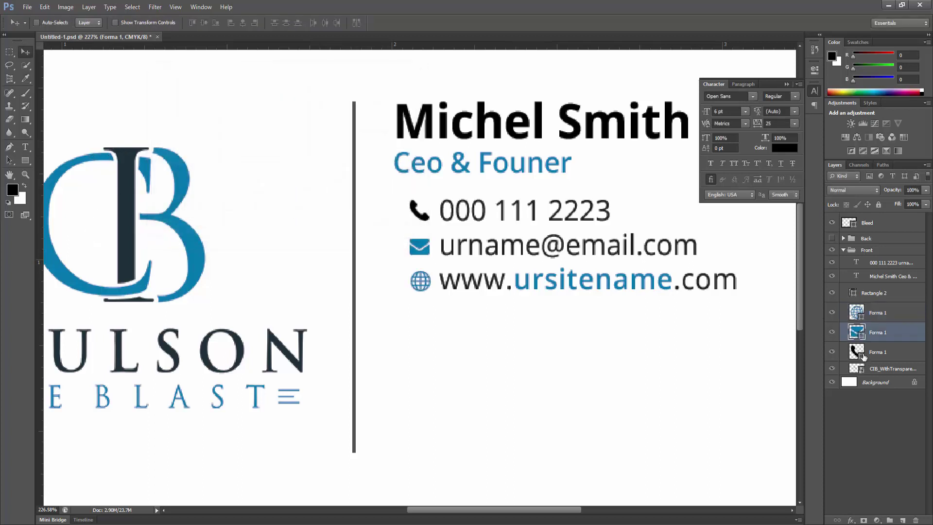
pyautogui.doubleClick(863, 358)
pyautogui.click(107, 156)
pyautogui.click(385, 85)
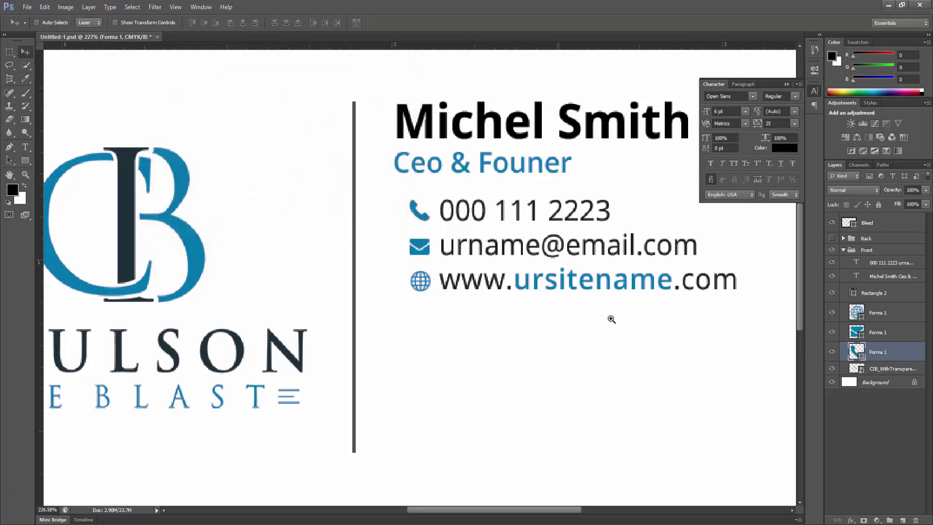
# Step: Group the three icon layers into a group named icon
pyautogui.click(879, 277)
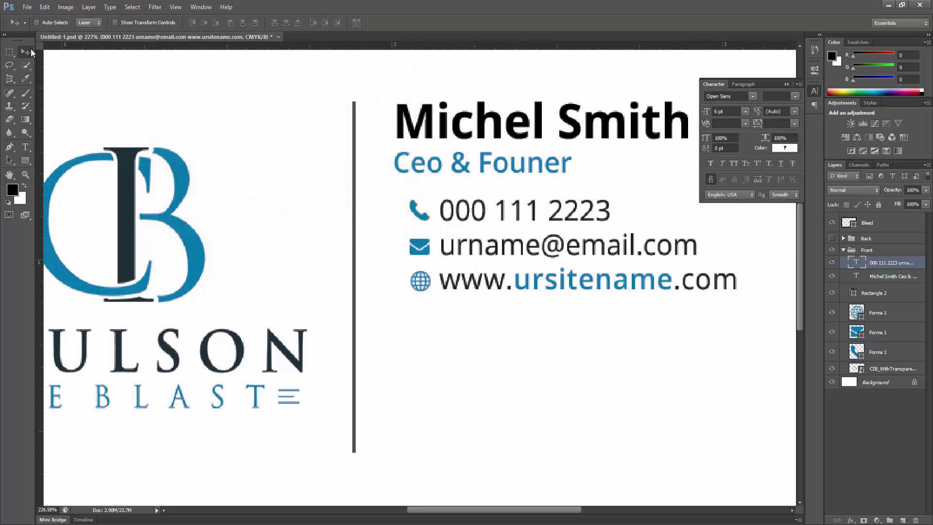
pyautogui.scroll(-1, 567, 311)
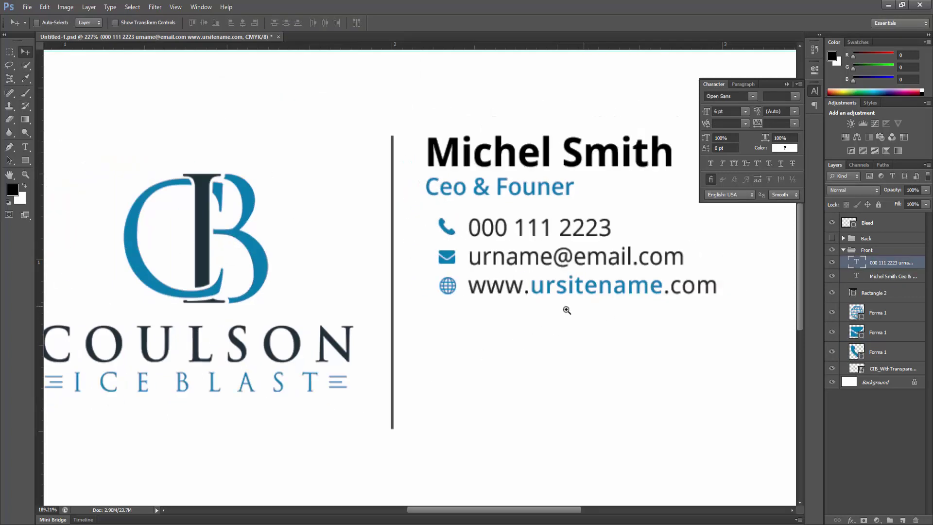
pyautogui.scroll(-2, 566, 311)
pyautogui.click(872, 297)
pyautogui.keyDown('shift'); pyautogui.click(877, 352); pyautogui.keyUp('shift')
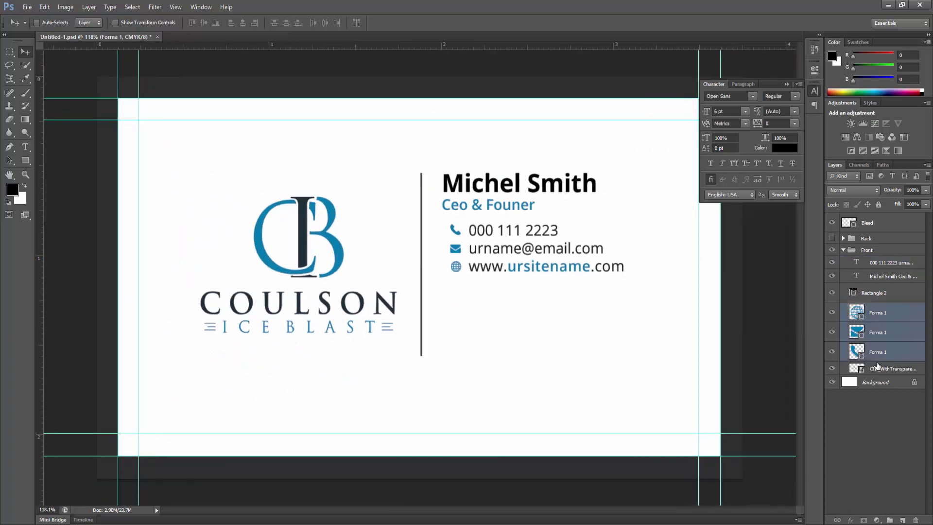
pyautogui.hotkey('ctrl', 'g')
pyautogui.doubleClick(877, 310)
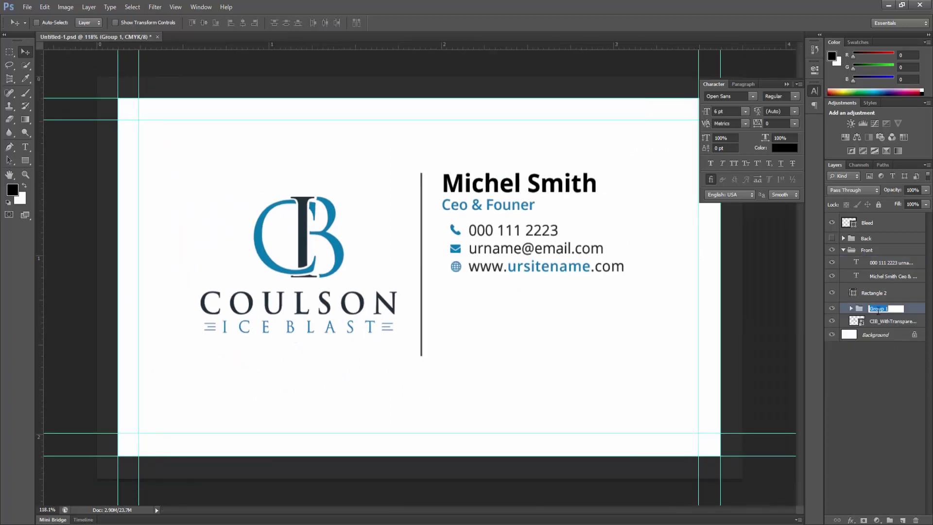
pyautogui.write('icon')
pyautogui.press('Return')
pyautogui.click(880, 276)
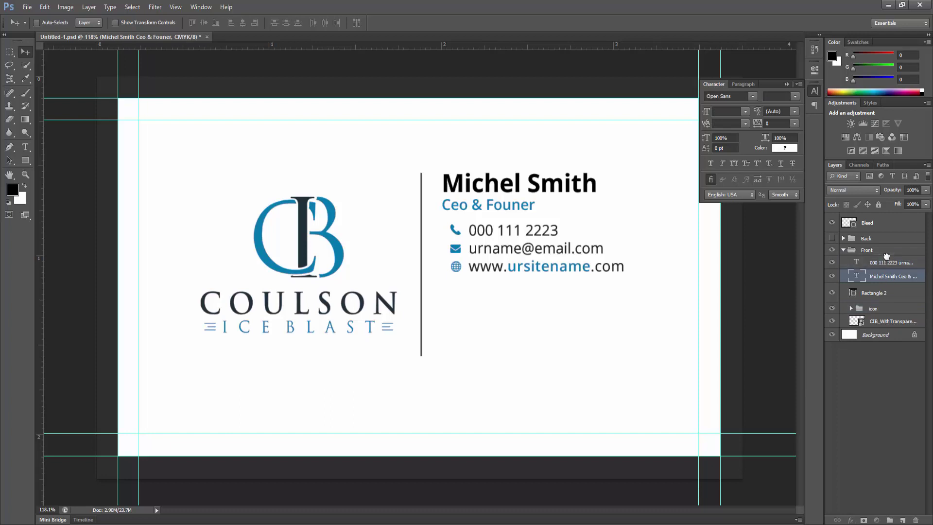
# Step: Move the name layer and the icon group above the contact text layer
pyautogui.hotkey('ctrl', ']')
pyautogui.click(885, 276)
pyautogui.click(883, 311)
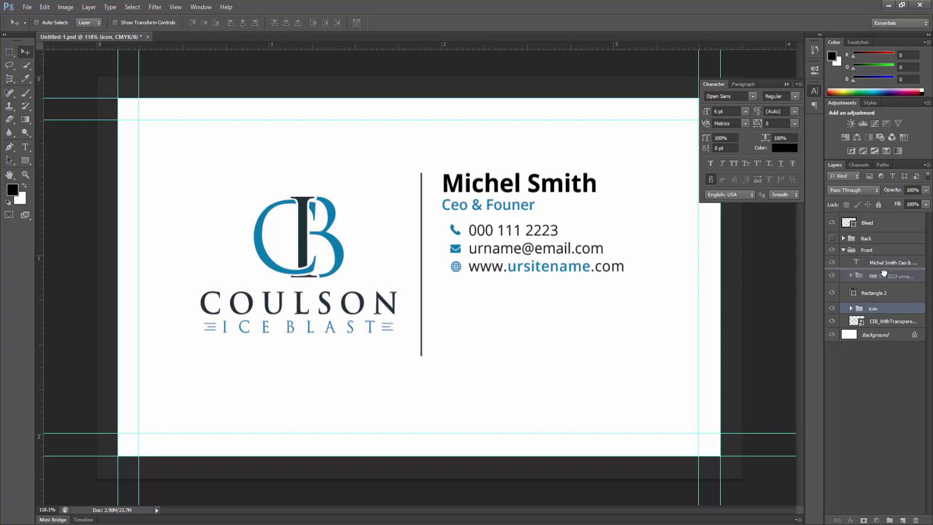
pyautogui.hotkey('ctrl', ']')
pyautogui.hotkey('ctrl', ']')
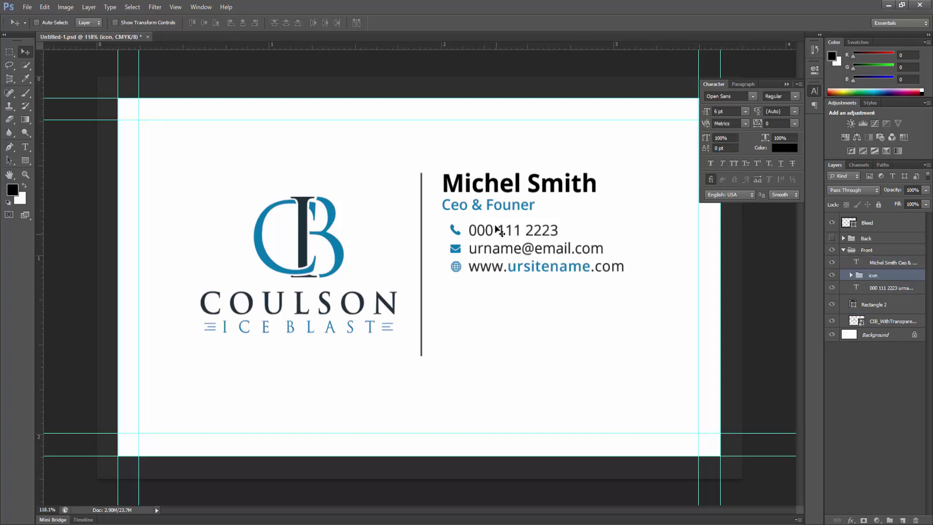
# Step: Colour the name and title text dark grey 1d1d1d
pyautogui.press('t')
pyautogui.moveTo(442, 184); pyautogui.dragTo(597, 184)
pyautogui.click(311, 22)
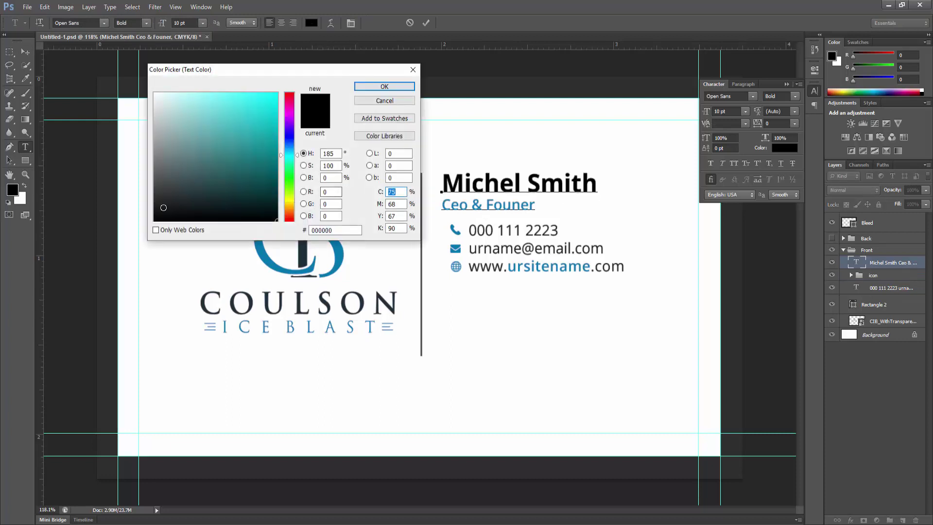
pyautogui.moveTo(163, 207); pyautogui.dragTo(154, 210)
pyautogui.click(155, 207)
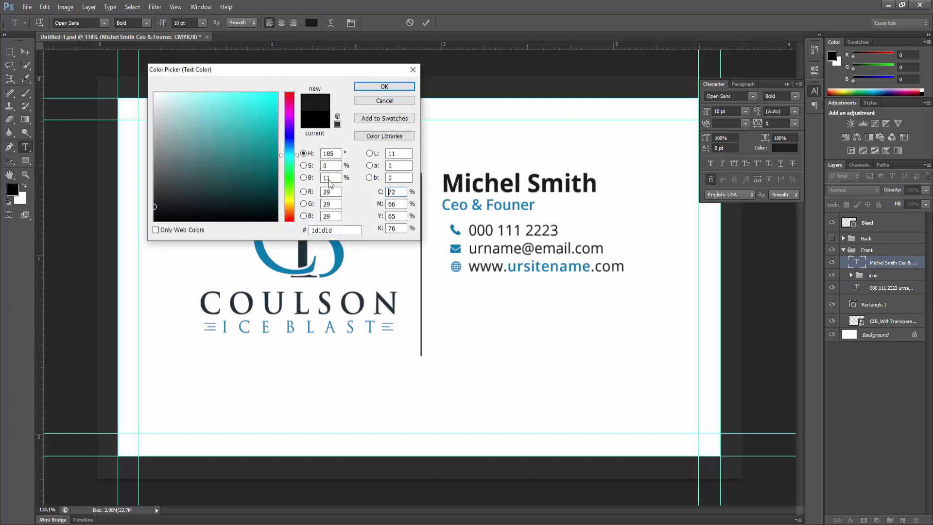
pyautogui.click(384, 86)
pyautogui.click(425, 22)
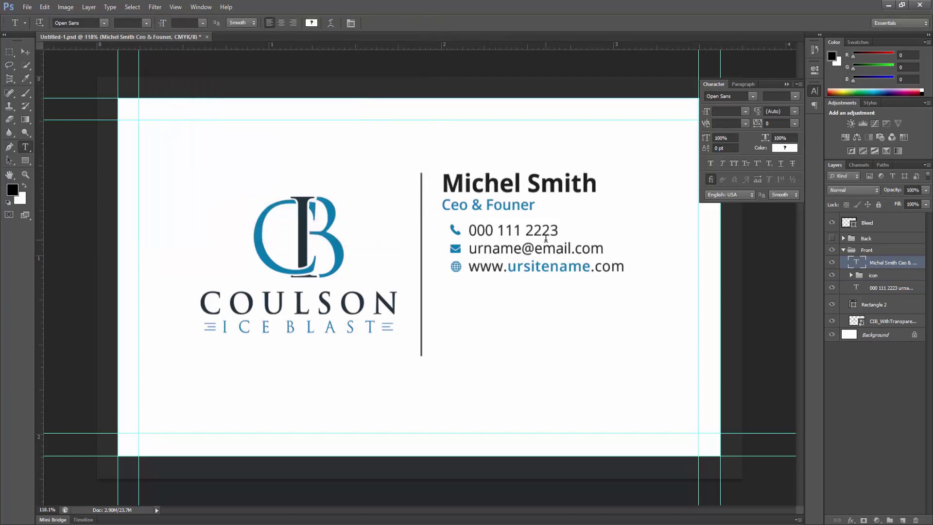
# Step: Select the icon group and contact text layers together
pyautogui.click(505, 195)
pyautogui.click(25, 52)
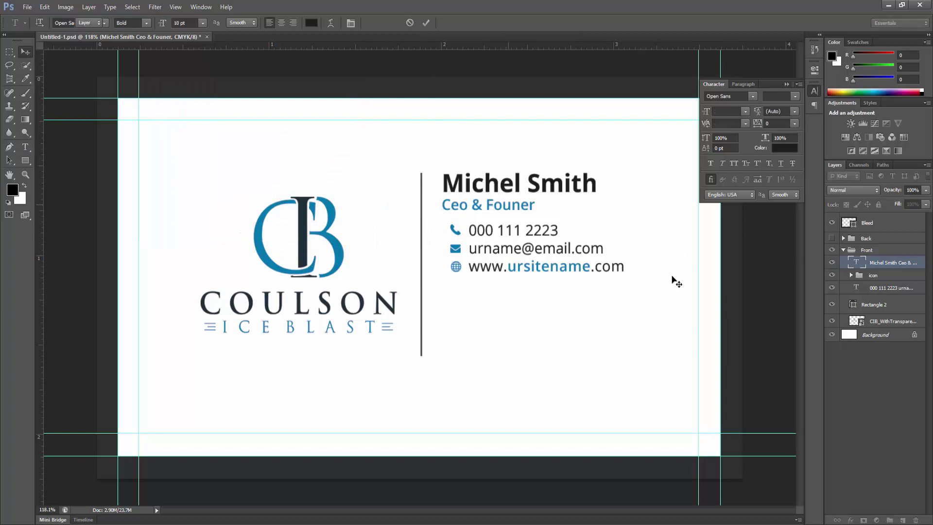
pyautogui.keyDown('shift'); pyautogui.click(873, 275); pyautogui.keyUp('shift')
pyautogui.keyDown('ctrl'); pyautogui.click(876, 288); pyautogui.keyUp('ctrl')
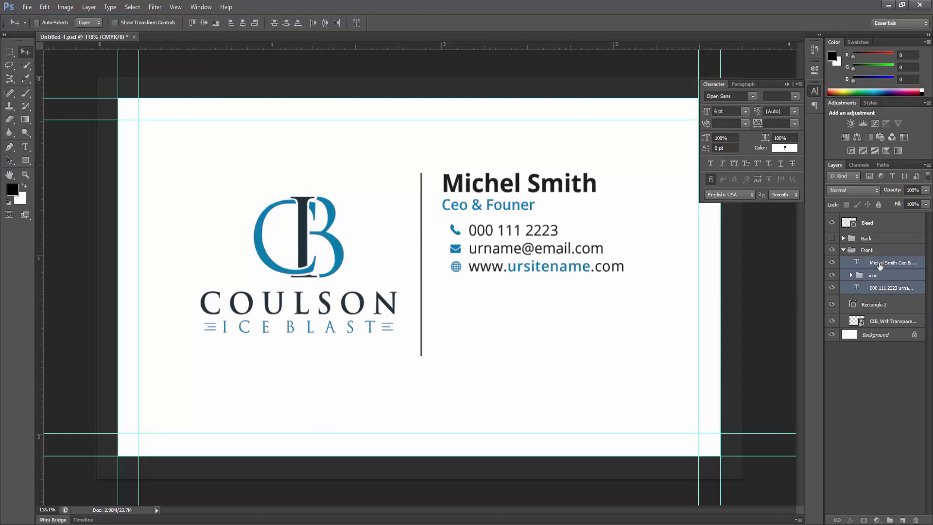
pyautogui.keyDown('ctrl'); pyautogui.click(880, 265); pyautogui.keyUp('ctrl')
# Step: Nudge the contact lines and icons down and duplicate the contact text below
pyautogui.moveTo(507, 247); pyautogui.dragTo(505, 258)
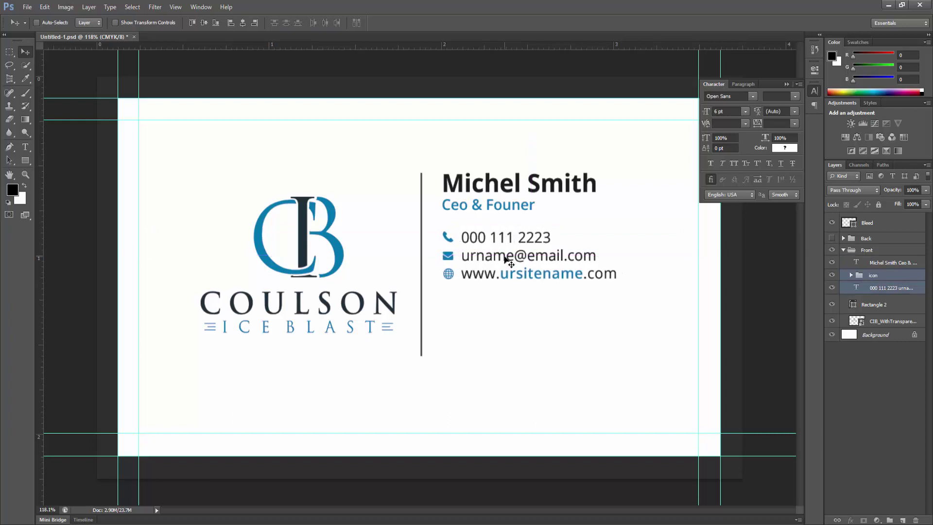
pyautogui.hotkey('shift', 'Down')
pyautogui.hotkey('shift', 'Down')
pyautogui.hotkey('shift', 'Down')
pyautogui.hotkey('shift', 'Down')
pyautogui.press('t')
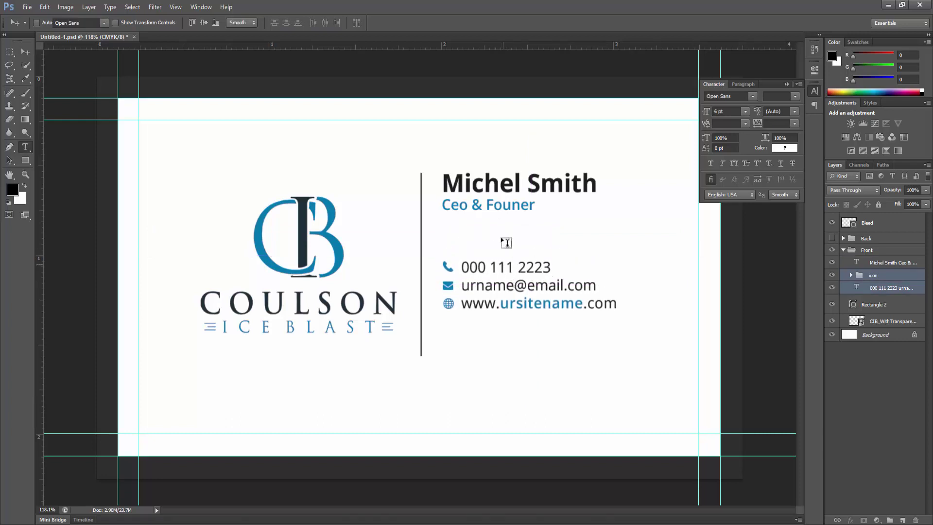
pyautogui.click(473, 269)
pyautogui.moveTo(556, 308); pyautogui.dragTo(555, 367)
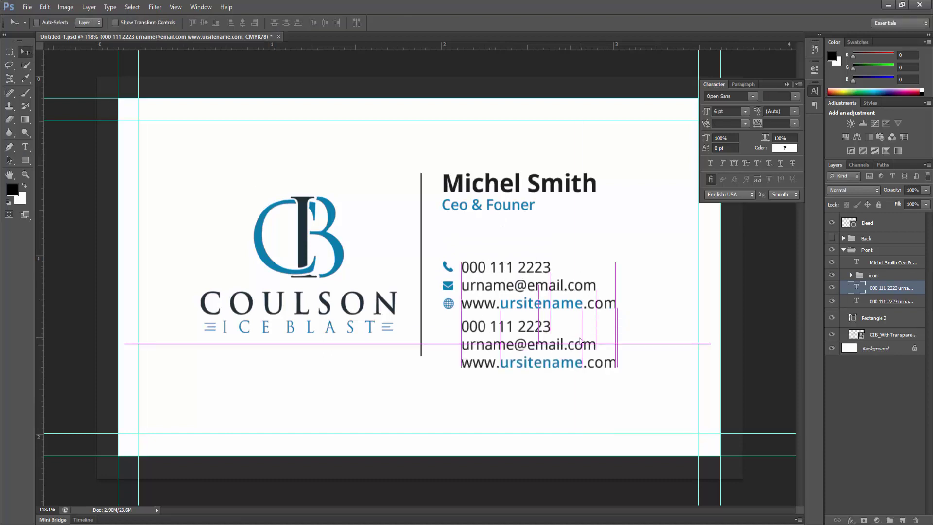
pyautogui.doubleClick(556, 367)
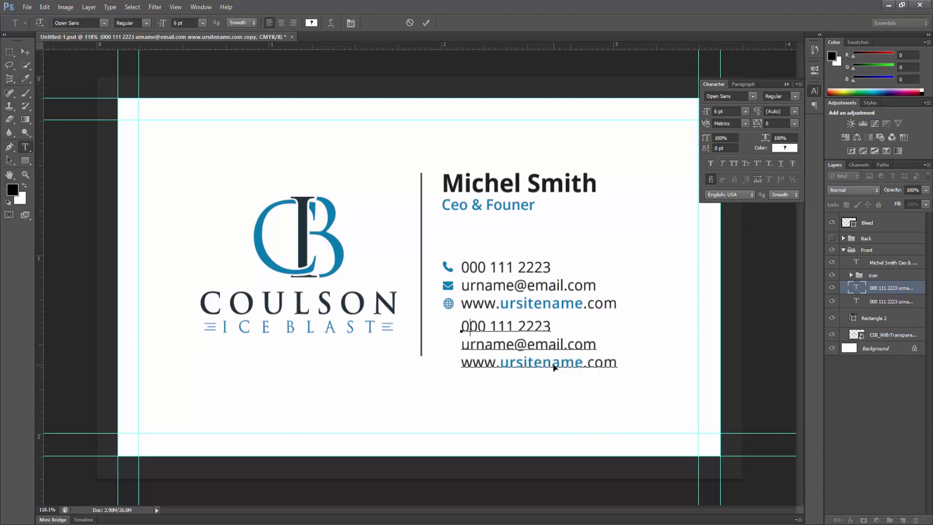
# Step: Retype the copy as 'Your street address here, NewYork City, 123' and commit
pyautogui.write('ur str')
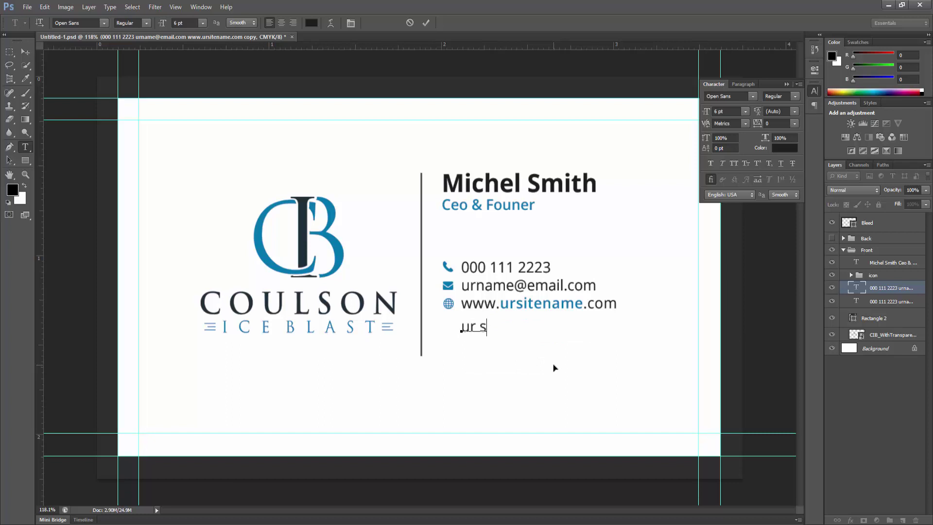
pyautogui.write('eet a')
pyautogui.write('ddress here, ')
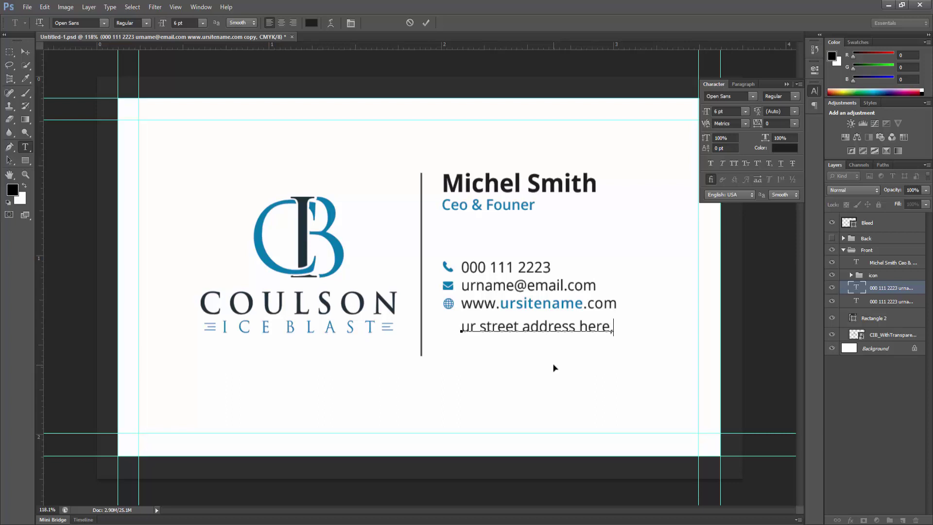
pyautogui.write('NewYork')
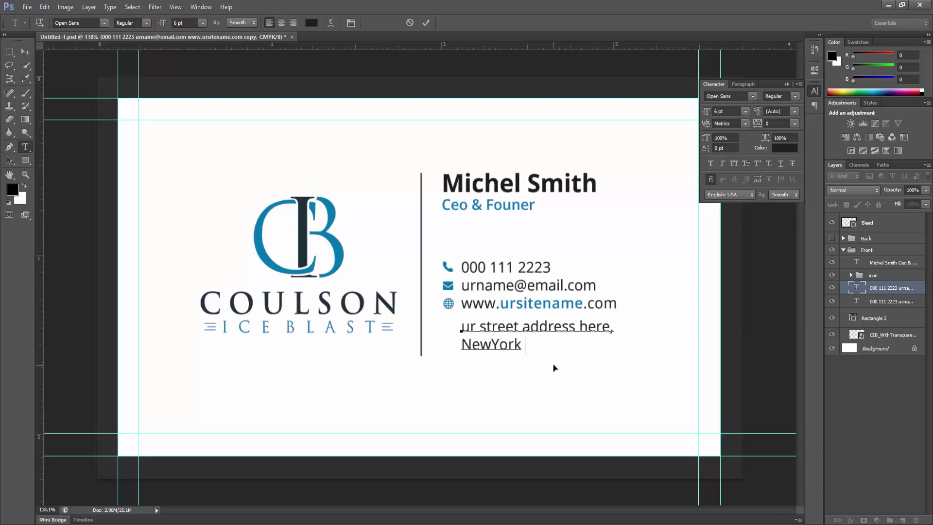
pyautogui.write('123')
pyautogui.doubleClick(474, 324)
pyautogui.write('Your')
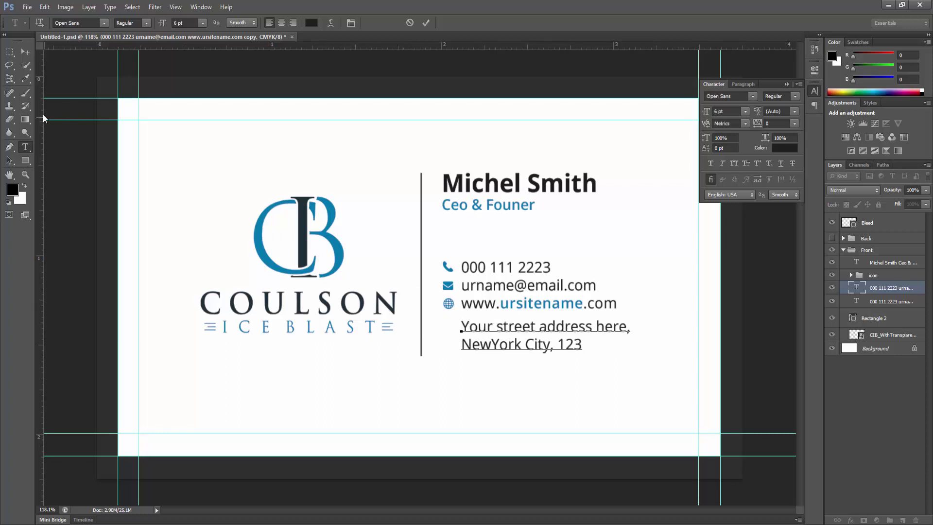
pyautogui.click(26, 52)
pyautogui.press('t')
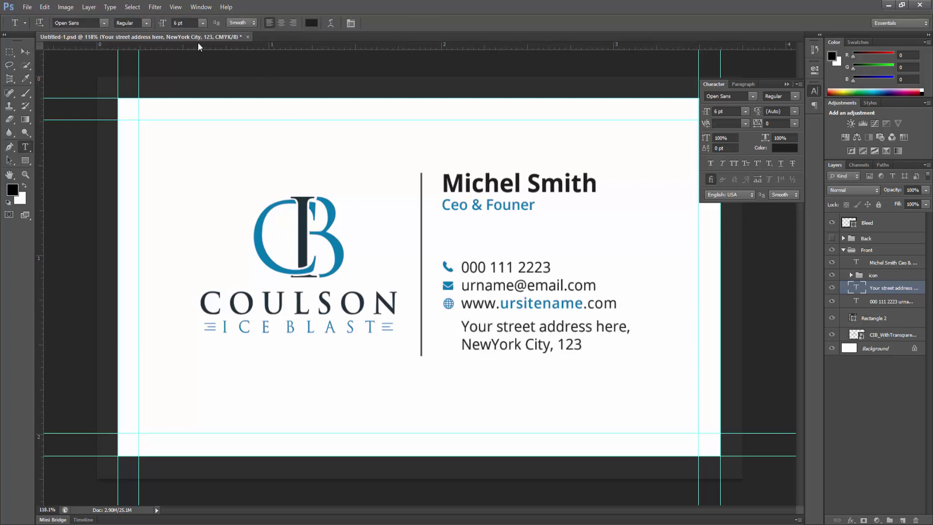
pyautogui.click(25, 52)
# Step: Move the address text, contact lines and their icons down to space them out
pyautogui.moveTo(618, 348)
pyautogui.mouseDown()
pyautogui.moveTo(605, 239)
pyautogui.moveTo(602, 247)
pyautogui.mouseUp()
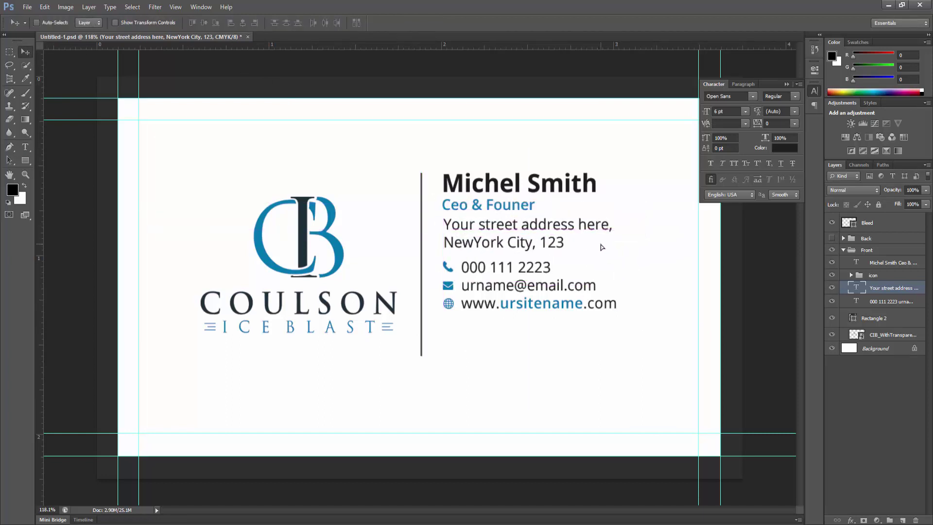
pyautogui.hotkey('shift', 'Down')
pyautogui.hotkey('shift', 'Down')
pyautogui.click(861, 276)
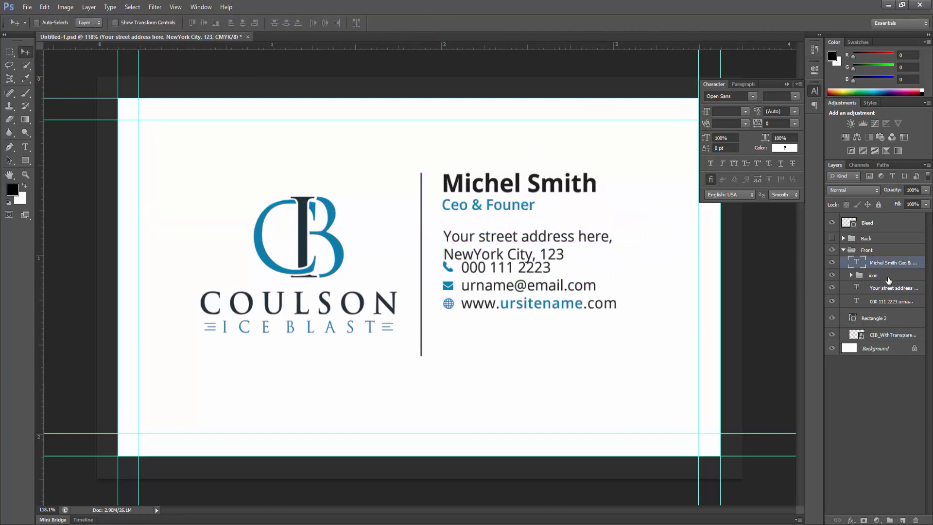
pyautogui.keyDown('ctrl'); pyautogui.click(885, 302); pyautogui.keyUp('ctrl')
pyautogui.hotkey('shift', 'Down')
pyautogui.hotkey('shift', 'Down')
pyautogui.hotkey('shift', 'Down')
pyautogui.hotkey('shift', 'Down')
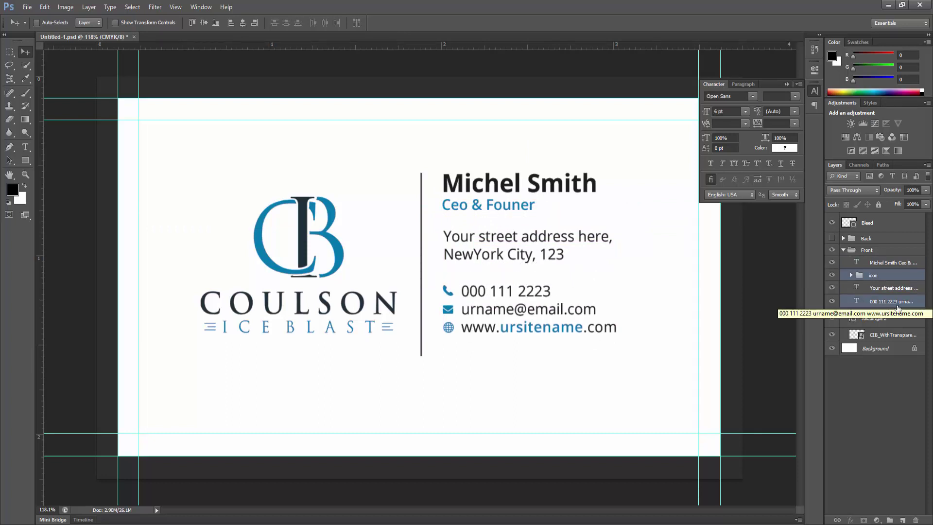
pyautogui.click(881, 288)
pyautogui.press('Down')
pyautogui.press('Down')
pyautogui.press('Down')
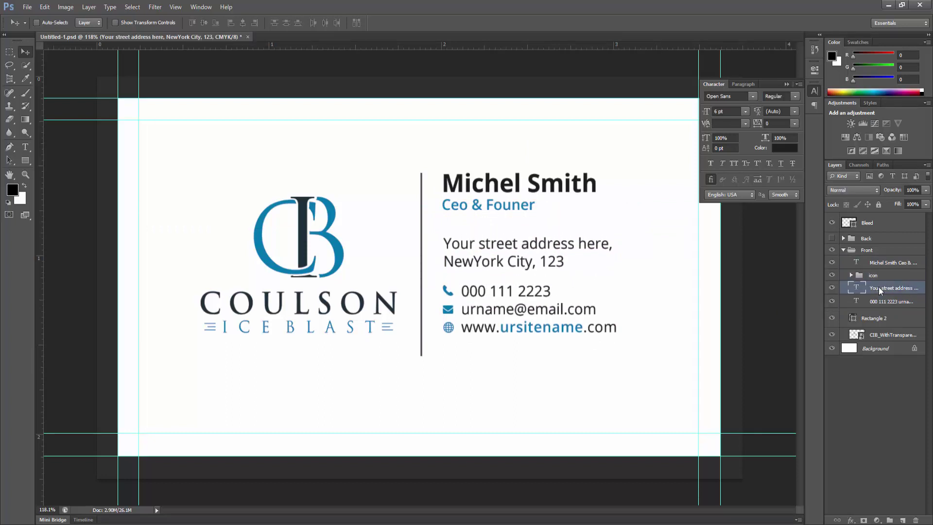
# Step: Scale the name and title text up to 108%
pyautogui.click(882, 262)
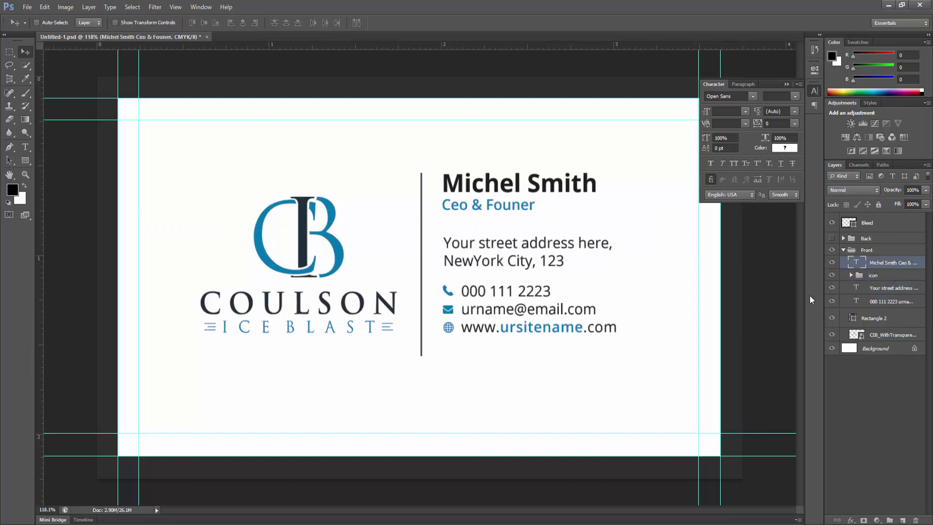
pyautogui.hotkey('ctrl', 't')
pyautogui.moveTo(599, 170); pyautogui.dragTo(612, 192)
pyautogui.press('Return')
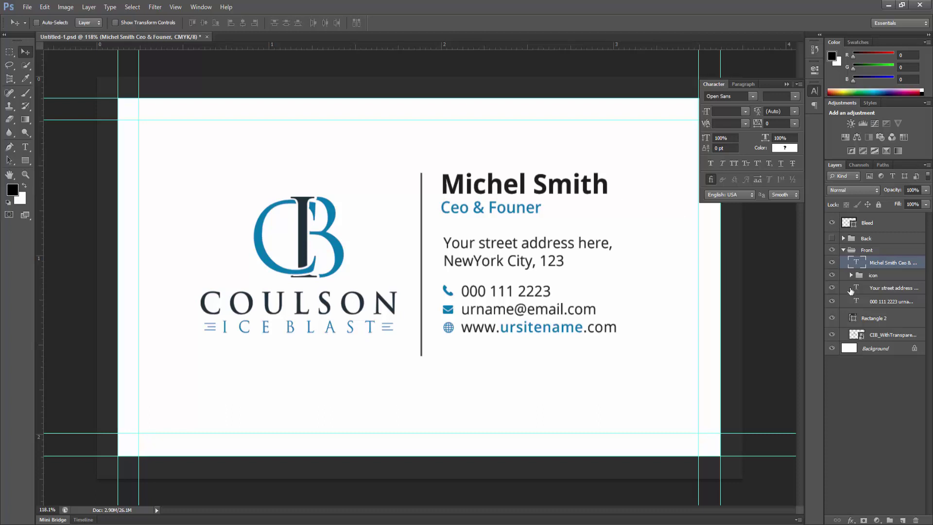
# Step: Nudge the street address down a few pixels and begin transforming the vertical divider line
pyautogui.click(881, 289)
pyautogui.press('Down')
pyautogui.press('Down')
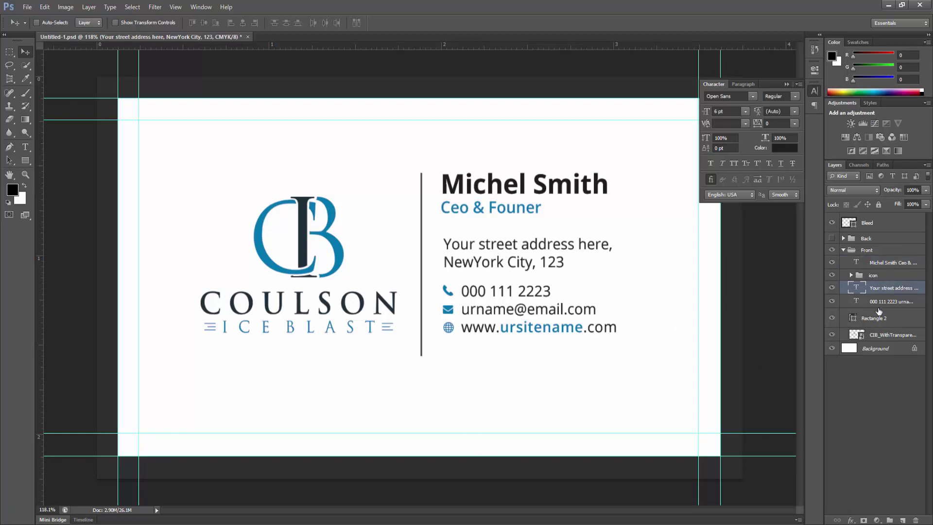
pyautogui.click(879, 317)
pyautogui.hotkey('ctrl', 't')
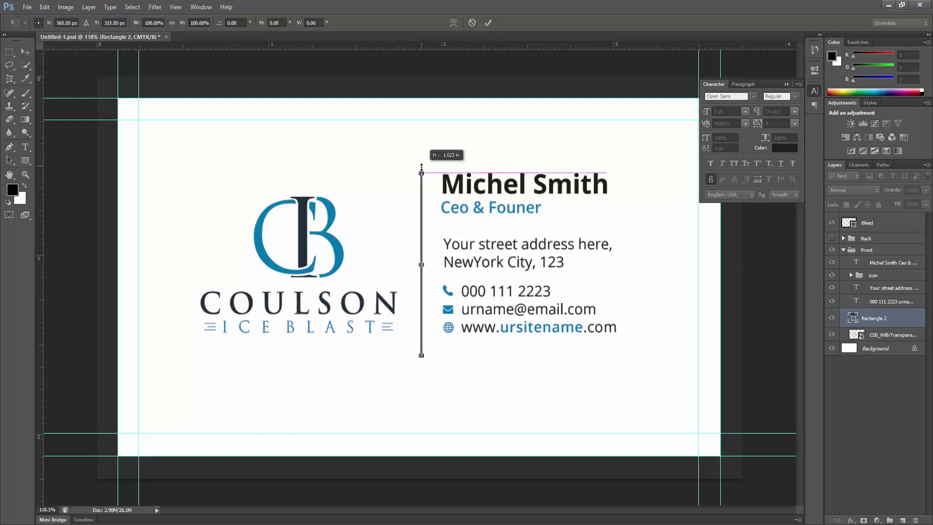
# Step: Shorten the divider so it ends level with the website line, nudged slightly left
pyautogui.moveTo(421, 356); pyautogui.dragTo(422, 333)
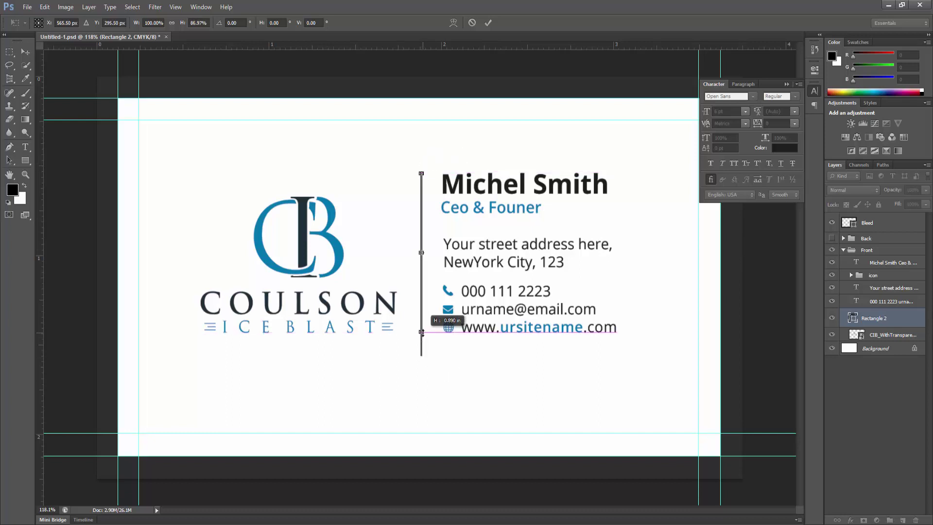
pyautogui.press('Return')
pyautogui.click(890, 439)
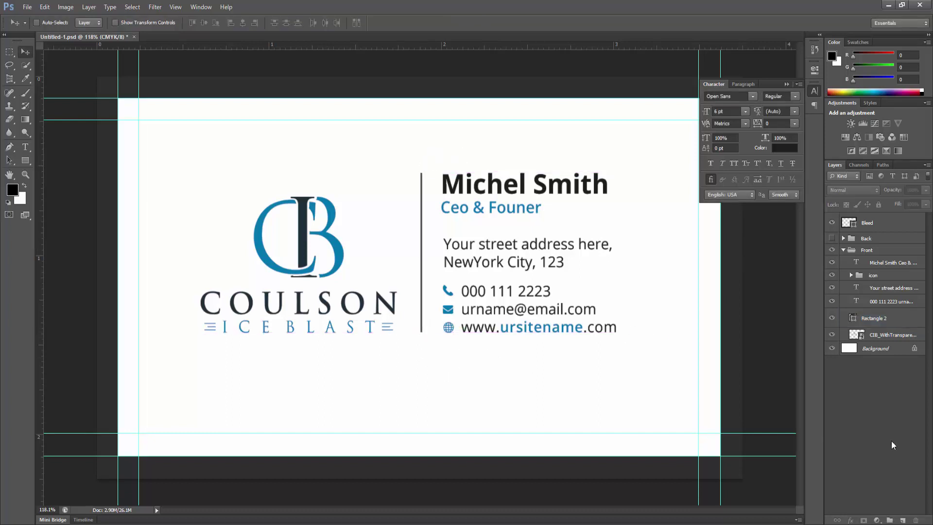
pyautogui.click(882, 320)
pyautogui.press('Left')
pyautogui.press('Left')
pyautogui.press('Left')
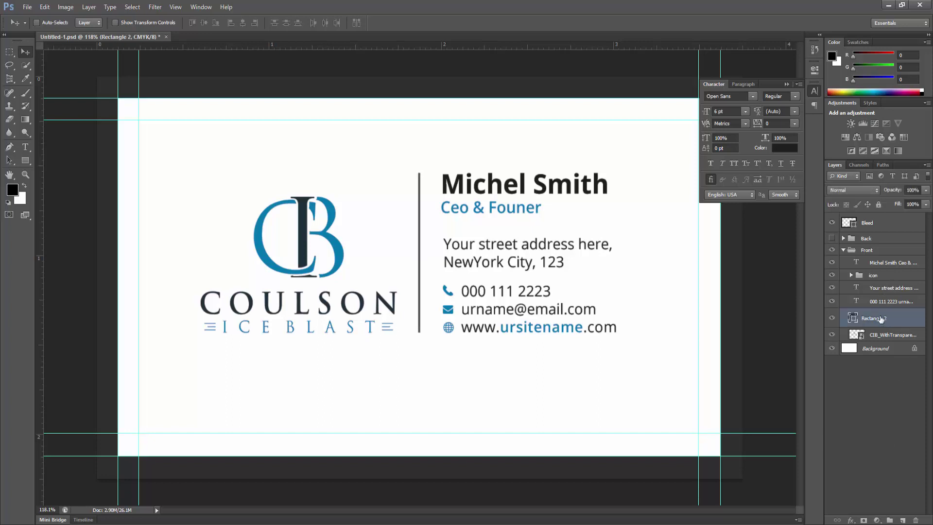
# Step: Enlarge the Coulson Ice Blast logo slightly, shift it left, and zoom out
pyautogui.click(882, 335)
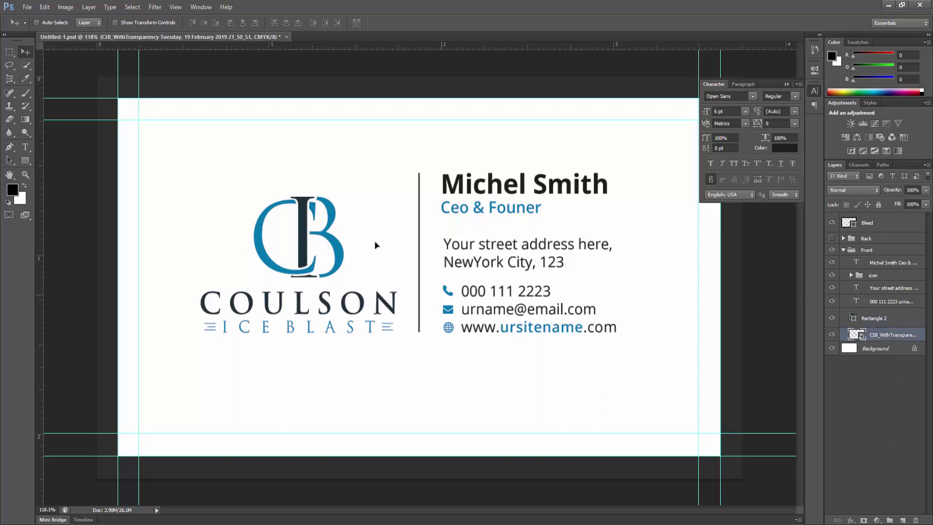
pyautogui.hotkey('ctrl', 't')
pyautogui.moveTo(415, 194); pyautogui.dragTo(416, 177)
pyautogui.press('Return')
pyautogui.hotkey('shift', 'Left')
pyautogui.hotkey('shift', 'Left')
pyautogui.hotkey('shift', 'Left')
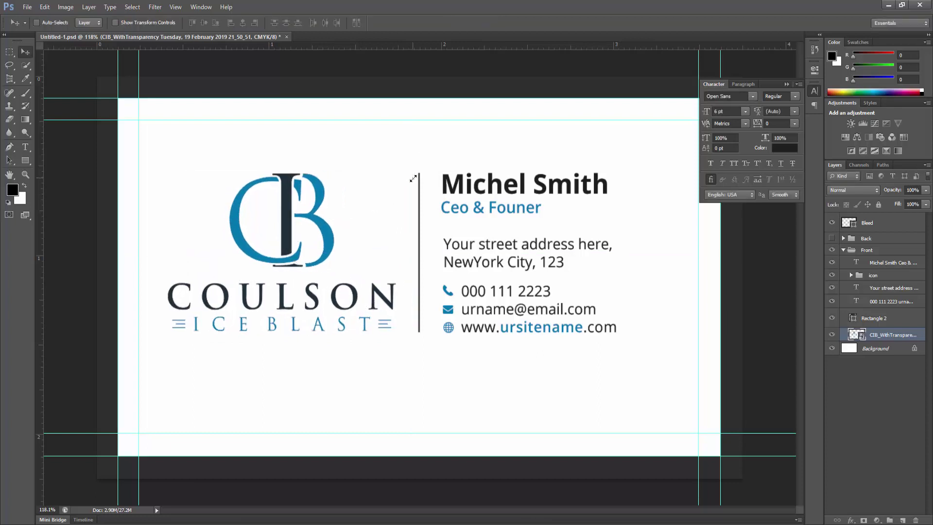
pyautogui.hotkey('ctrl', '-')
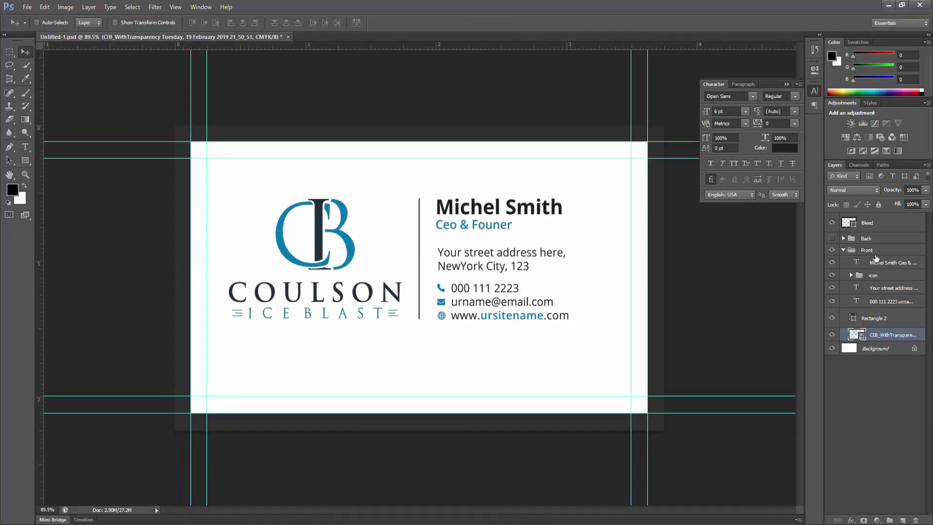
# Step: Move the Front group toward the centre of the white card
pyautogui.click(876, 257)
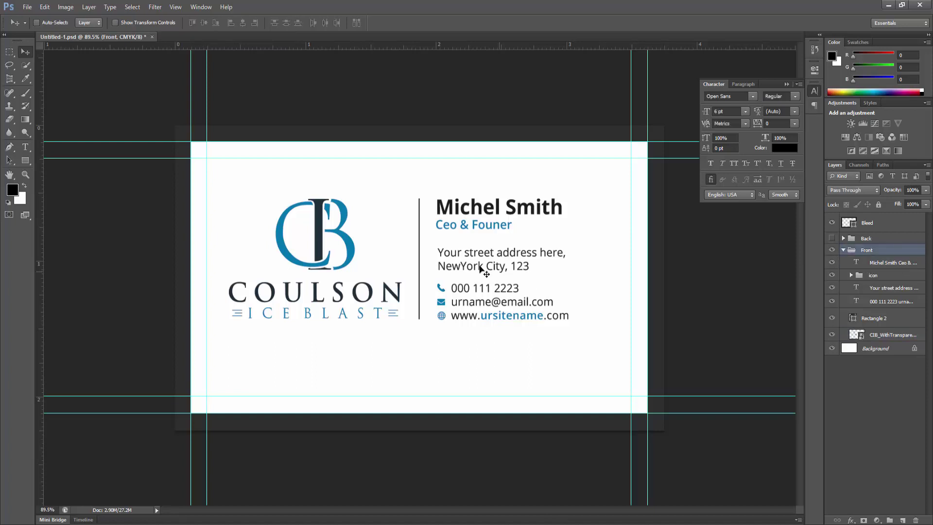
pyautogui.moveTo(472, 266); pyautogui.dragTo(483, 286)
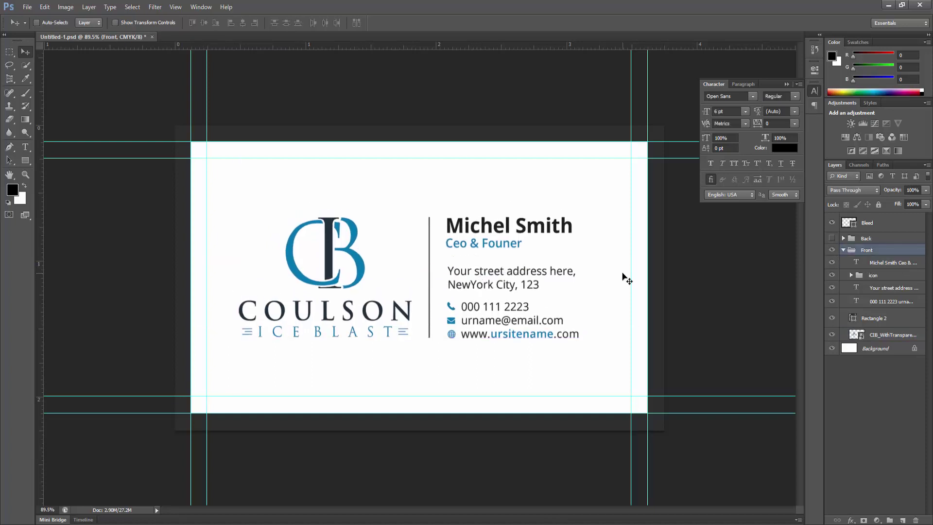
pyautogui.press('Right')
pyautogui.press('Right')
pyautogui.press('Right')
pyautogui.press('Down')
pyautogui.press('Down')
pyautogui.press('Down')
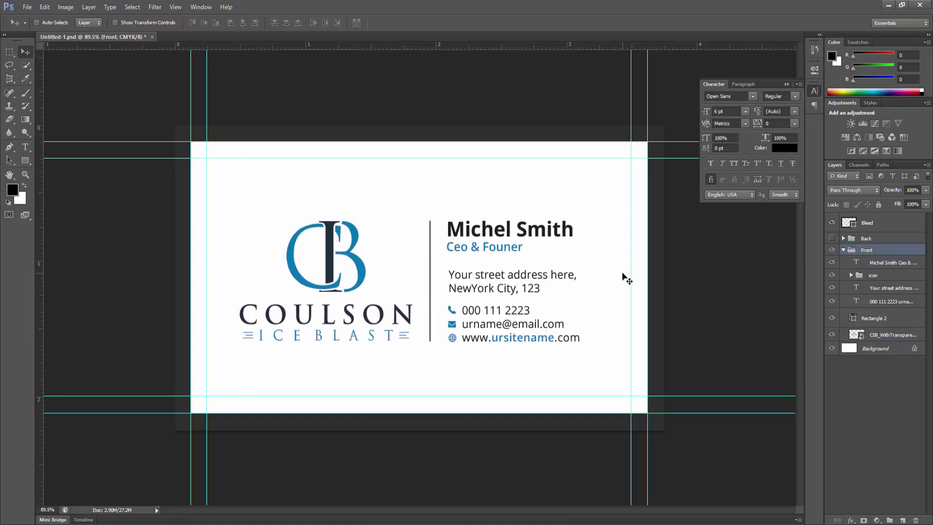
pyautogui.press('Up')
pyautogui.press('Up')
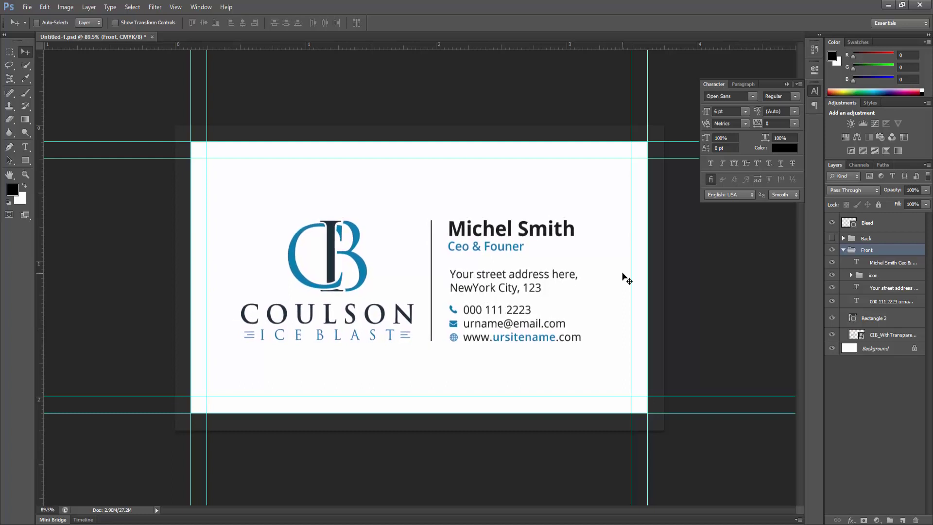
pyautogui.press('Up')
# Step: Fine-tune the Front group's position to mid-card and save Untitled-1.psd
pyautogui.press('Up')
pyautogui.press('Left')
pyautogui.press('Left')
pyautogui.press('Down')
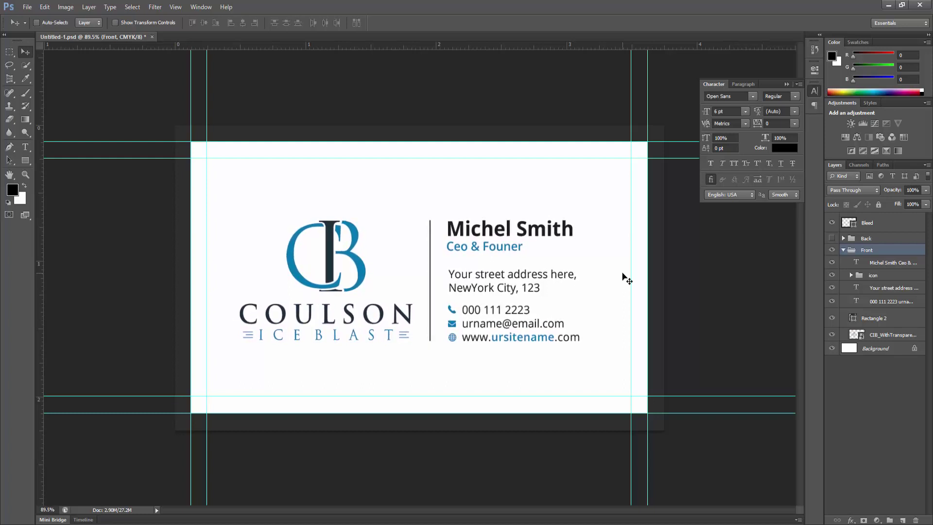
pyautogui.press('Left')
pyautogui.press('Up')
pyautogui.press('Left')
pyautogui.press('Left')
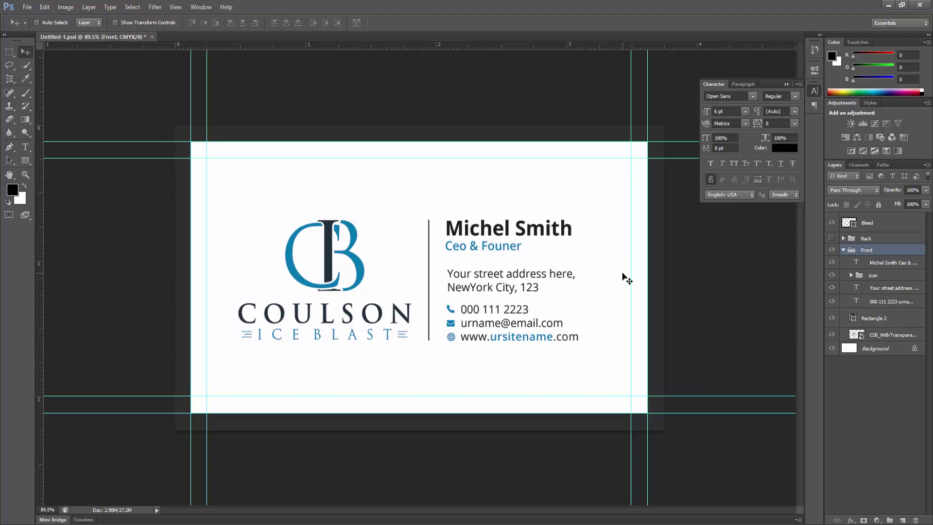
pyautogui.press('m')
pyautogui.hotkey('ctrl', 's')
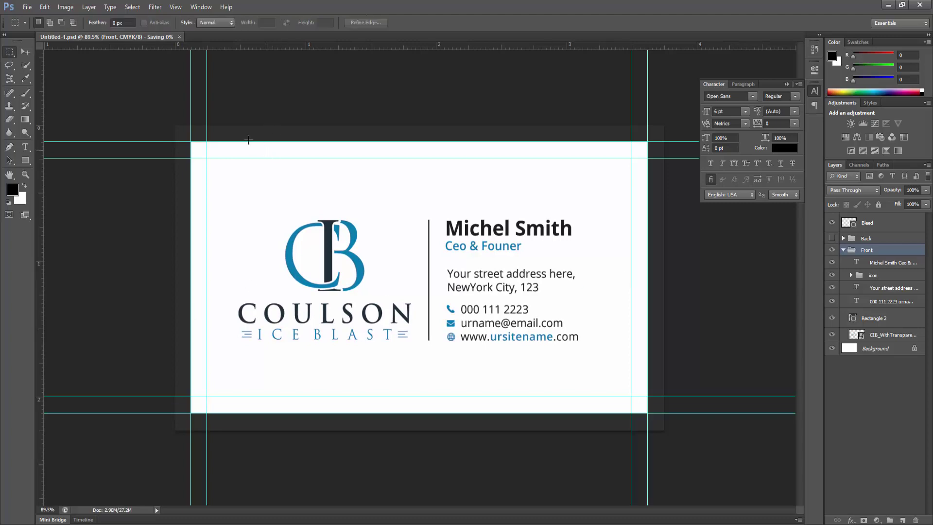
pyautogui.moveTo(246, 487)
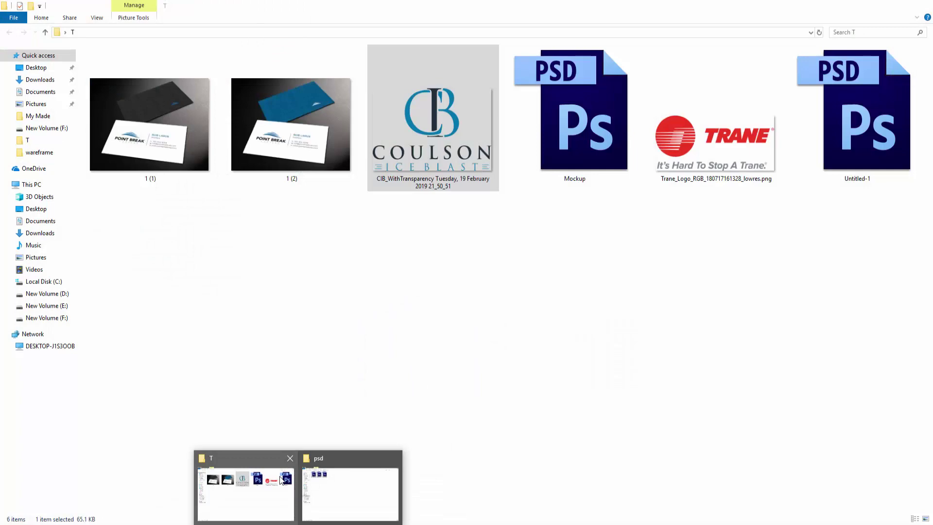
# Step: Open Mockup.psd from the T folder, then return to Untitled-1.psd
pyautogui.click(281, 481)
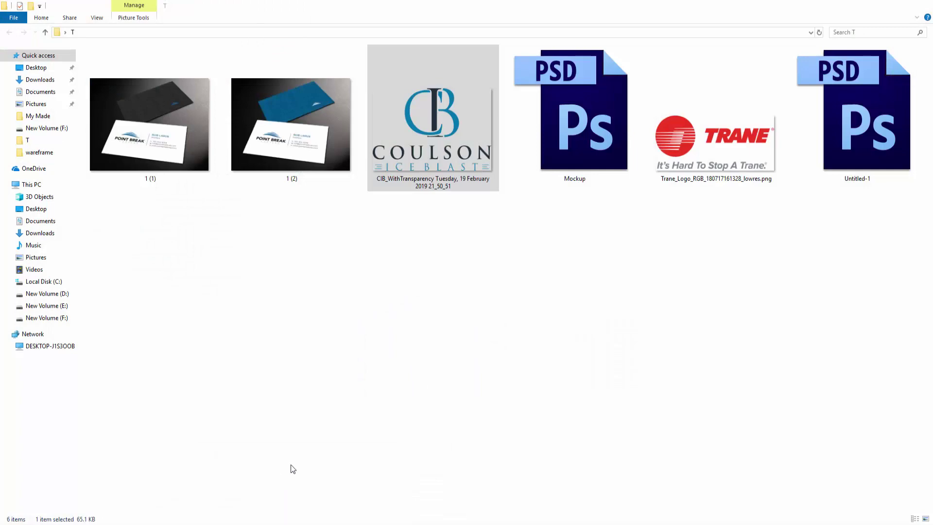
pyautogui.doubleClick(629, 122)
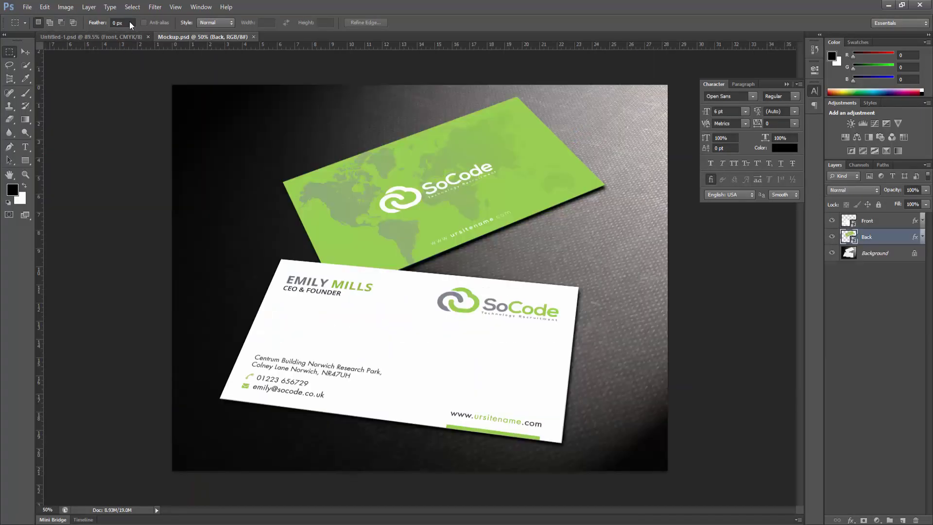
pyautogui.click(97, 37)
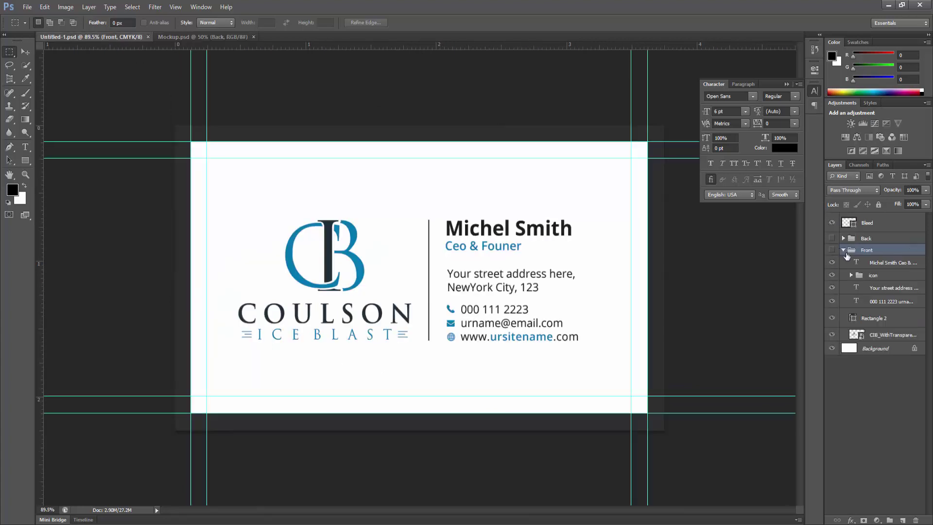
# Step: Hide the Front group, show the blue CB-pattern Back group, and marquee-select the whole card
pyautogui.click(832, 250)
pyautogui.click(832, 249)
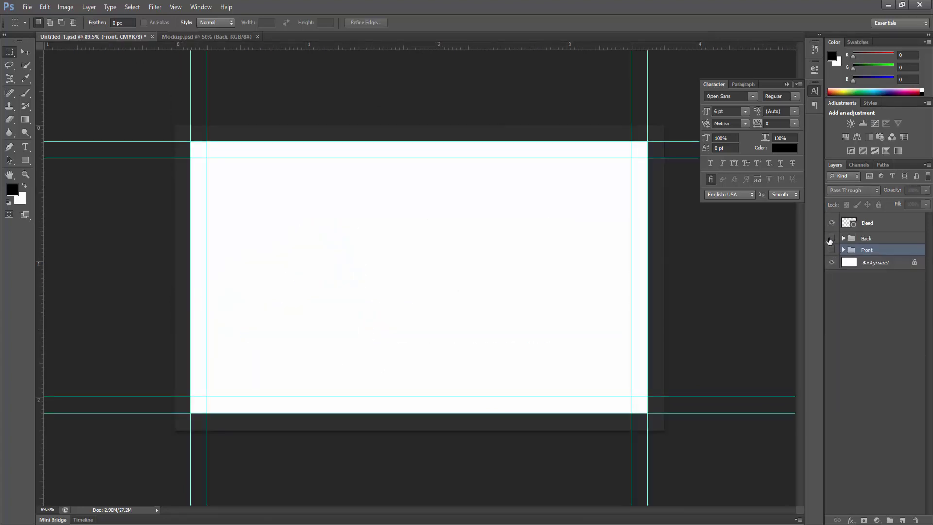
pyautogui.click(831, 239)
pyautogui.moveTo(190, 143); pyautogui.dragTo(649, 412)
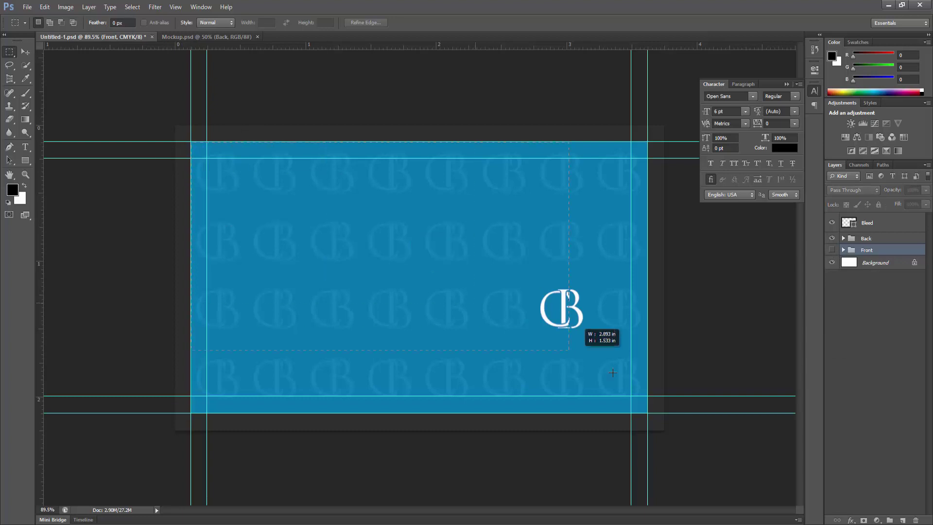
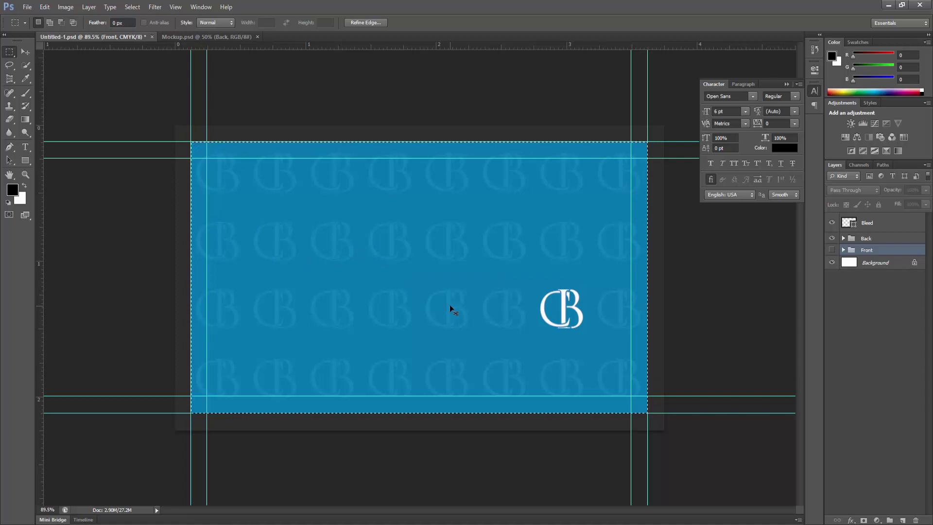
# Step: Refresh the mockup's back card smart object so it shows the blue back design
pyautogui.click(223, 39)
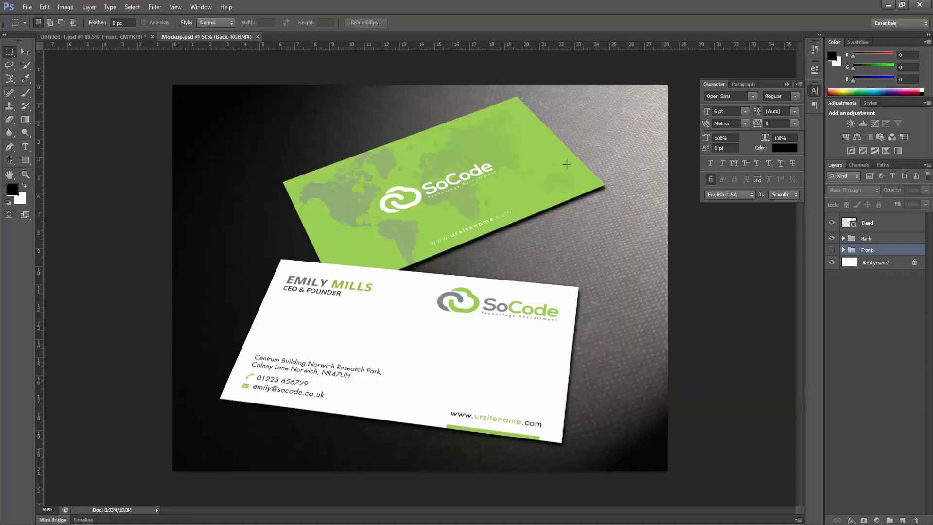
pyautogui.doubleClick(852, 243)
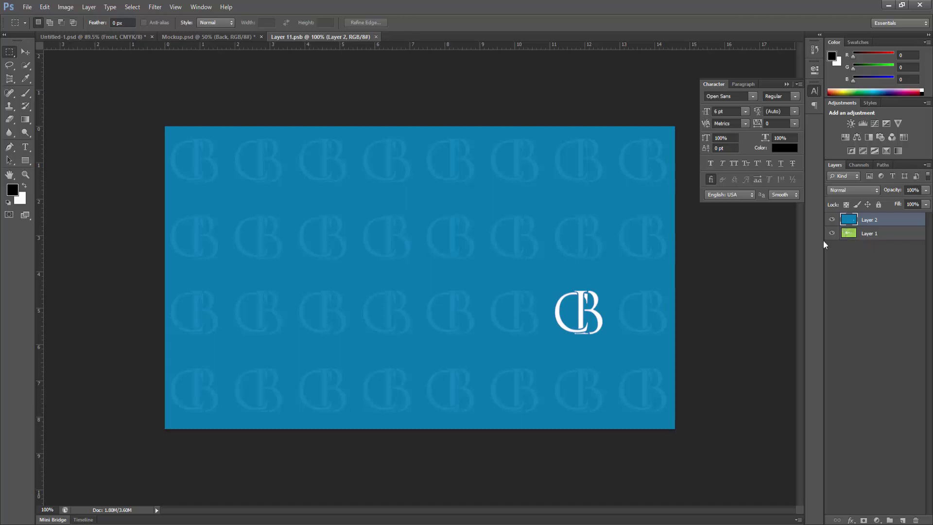
pyautogui.click(379, 36)
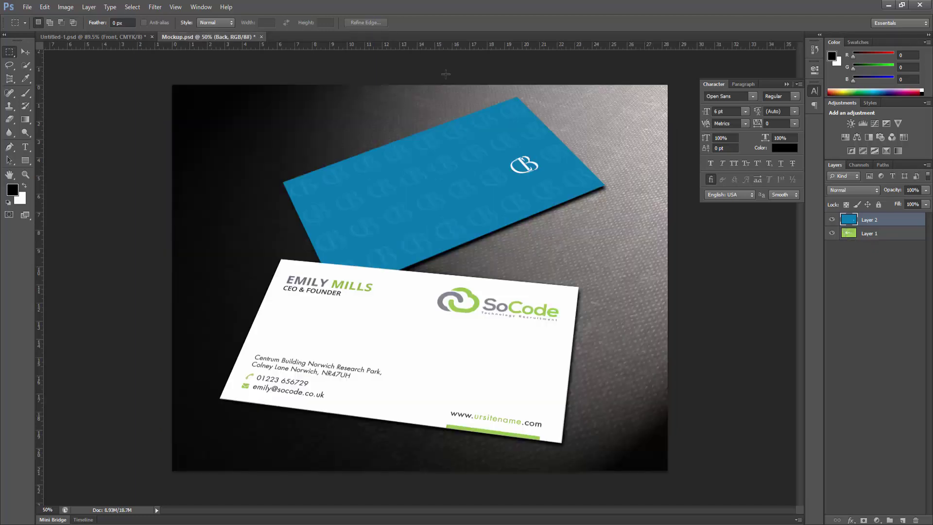
# Step: Hide the template's back side and refresh the mockup's front card with the Coulson design
pyautogui.click(92, 39)
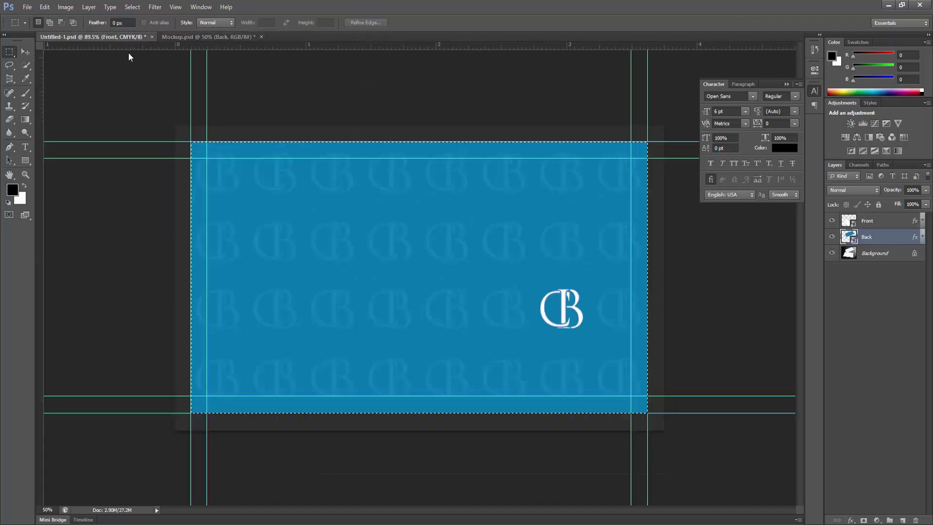
pyautogui.click(833, 238)
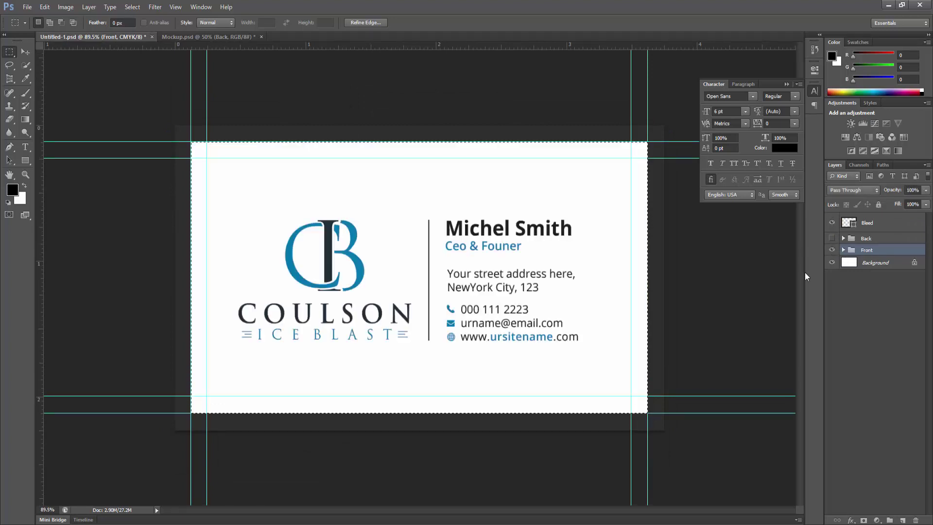
pyautogui.click(227, 36)
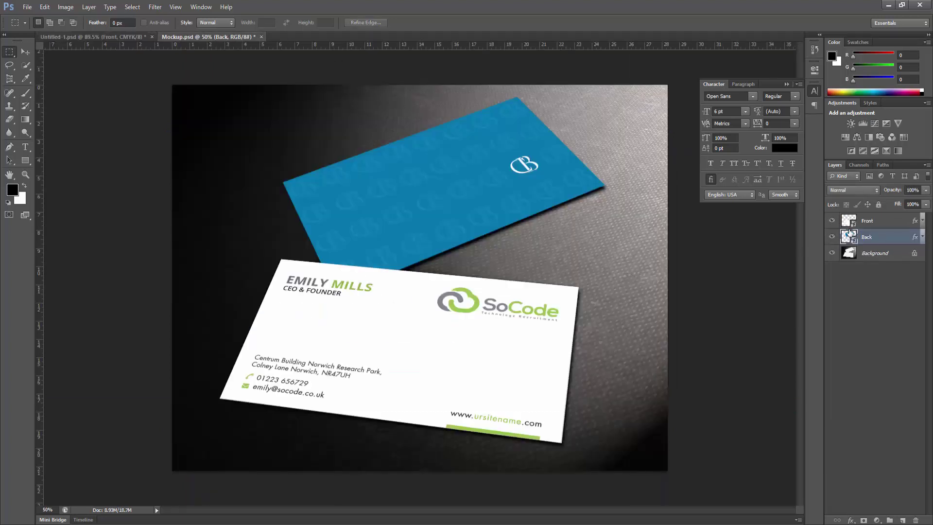
pyautogui.doubleClick(849, 221)
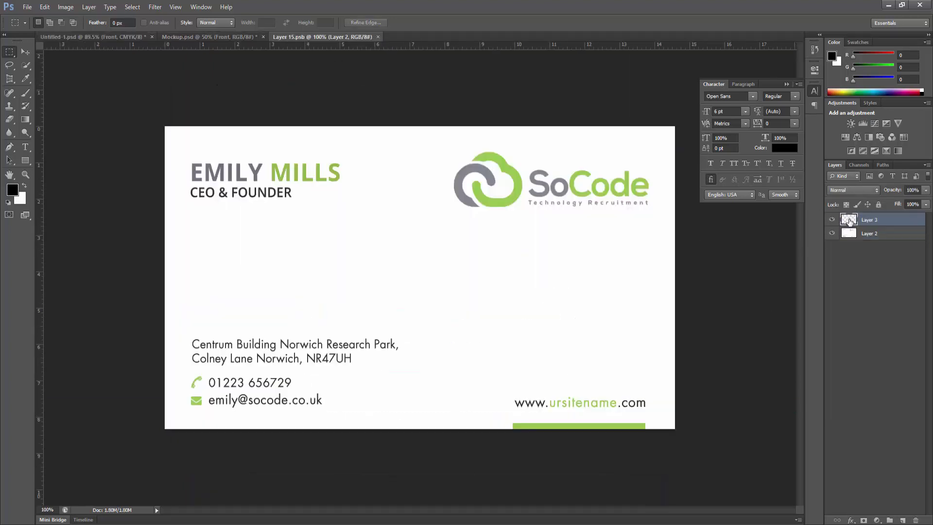
pyautogui.hotkey('ctrl', 'w')
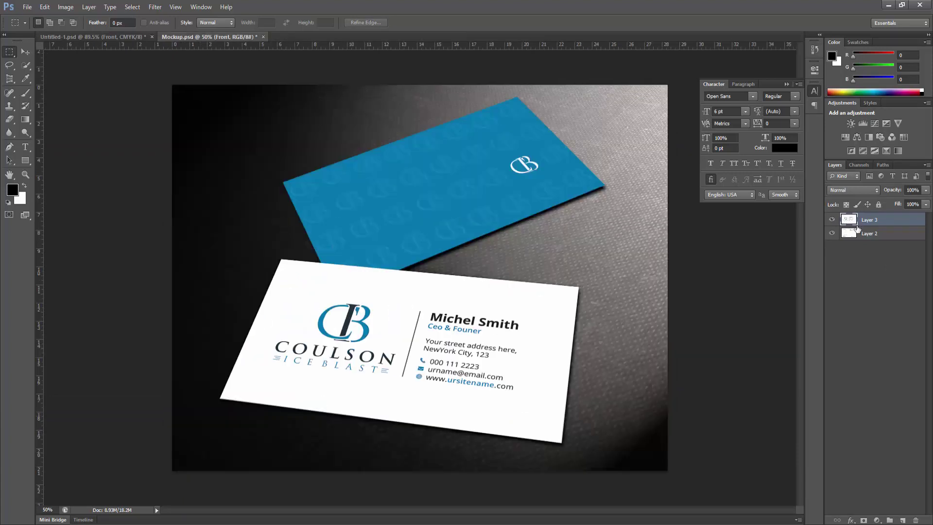
pyautogui.moveTo(463, 206); pyautogui.dragTo(453, 226)
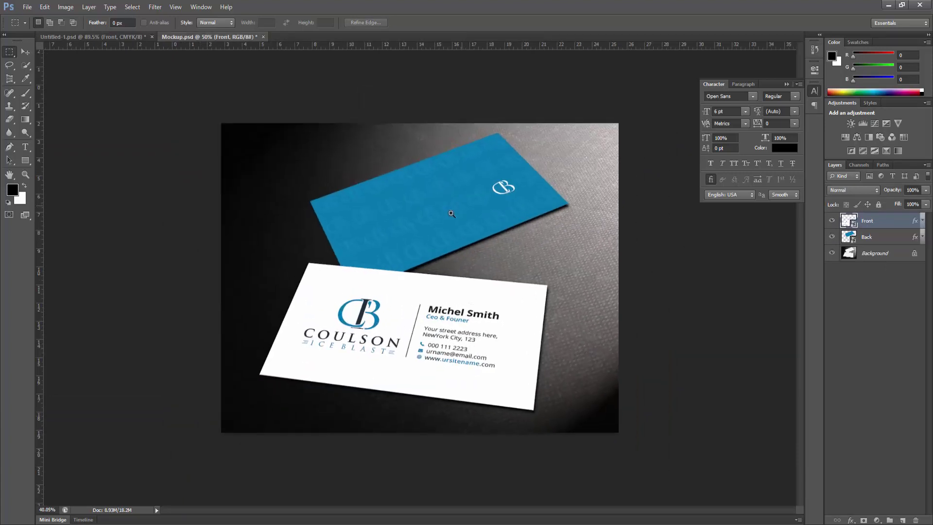
# Step: Open the 1 (1) reference mockup image from its folder into Photoshop
pyautogui.click(113, 38)
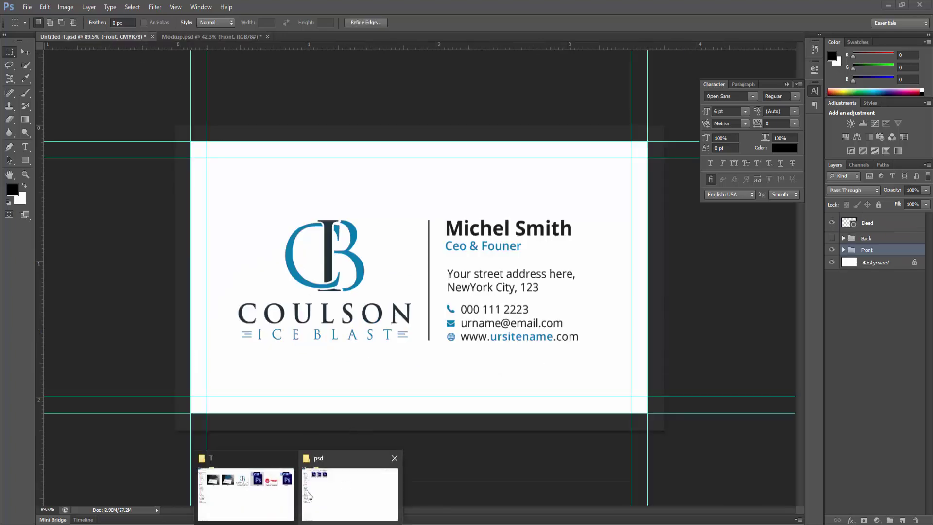
pyautogui.click(246, 493)
pyautogui.click(264, 142)
pyautogui.doubleClick(179, 111)
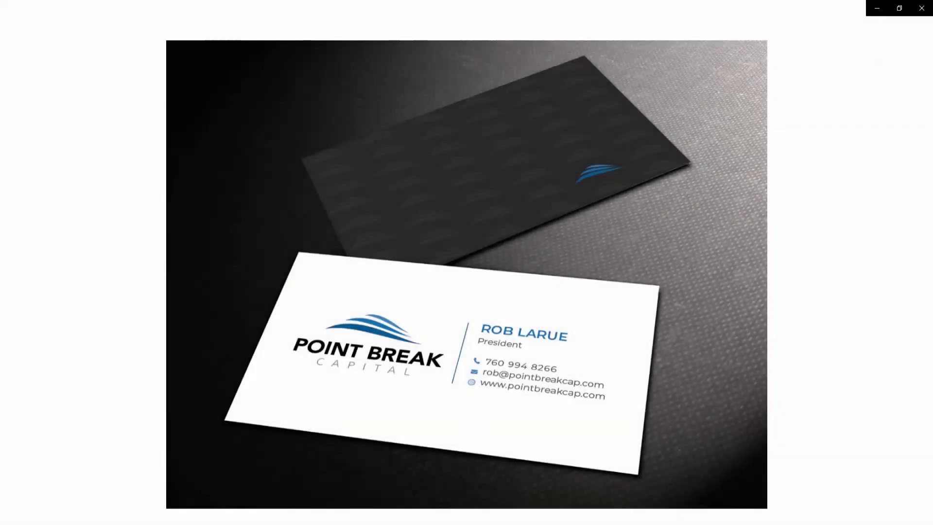
pyautogui.click(922, 8)
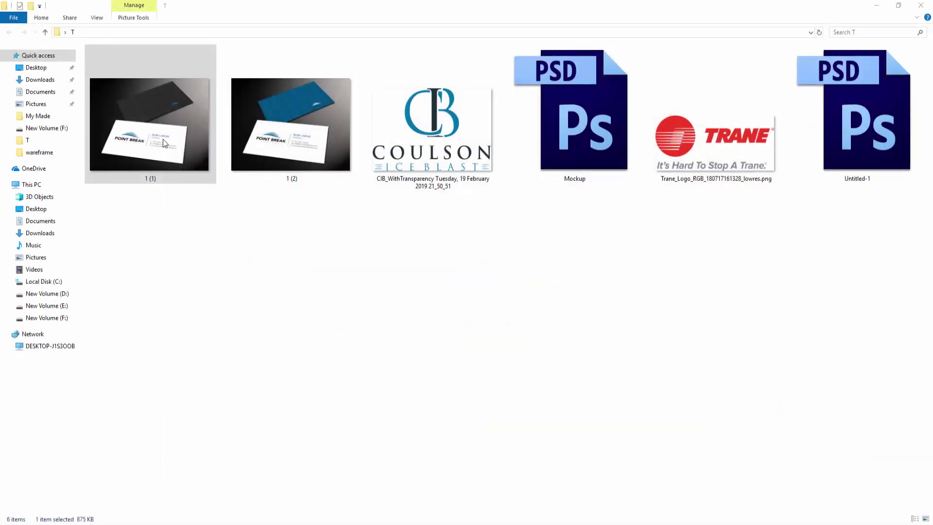
pyautogui.click(325, 505)
pyautogui.moveTo(327, 506); pyautogui.dragTo(340, 243)
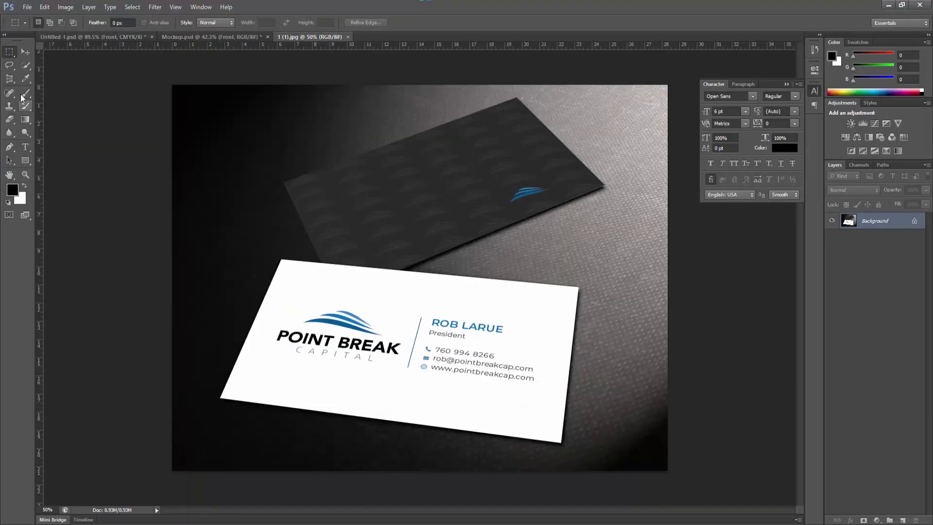
# Step: Sample the reference's dark grey and fill the card back's Rectangle 1 with #2a2a2a
pyautogui.press('i')
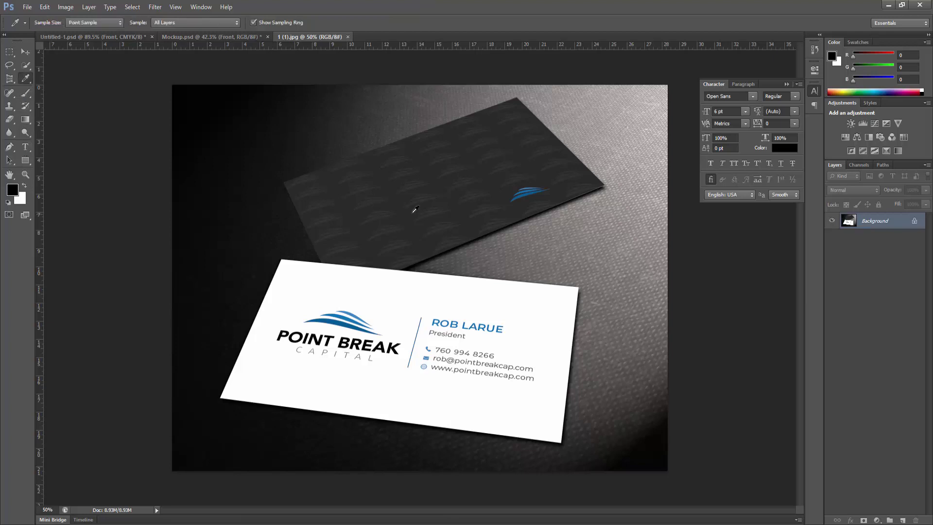
pyautogui.click(397, 193)
pyautogui.click(146, 37)
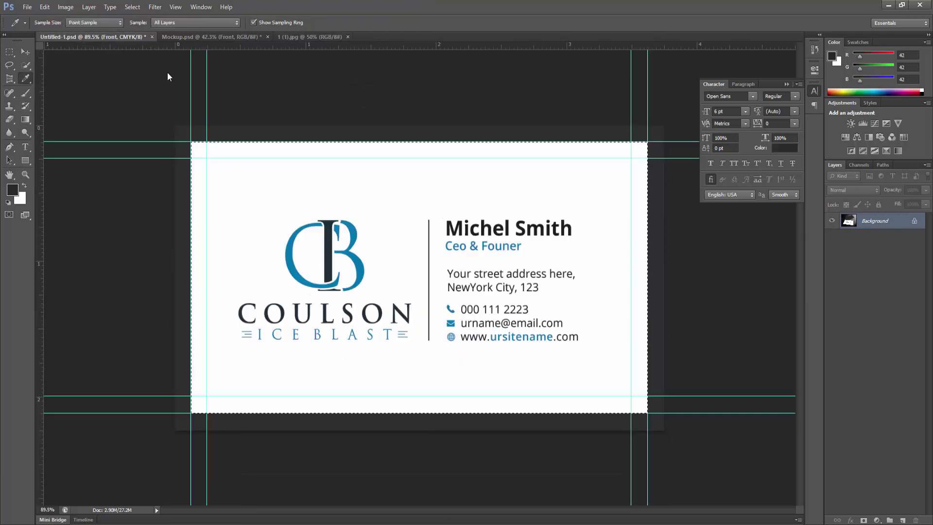
pyautogui.click(848, 246)
pyautogui.click(832, 250)
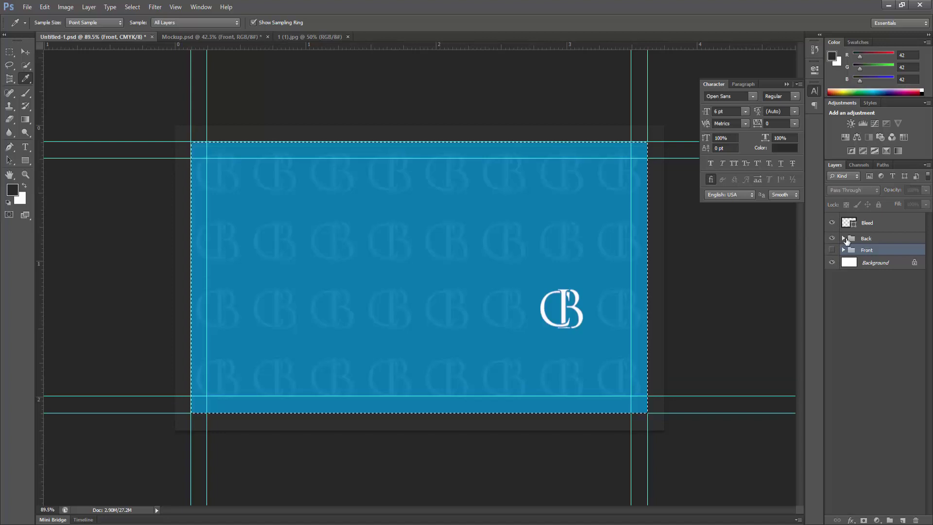
pyautogui.click(843, 239)
pyautogui.click(862, 318)
pyautogui.doubleClick(861, 319)
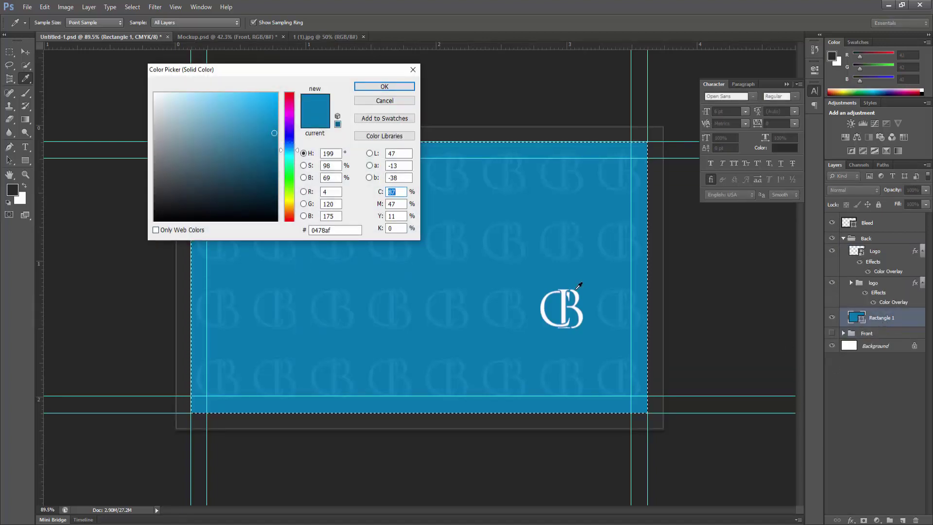
pyautogui.click(73, 195)
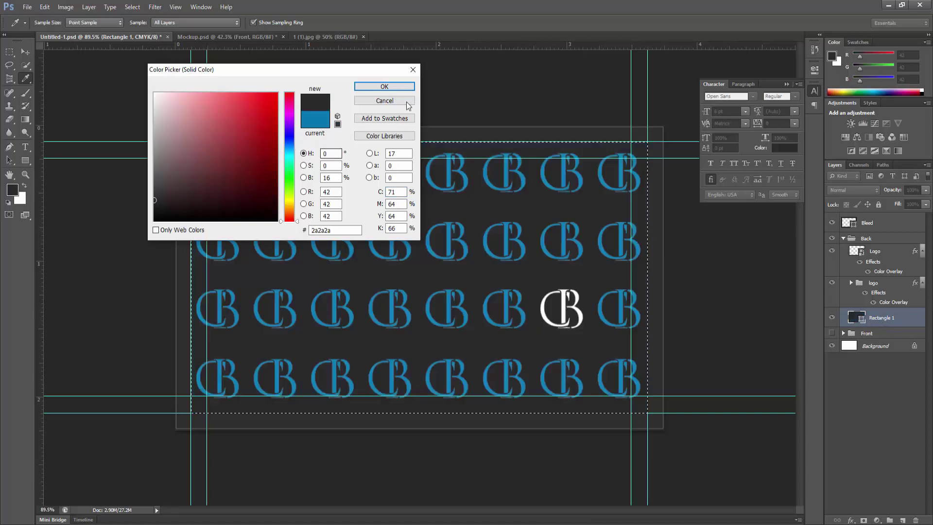
pyautogui.click(384, 87)
# Step: Give the logo pattern group a #333333 Color Overlay and disable the main Logo layer's effects
pyautogui.click(848, 284)
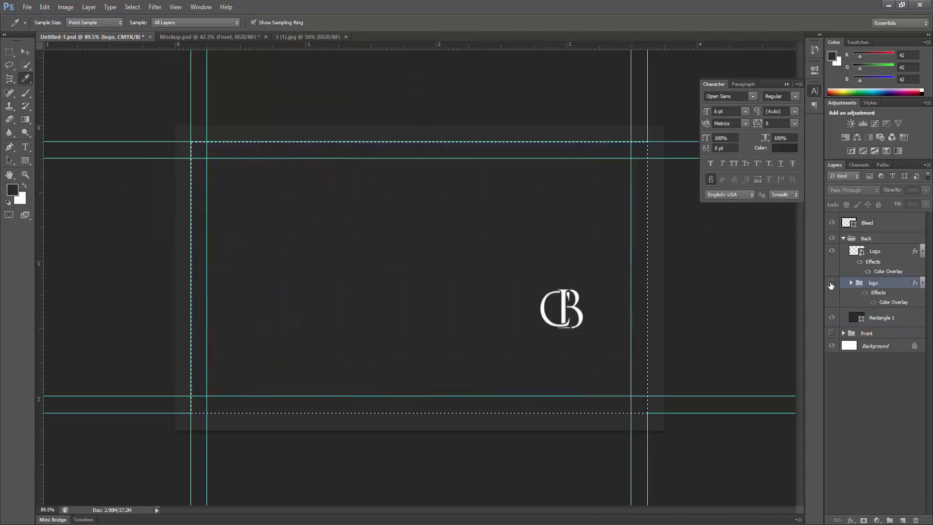
pyautogui.click(832, 283)
pyautogui.doubleClick(894, 302)
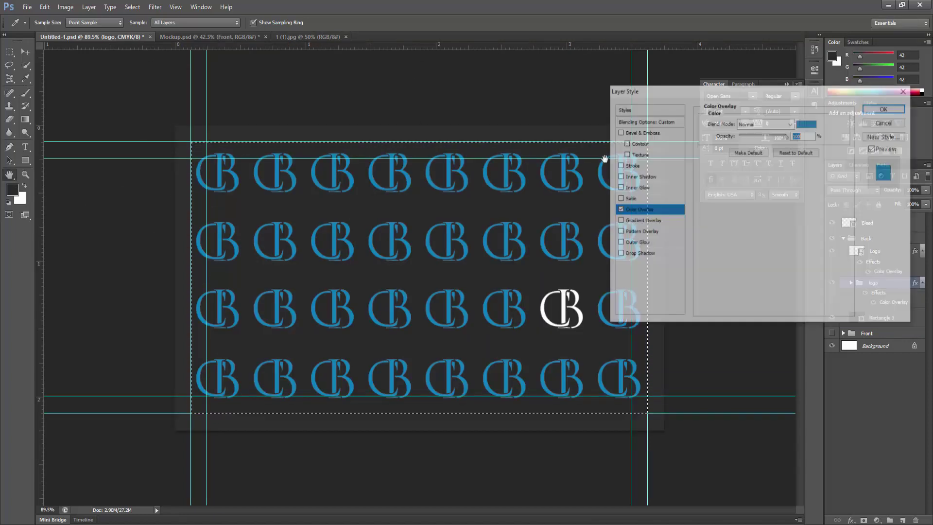
pyautogui.click(808, 123)
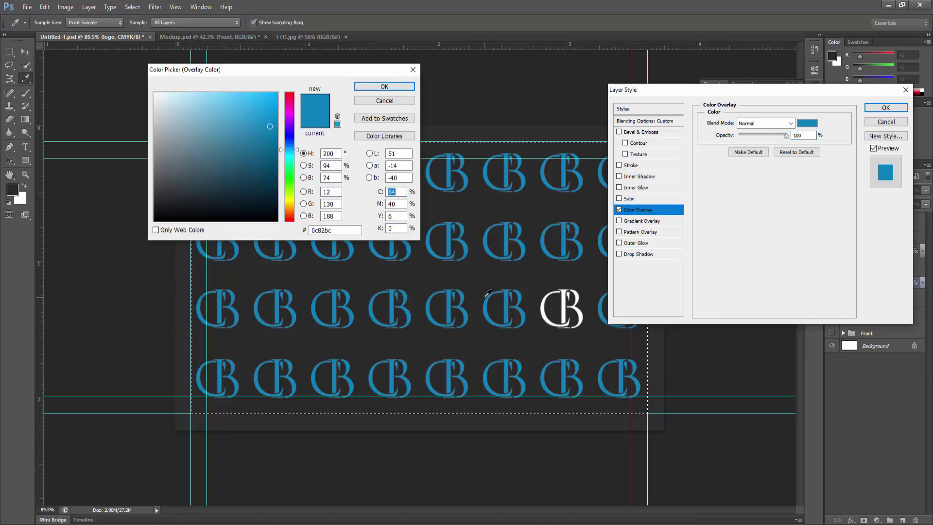
pyautogui.click(486, 296)
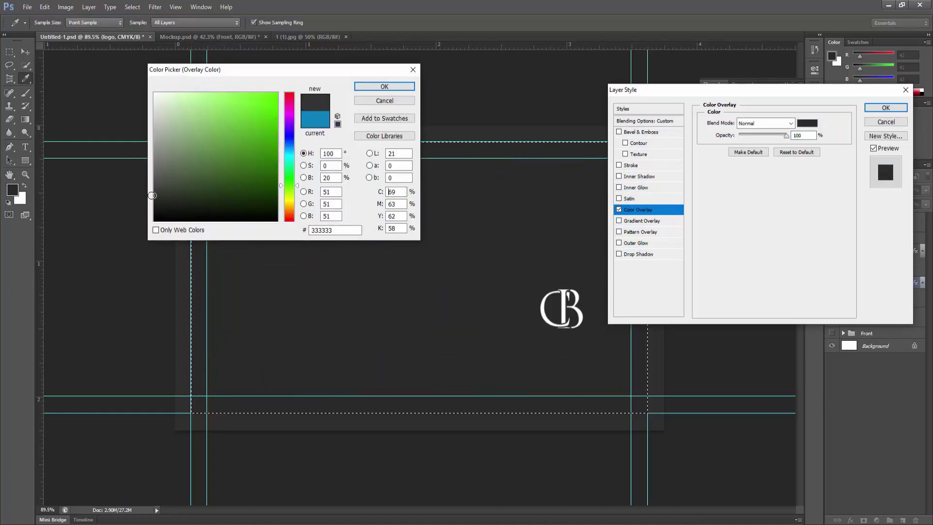
pyautogui.click(384, 87)
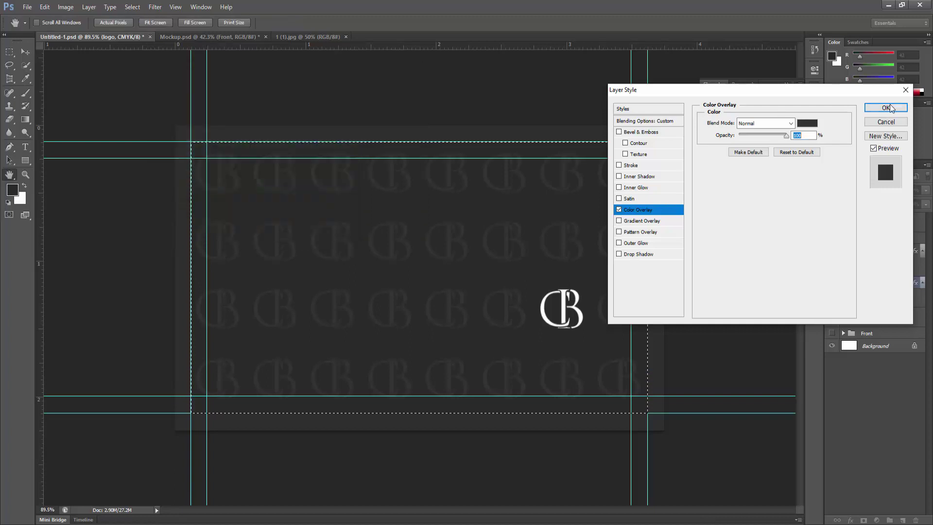
pyautogui.click(886, 108)
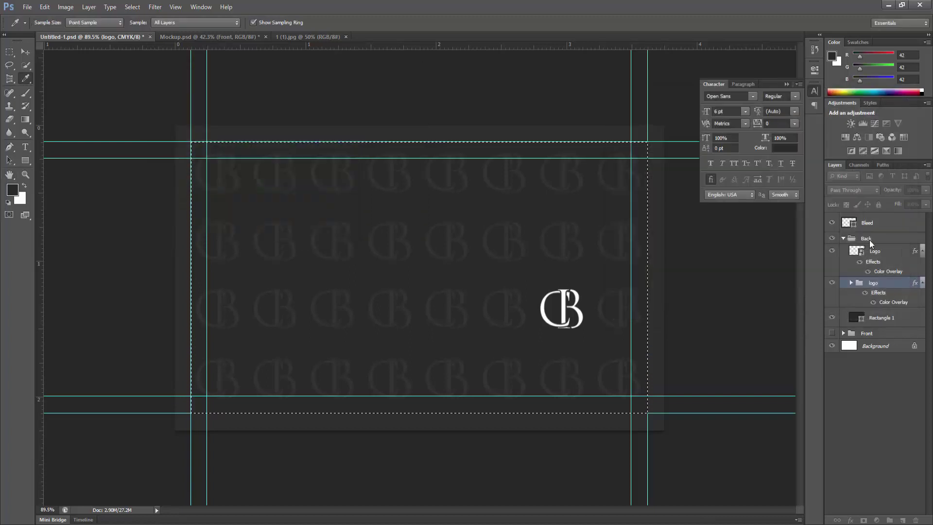
pyautogui.click(860, 263)
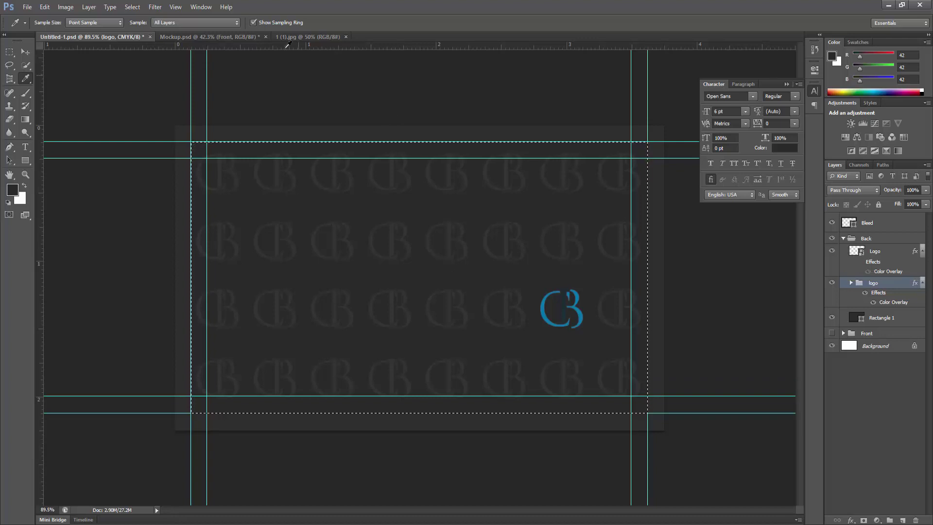
pyautogui.click(231, 41)
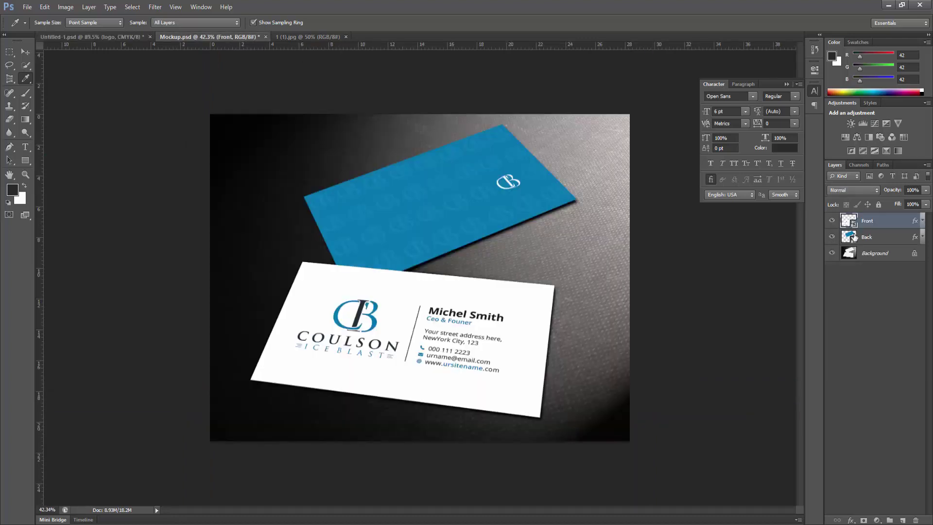
# Step: Save the mockup's Back smart object to show the dark patterned back, then return to Untitled-1
pyautogui.click(854, 237)
pyautogui.doubleClick(854, 237)
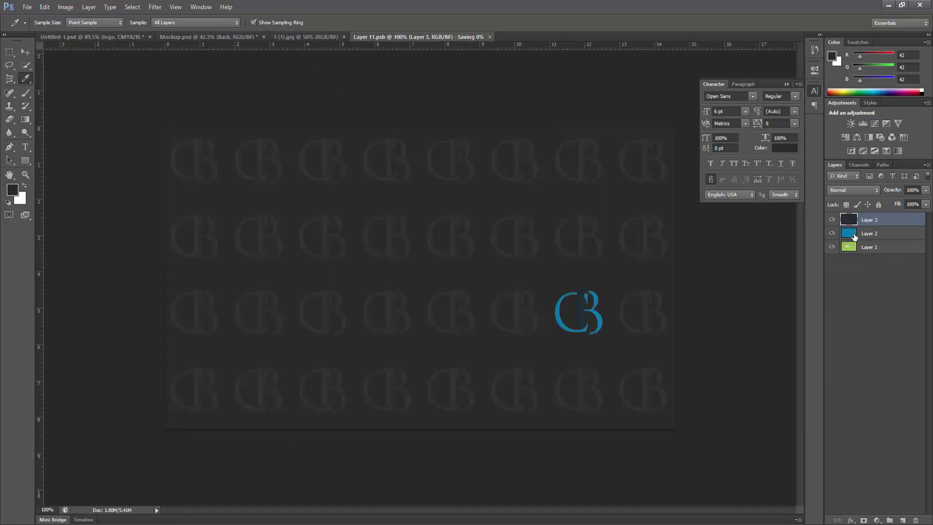
pyautogui.hotkey('ctrl', 'w')
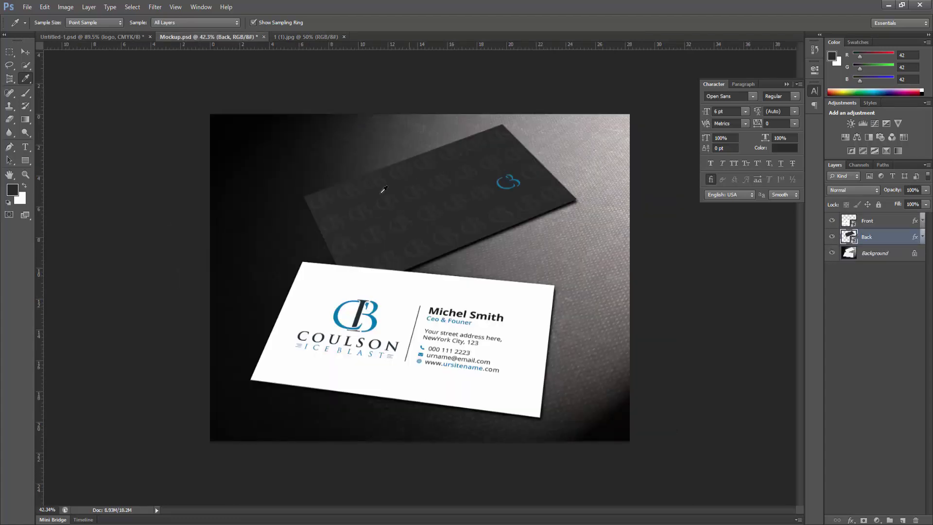
pyautogui.hotkey('ctrl', '0')
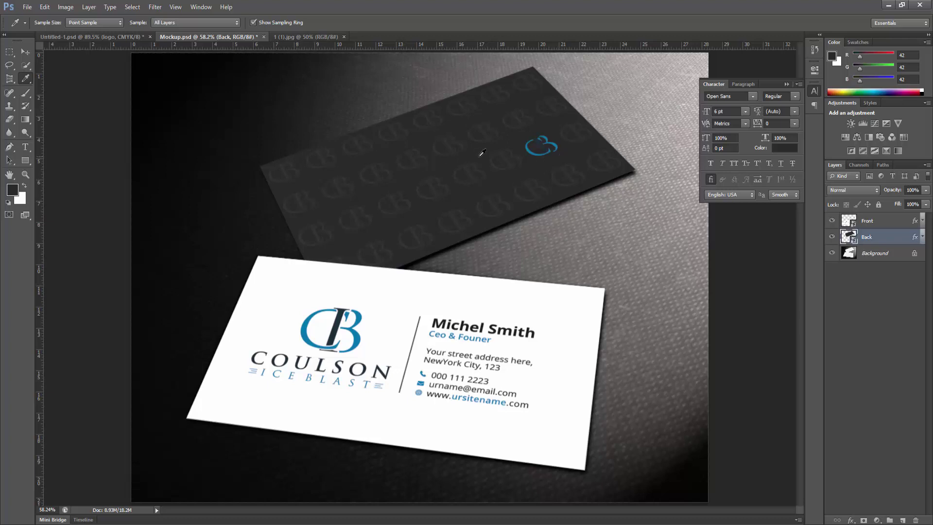
pyautogui.scroll(-2, 467, 194)
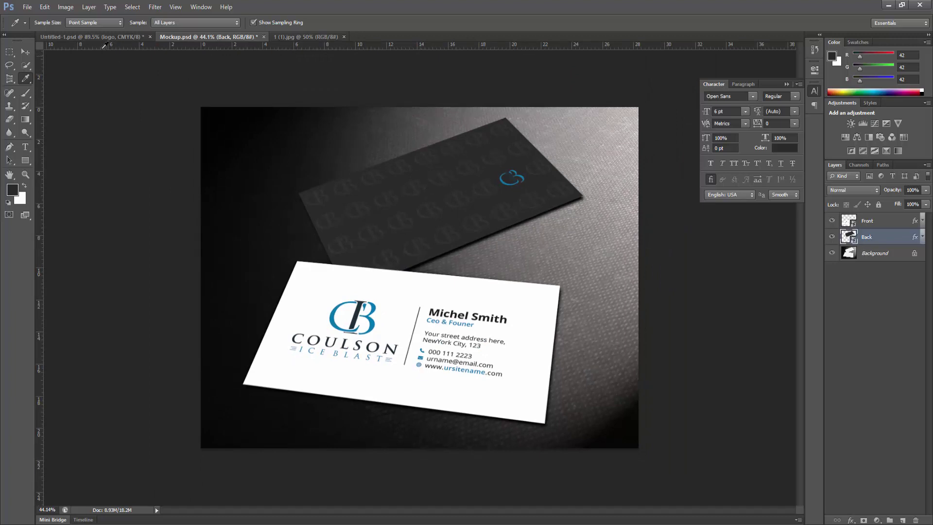
pyautogui.click(87, 36)
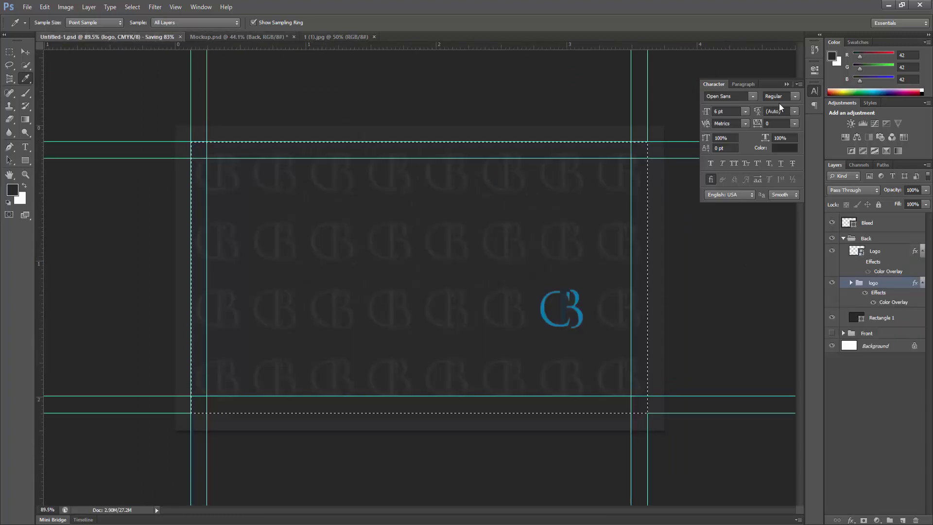
pyautogui.click(815, 90)
# Step: Bring the Trane logo file into Photoshop and cut out its red circle emblem
pyautogui.hotkey('ctrl', 'd')
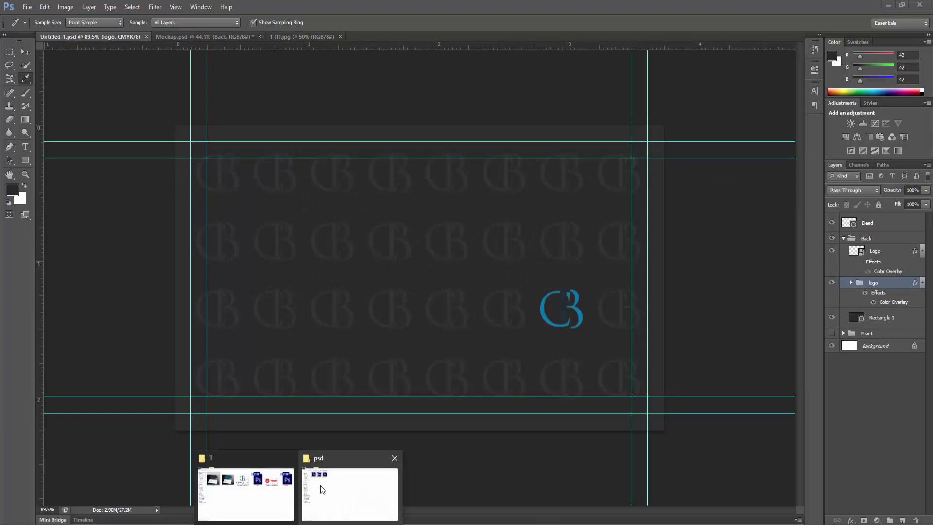
pyautogui.click(319, 485)
pyautogui.moveTo(712, 146)
pyautogui.mouseDown()
pyautogui.moveTo(325, 523)
pyautogui.moveTo(361, 272)
pyautogui.mouseUp()
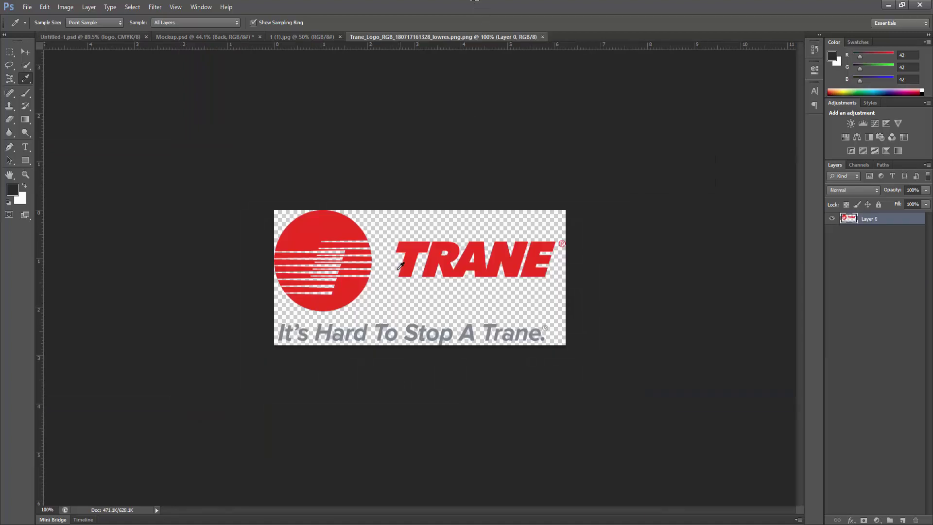
pyautogui.press('m')
pyautogui.moveTo(275, 204); pyautogui.dragTo(376, 315)
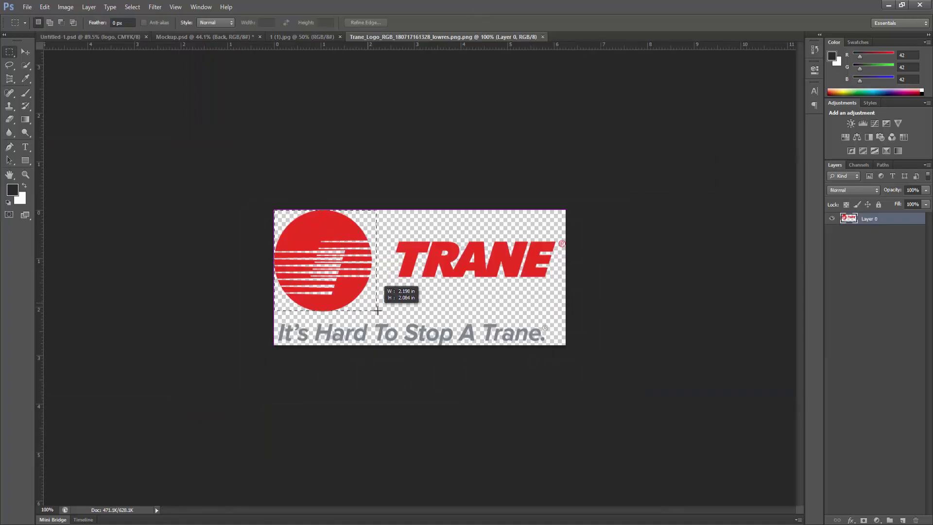
pyautogui.press('Delete')
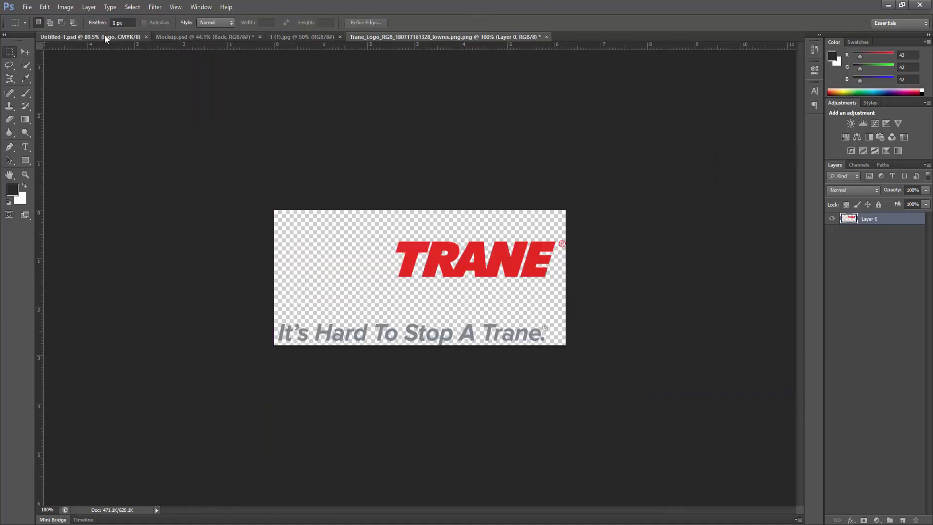
# Step: Paste the red circle emblem into the card back's Logo smart object
pyautogui.click(104, 36)
pyautogui.click(861, 253)
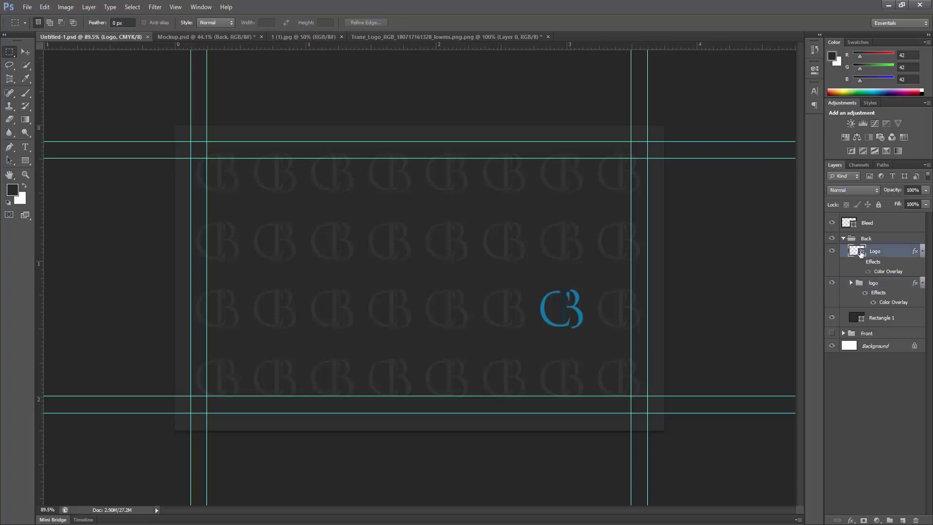
pyautogui.doubleClick(858, 251)
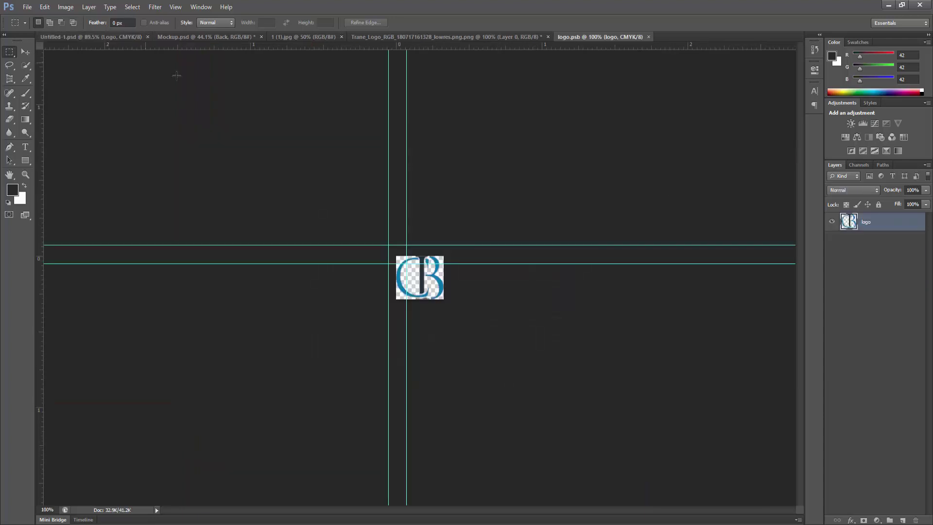
pyautogui.hotkey('ctrl', 'w')
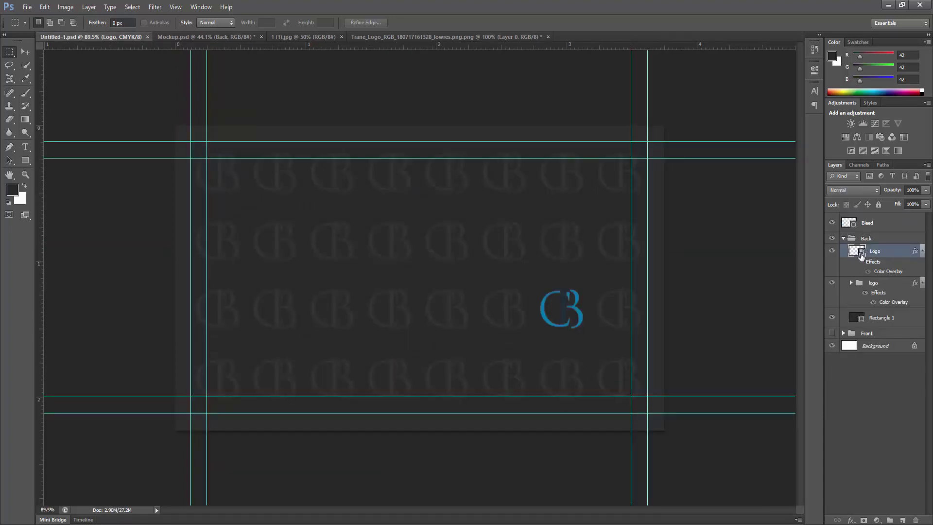
pyautogui.doubleClick(859, 251)
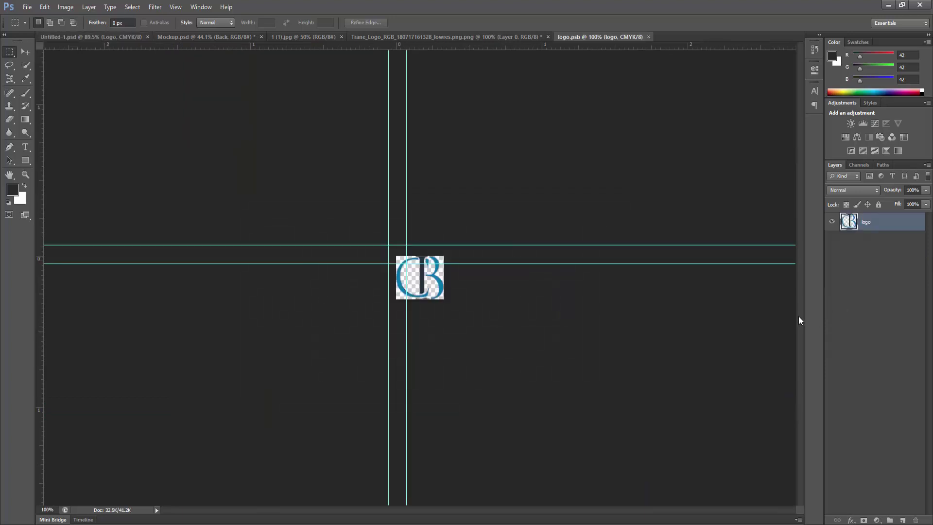
pyautogui.hotkey('ctrl', ';')
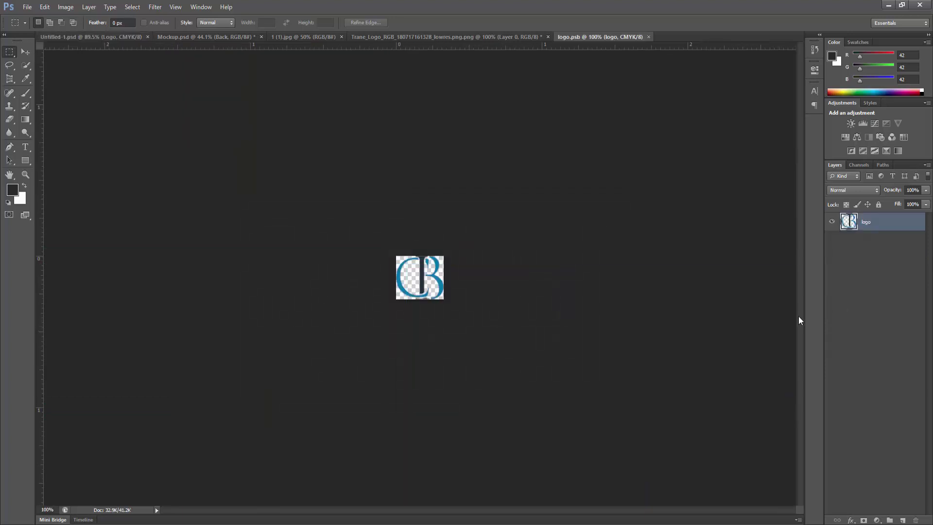
pyautogui.hotkey('ctrl', 'v')
# Step: Free Transform the red emblem to cover the old CB logo
pyautogui.hotkey('ctrl', 't')
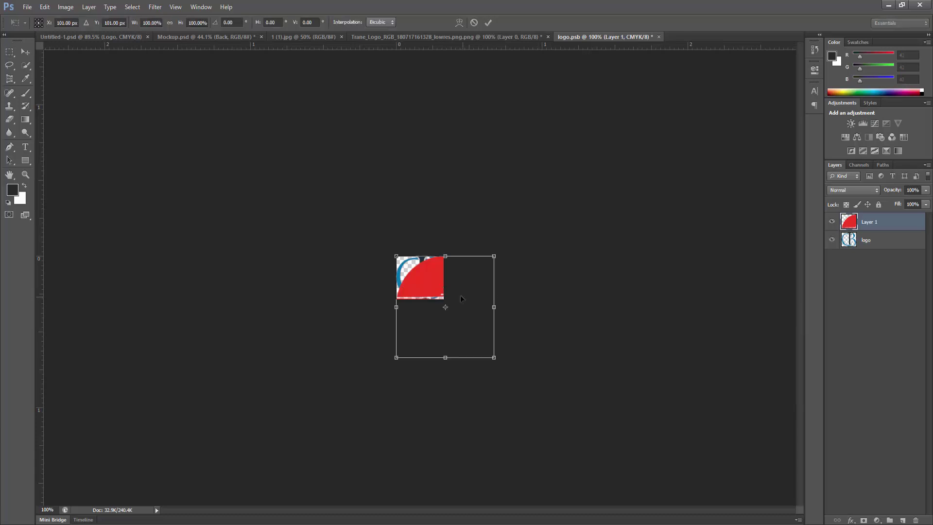
pyautogui.scroll(5, 538, 296)
pyautogui.moveTo(725, 189); pyautogui.dragTo(590, 330)
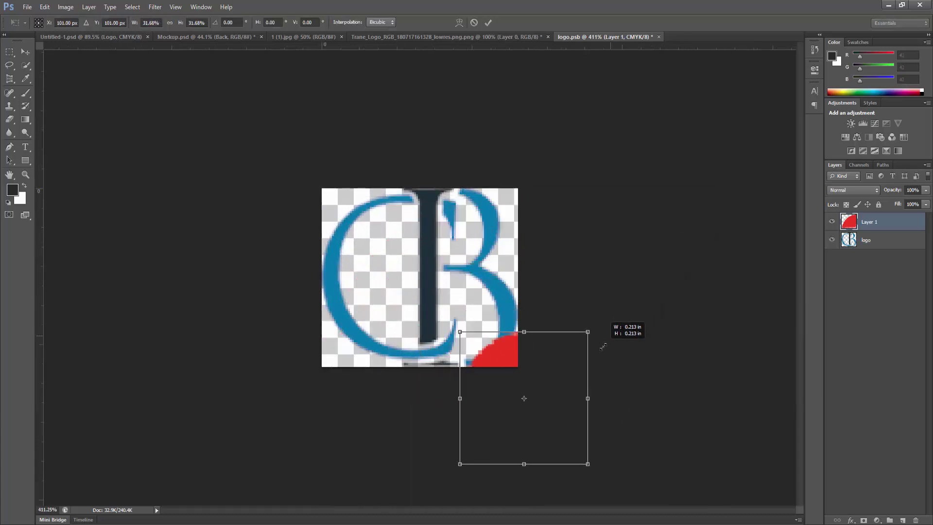
pyautogui.moveTo(535, 370); pyautogui.dragTo(442, 235)
pyautogui.moveTo(513, 190); pyautogui.dragTo(521, 195)
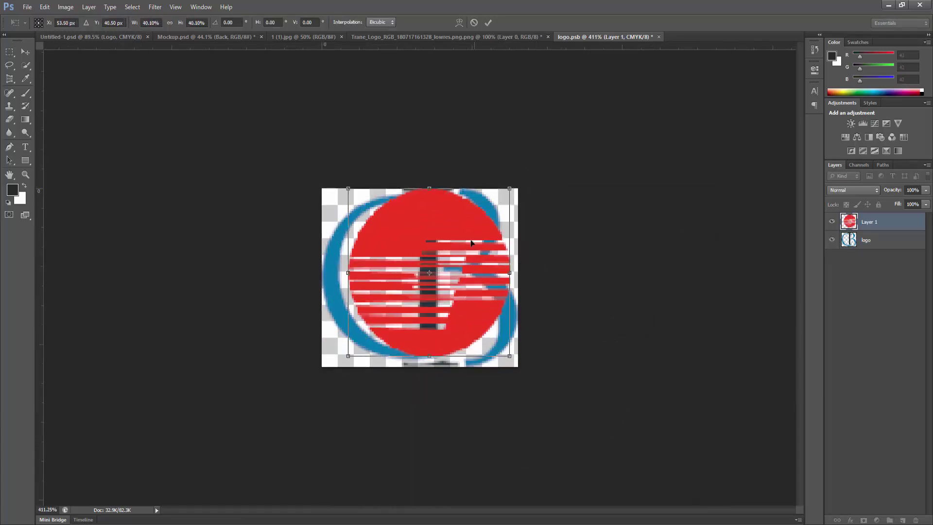
pyautogui.hotkey('ctrl', 'z')
pyautogui.press('Return')
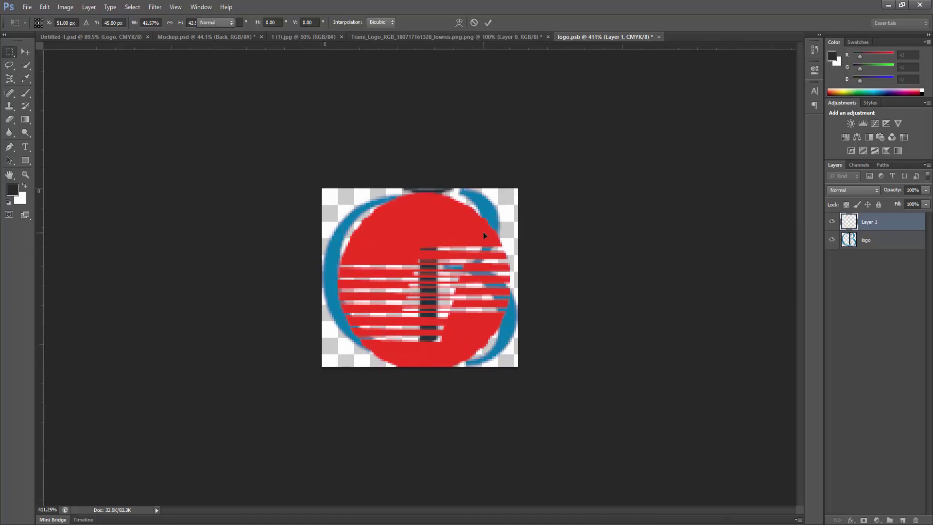
# Step: Delete the old CB logo layer, then save and close the logo contents
pyautogui.click(832, 239)
pyautogui.click(870, 241)
pyautogui.press('Delete')
pyautogui.hotkey('ctrl', 's')
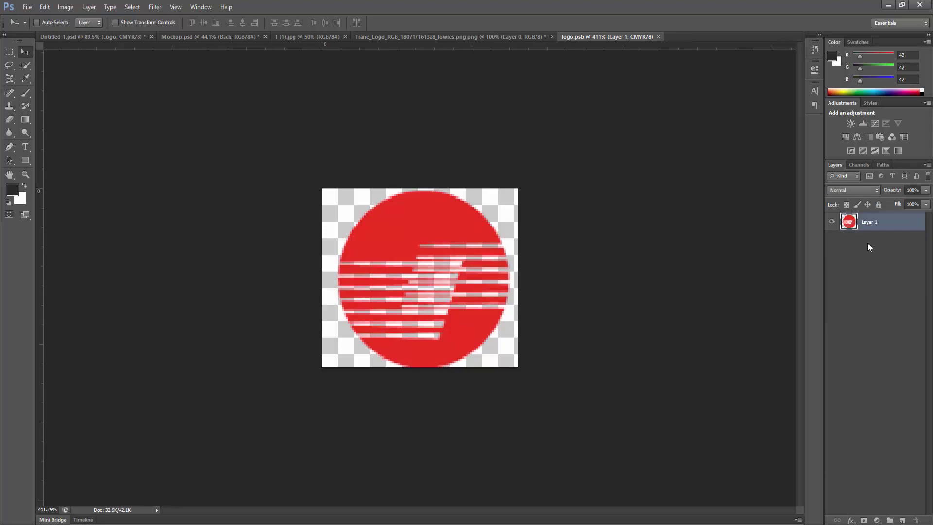
pyautogui.hotkey('ctrl', 'w')
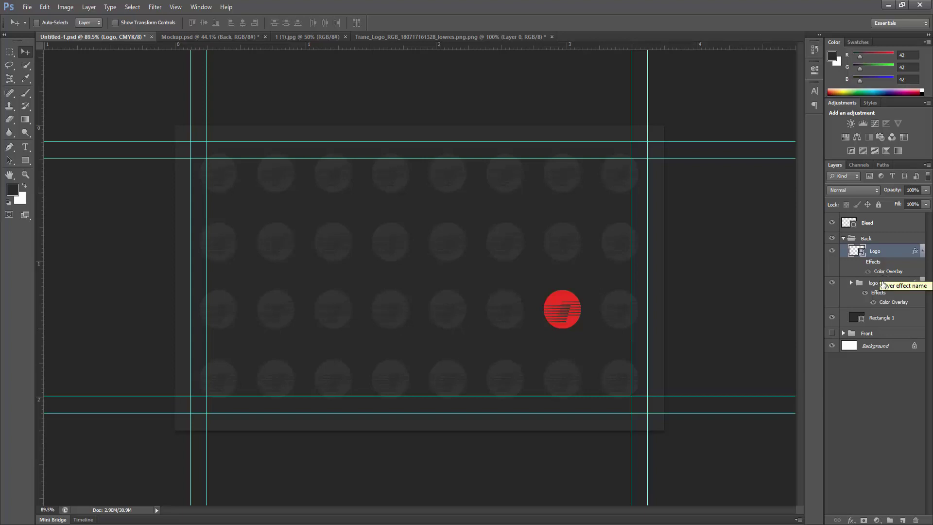
pyautogui.click(860, 318)
pyautogui.doubleClick(860, 319)
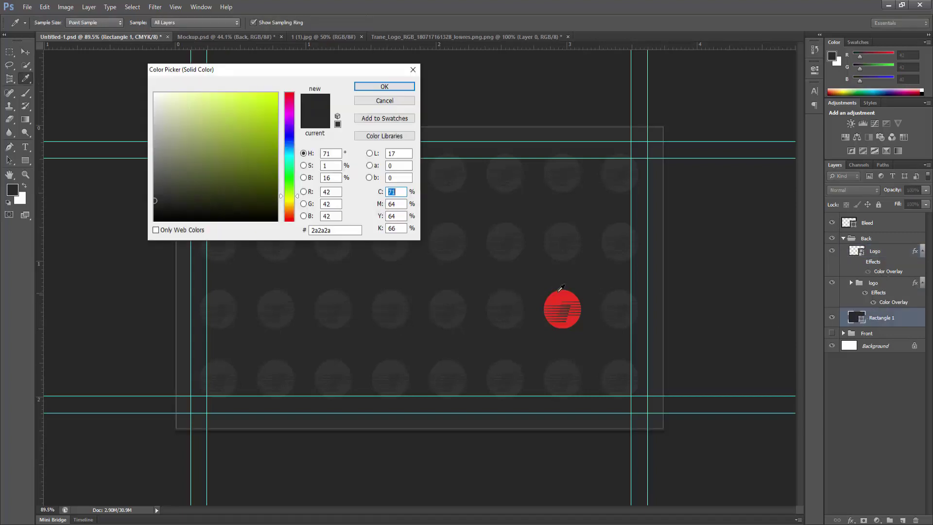
pyautogui.click(560, 307)
pyautogui.click(380, 88)
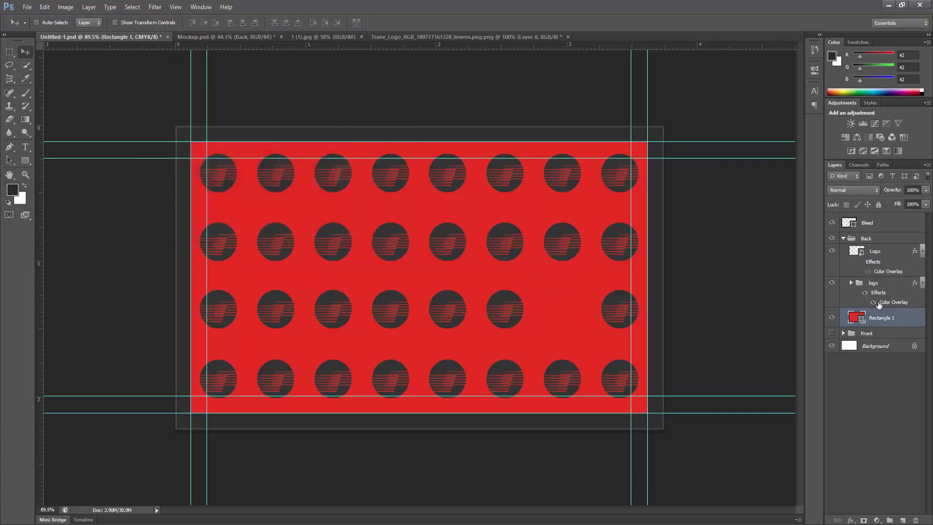
pyautogui.click(875, 282)
pyautogui.doubleClick(894, 302)
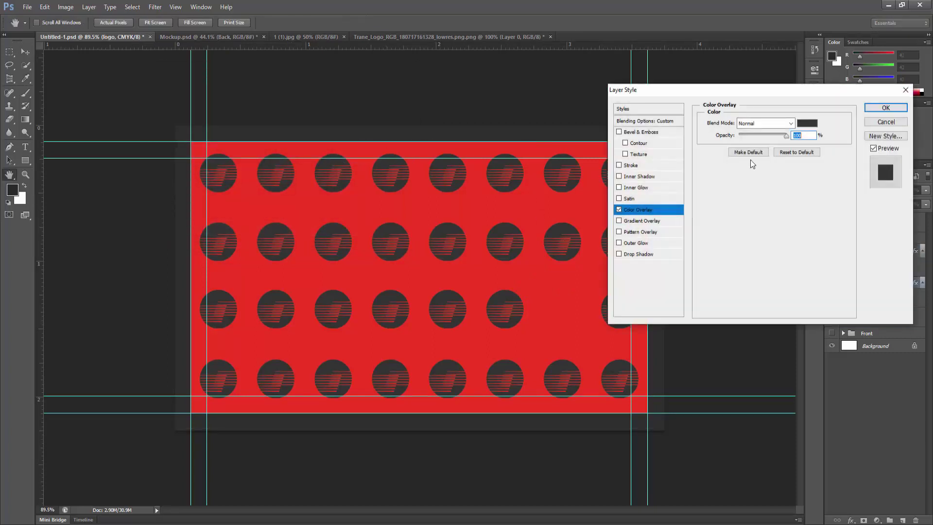
pyautogui.click(807, 123)
pyautogui.click(337, 248)
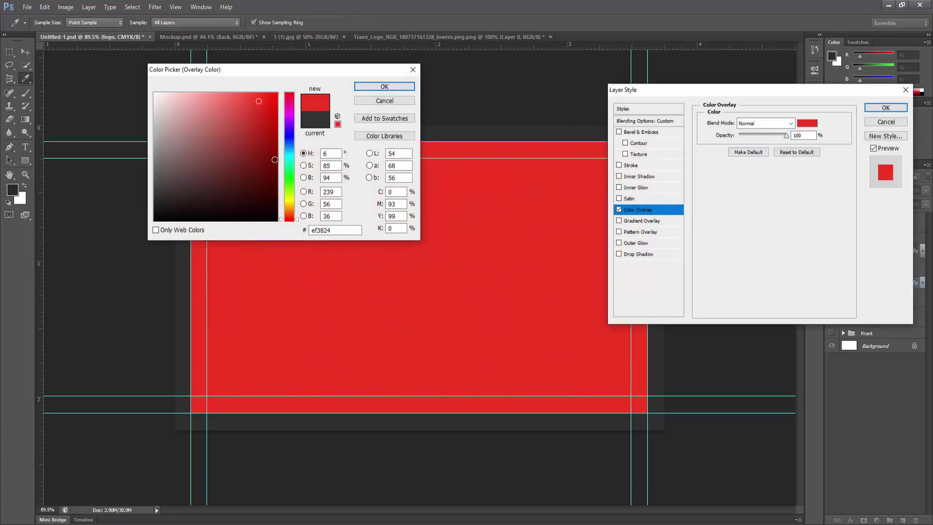
pyautogui.click(246, 97)
pyautogui.click(252, 100)
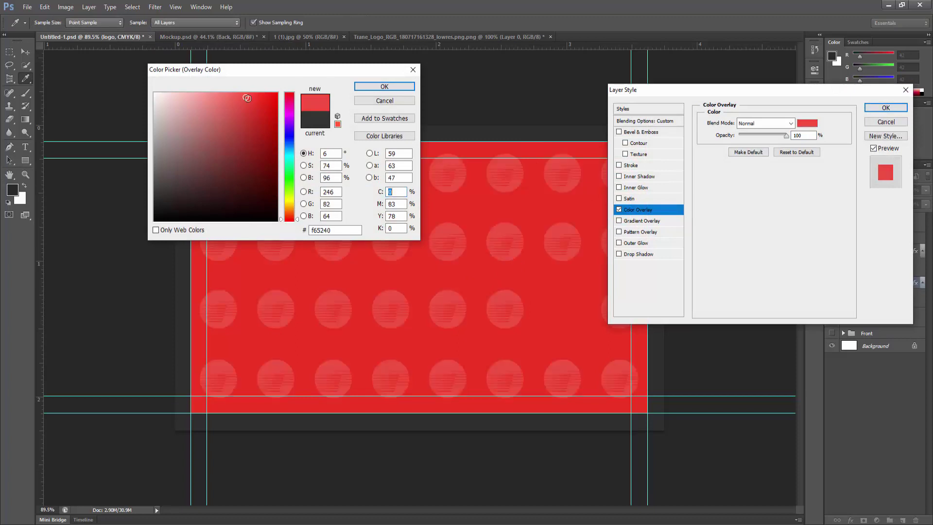
pyautogui.click(384, 87)
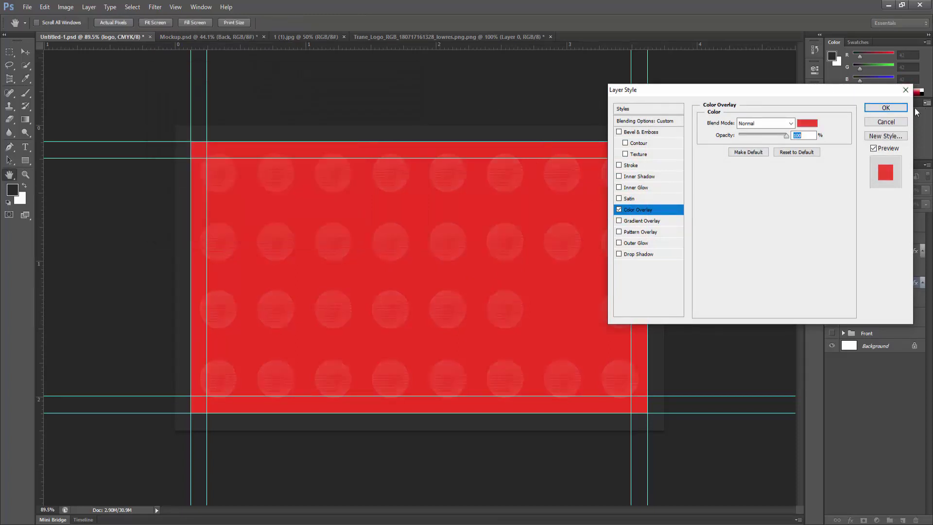
pyautogui.click(886, 107)
pyautogui.click(868, 271)
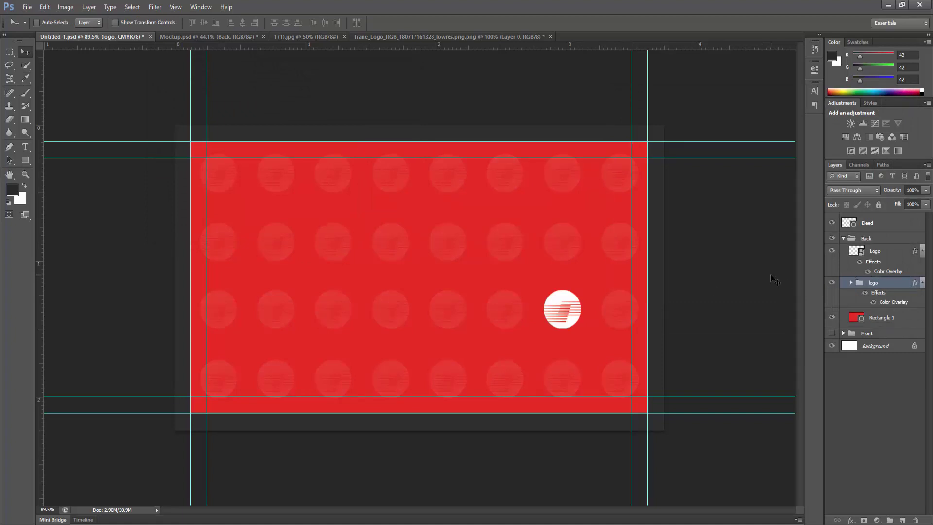
pyautogui.hotkey('ctrl', 'alt', 'z')
pyautogui.hotkey('ctrl', 'alt', 'z')
pyautogui.hotkey('ctrl', 'alt', 'z')
pyautogui.hotkey('ctrl', 'alt', 'z')
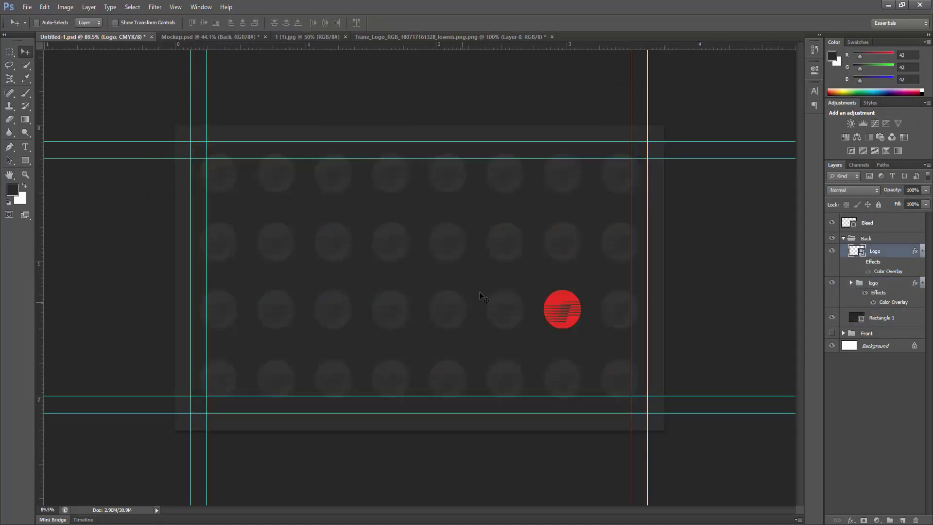
pyautogui.press('m')
# Step: Update the mockup's Back smart object with the red-emblem card back, then return to Untitled-1
pyautogui.moveTo(191, 142)
pyautogui.mouseDown()
pyautogui.moveTo(644, 396)
pyautogui.moveTo(647, 413)
pyautogui.mouseUp()
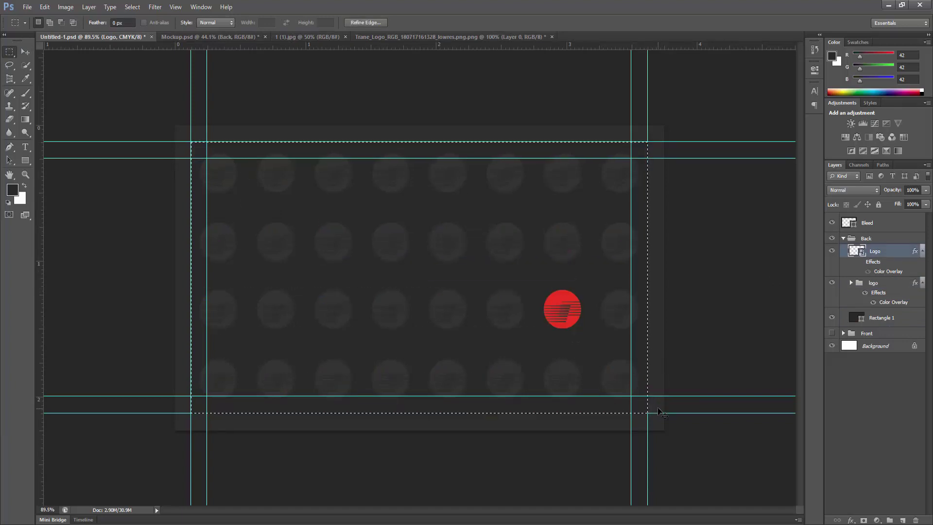
pyautogui.click(288, 41)
pyautogui.click(244, 36)
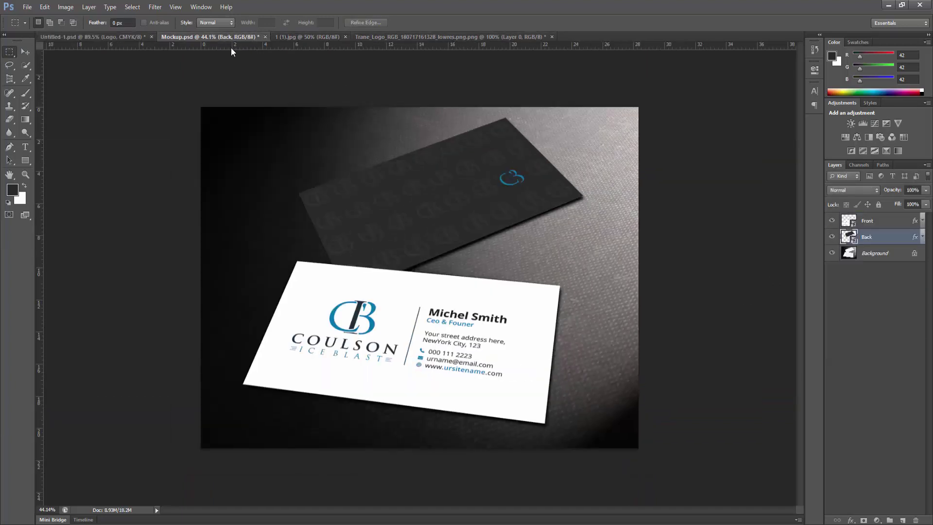
pyautogui.click(422, 39)
pyautogui.click(230, 40)
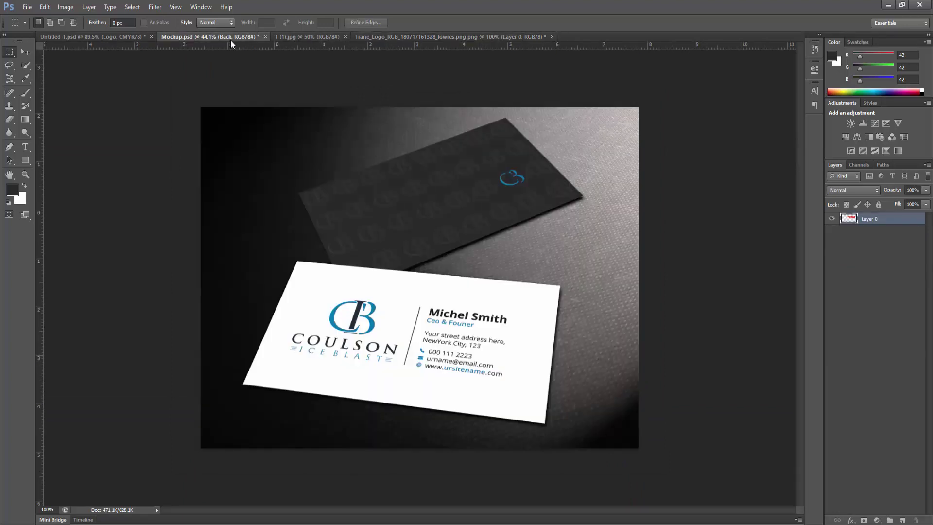
pyautogui.doubleClick(850, 238)
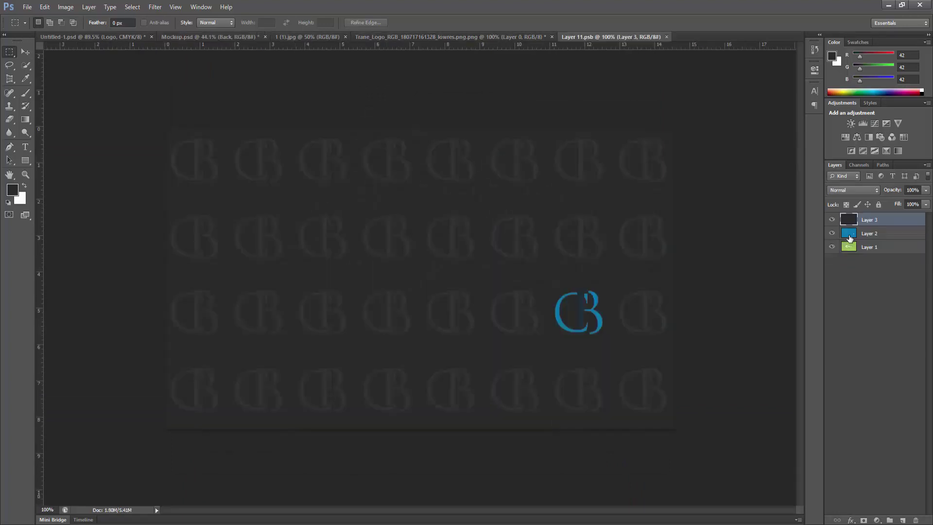
pyautogui.hotkey('ctrl', 'w')
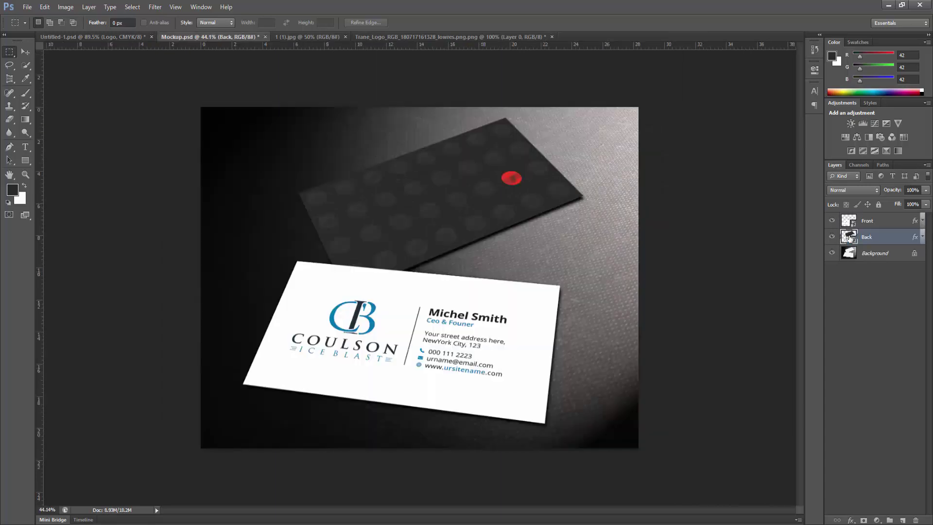
pyautogui.scroll(3, 463, 141)
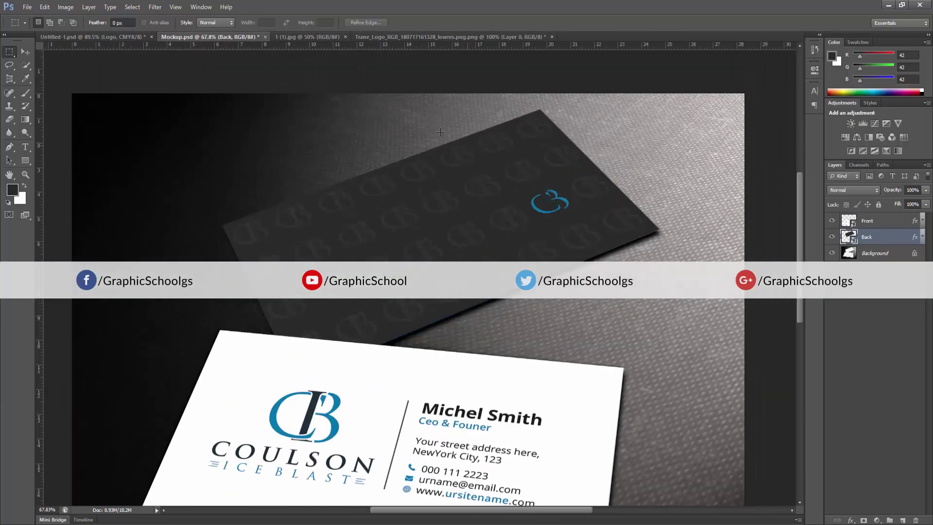
pyautogui.click(78, 38)
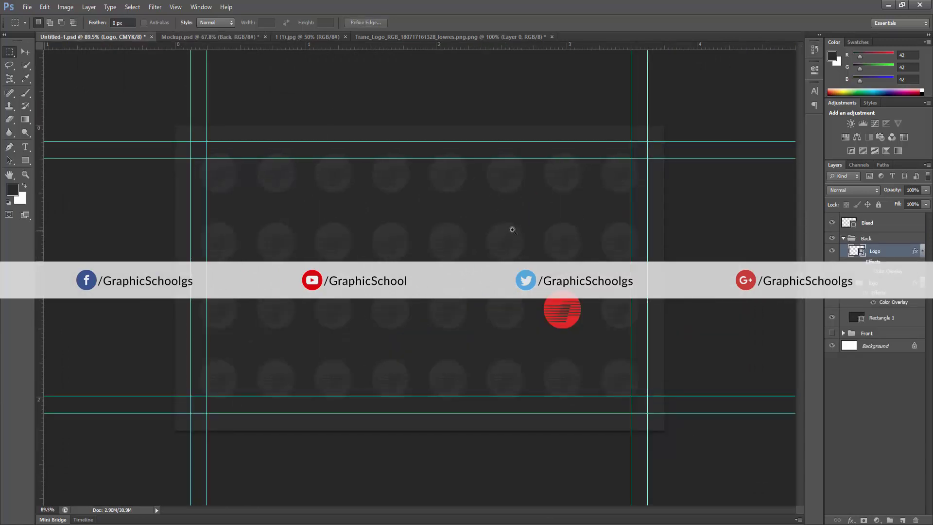
pyautogui.hotkey('ctrl', '0')
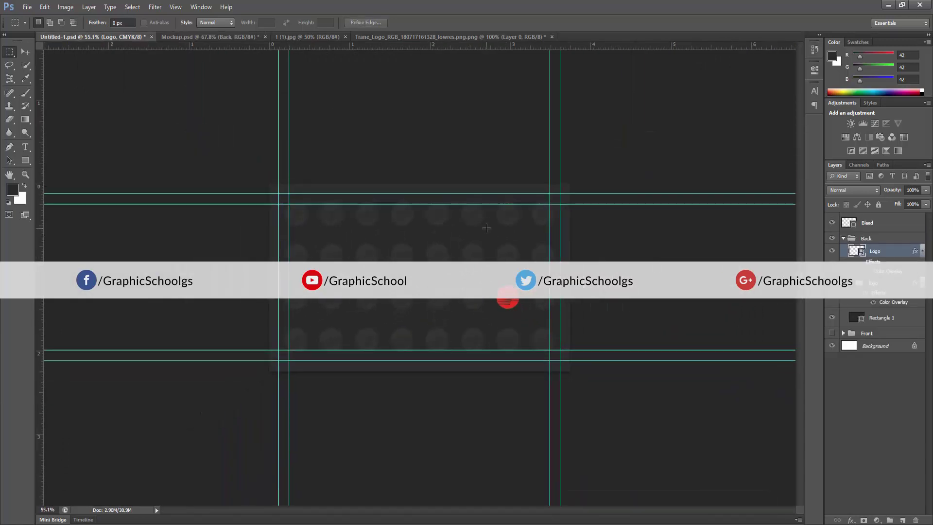